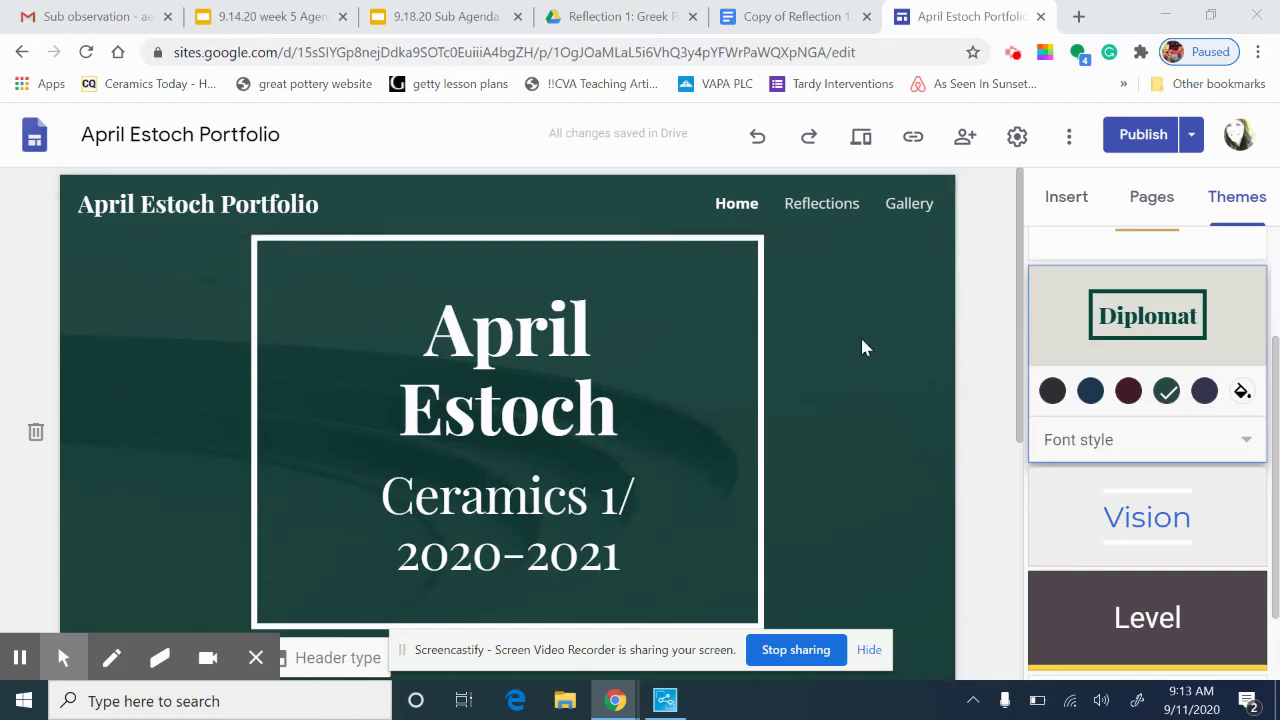
{"action": "scroll", "coordinate": [865, 347], "scroll_direction": "down", "scroll_amount": 1}
{"action": "scroll", "coordinate": [865, 347], "scroll_direction": "up", "scroll_amount": 1}
{"action": "scroll", "coordinate": [857, 296], "scroll_direction": "down", "scroll_amount": 1}
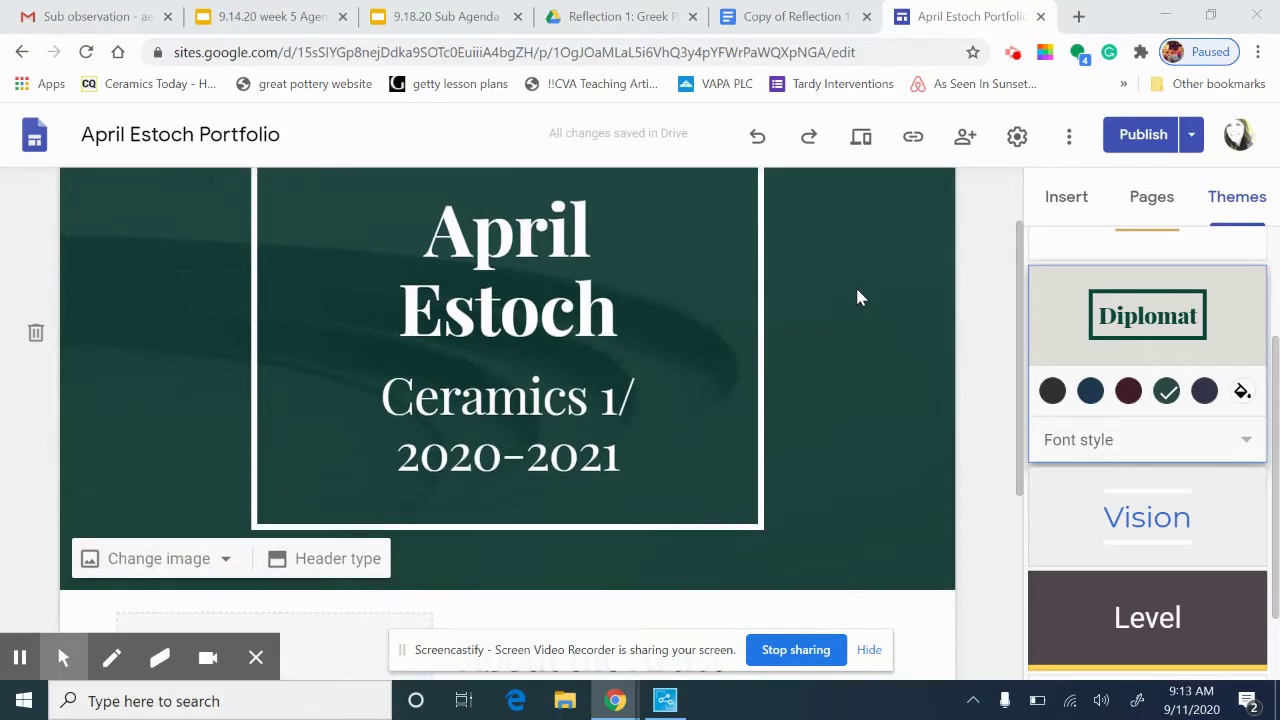
{"action": "scroll", "coordinate": [857, 296], "scroll_direction": "up", "scroll_amount": 1}
{"action": "scroll", "coordinate": [856, 300], "scroll_direction": "down", "scroll_amount": 3}
{"action": "scroll", "coordinate": [855, 306], "scroll_direction": "down", "scroll_amount": 1}
{"action": "scroll", "coordinate": [855, 306], "scroll_direction": "up", "scroll_amount": 4}
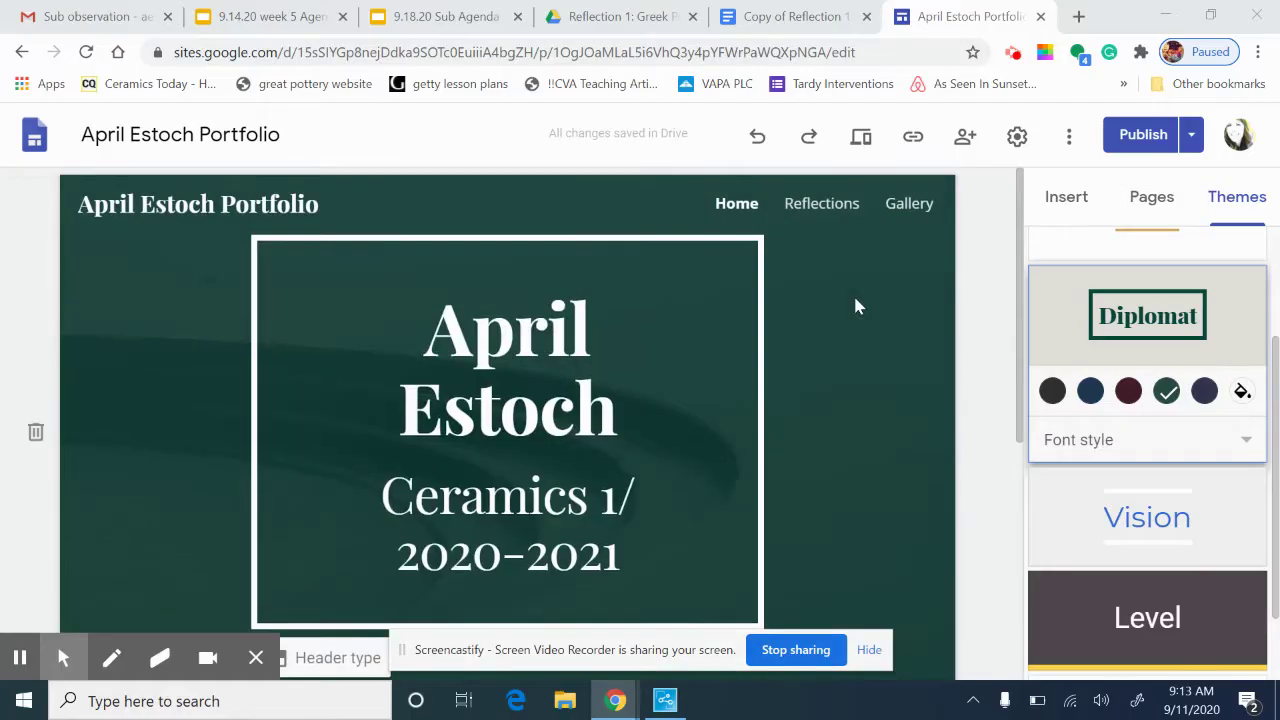
Open the site's Reflections page for editing and show it in the site's page list
{"action": "left_click", "coordinate": [823, 213]}
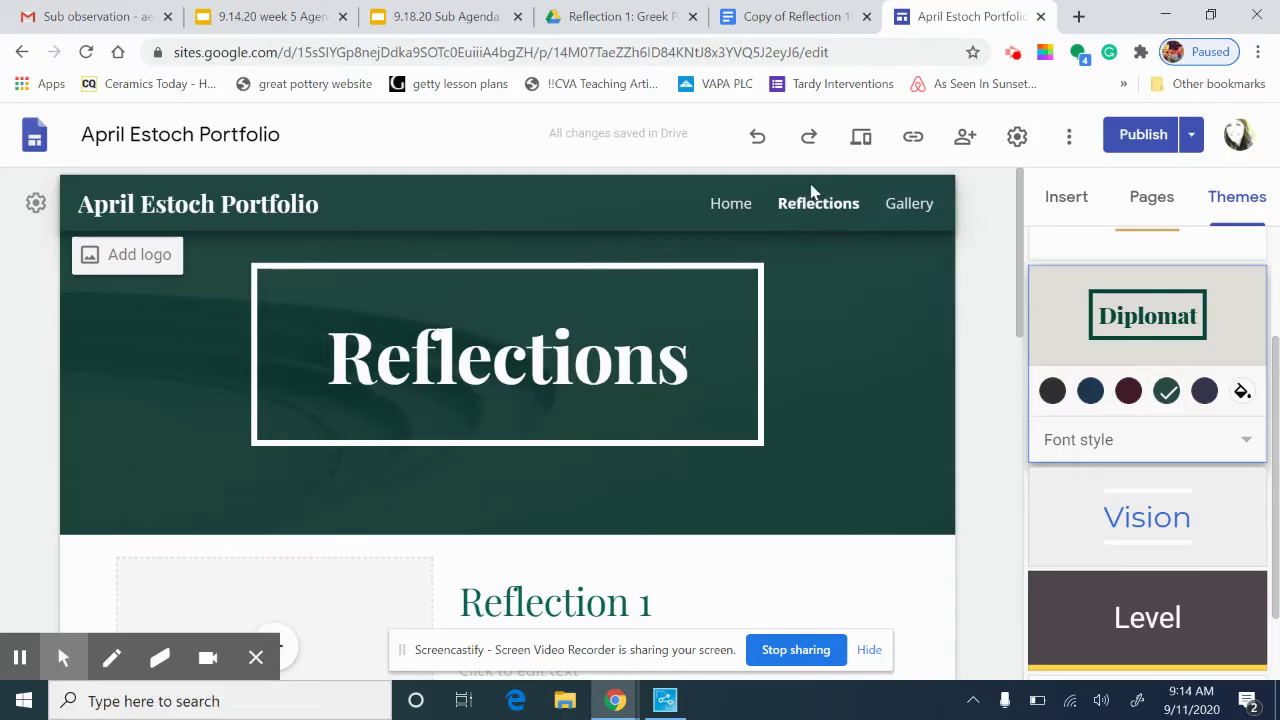
{"action": "left_click", "coordinate": [1160, 198]}
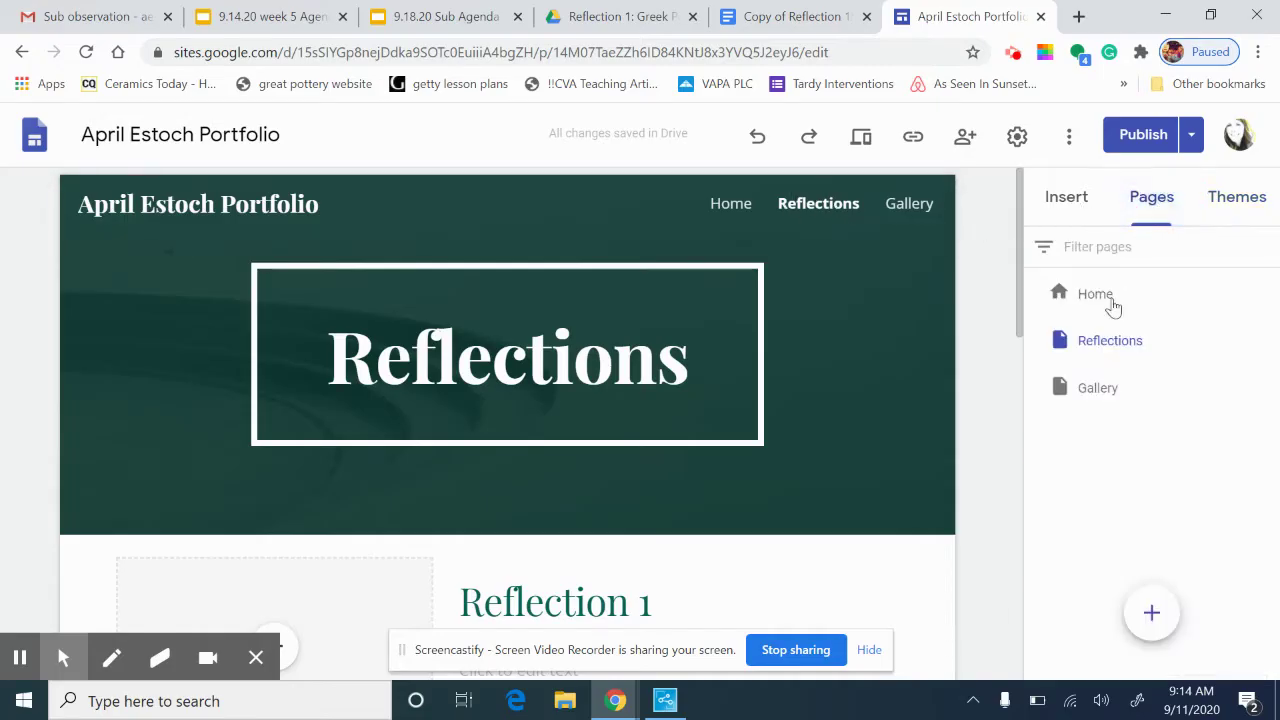
{"action": "left_click", "coordinate": [1109, 343]}
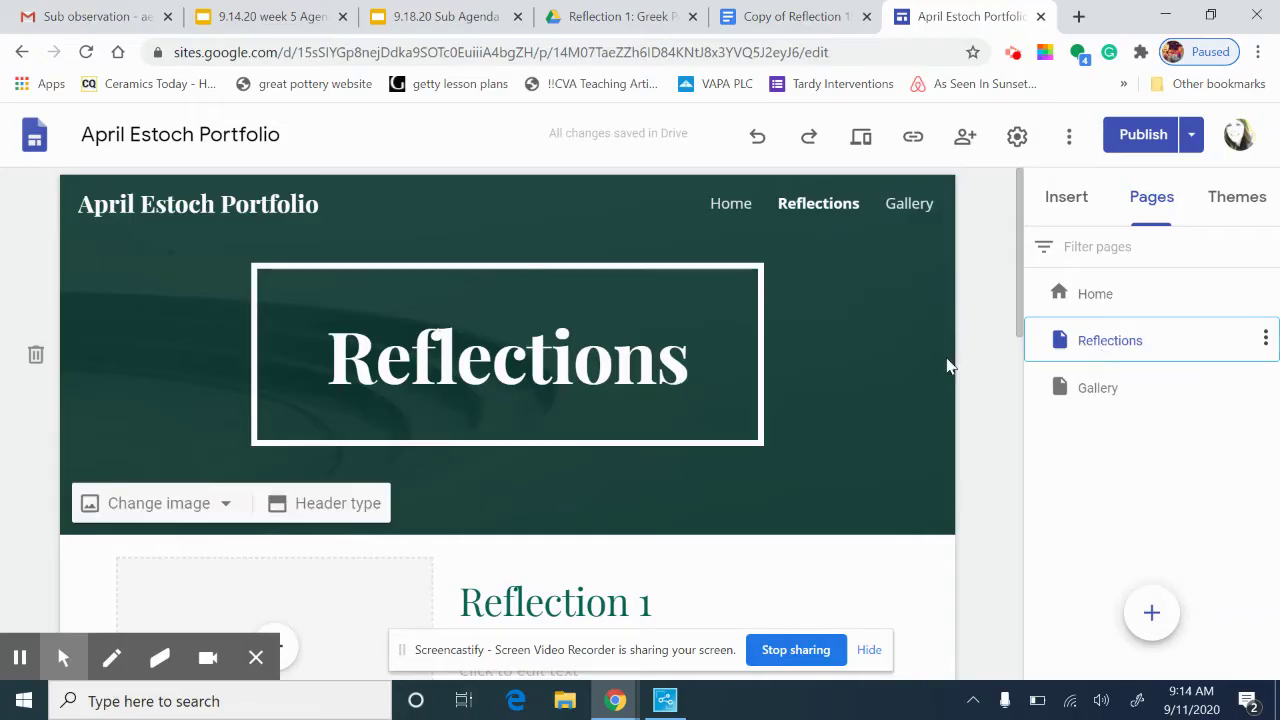
Look over the Reflections page's image-and-text blocks and available layouts, including the Title and Size caption under the first image placeholder
{"action": "scroll", "coordinate": [846, 354], "scroll_direction": "down", "scroll_amount": 3}
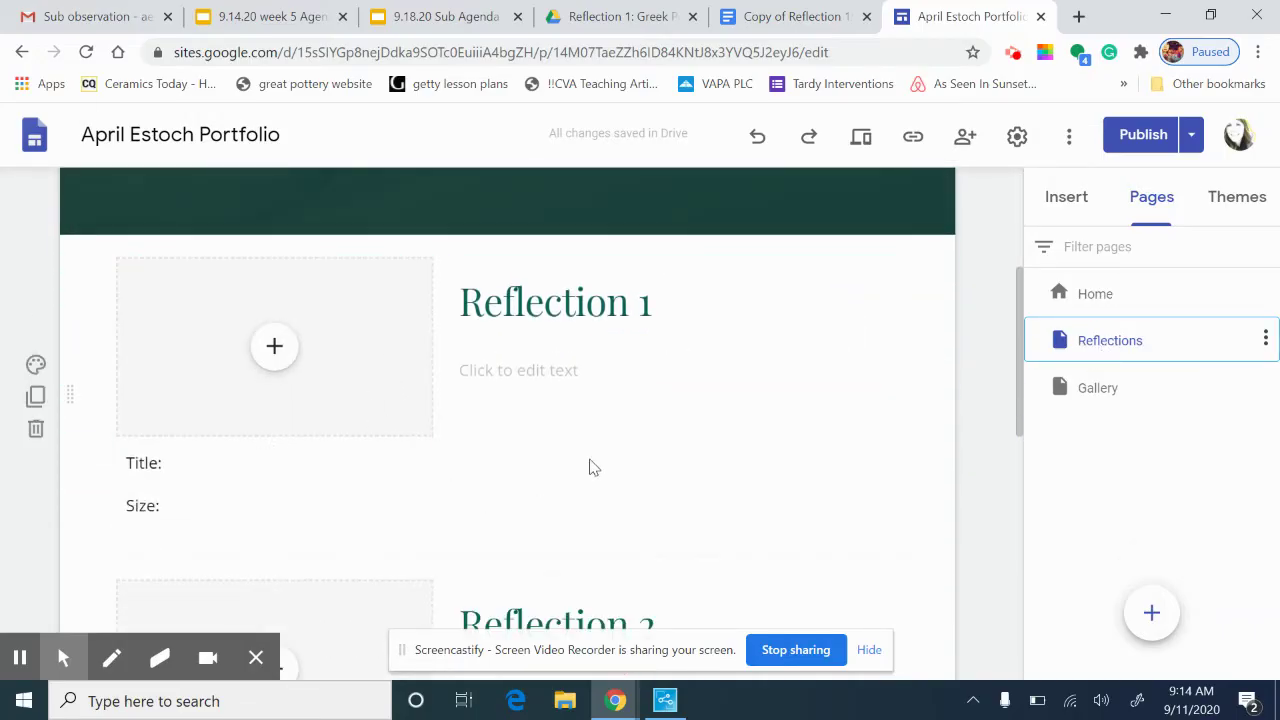
{"action": "scroll", "coordinate": [591, 449], "scroll_direction": "down", "scroll_amount": 5}
{"action": "scroll", "coordinate": [591, 451], "scroll_direction": "up", "scroll_amount": 8}
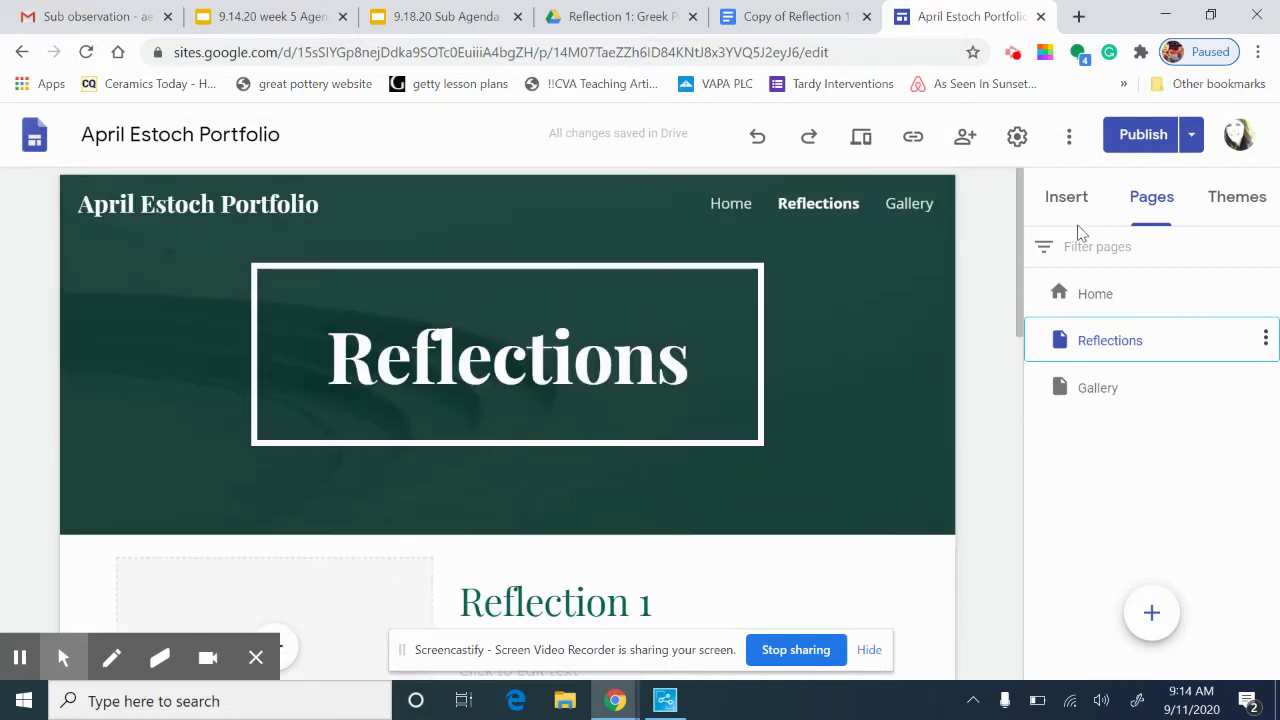
{"action": "left_click", "coordinate": [1067, 196]}
{"action": "scroll", "coordinate": [1219, 371], "scroll_direction": "up", "scroll_amount": 3}
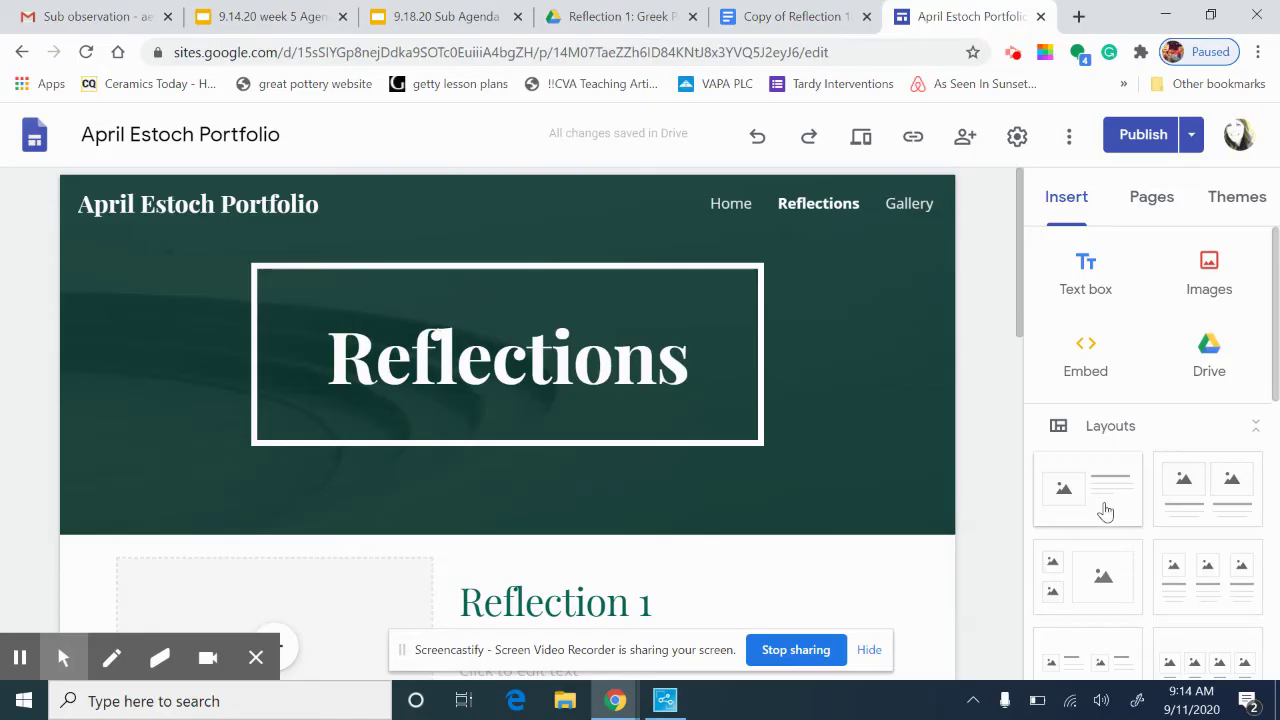
{"action": "scroll", "coordinate": [1105, 511], "scroll_direction": "down", "scroll_amount": 3}
{"action": "scroll", "coordinate": [716, 542], "scroll_direction": "down", "scroll_amount": 4}
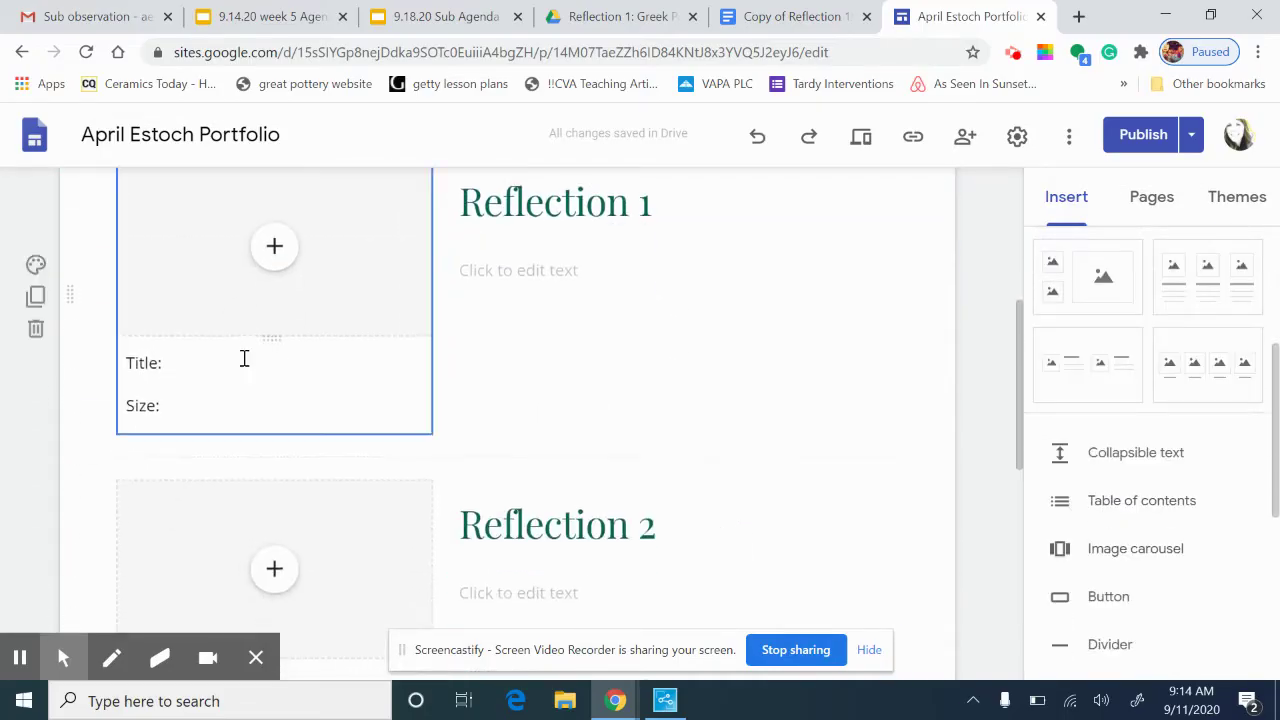
{"action": "scroll", "coordinate": [205, 390], "scroll_direction": "up", "scroll_amount": 1}
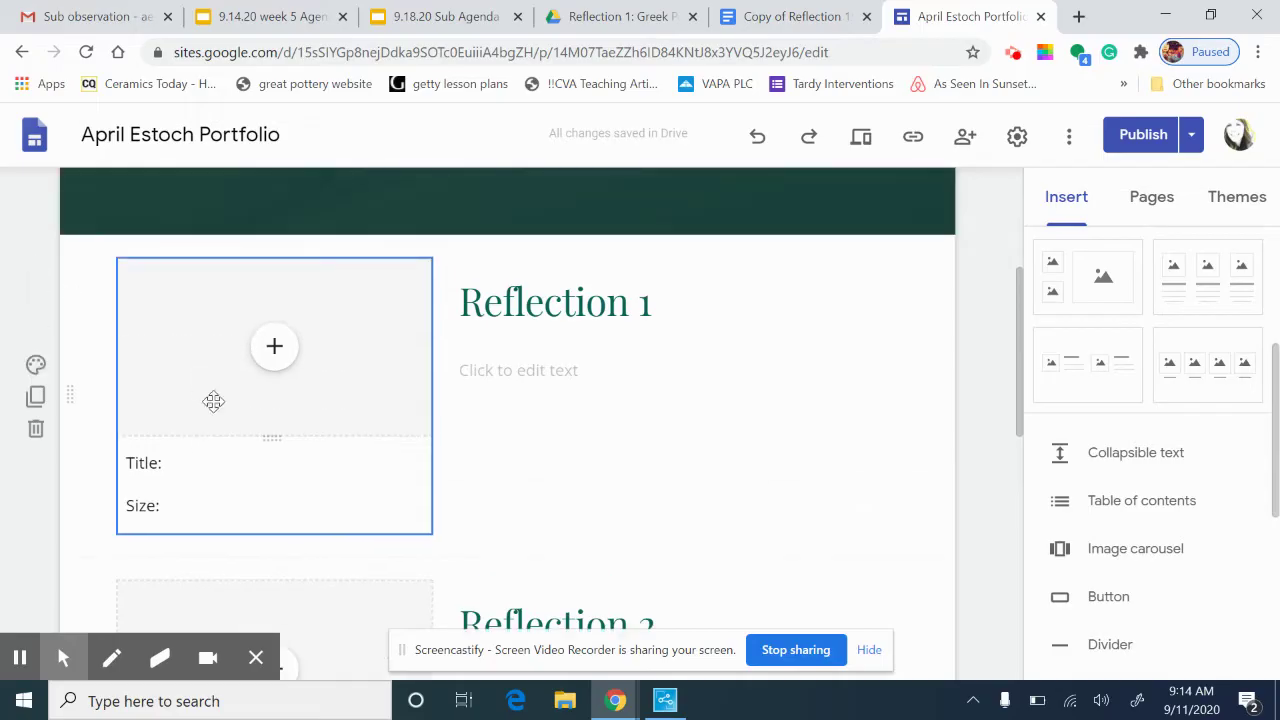
{"action": "left_click", "coordinate": [225, 487]}
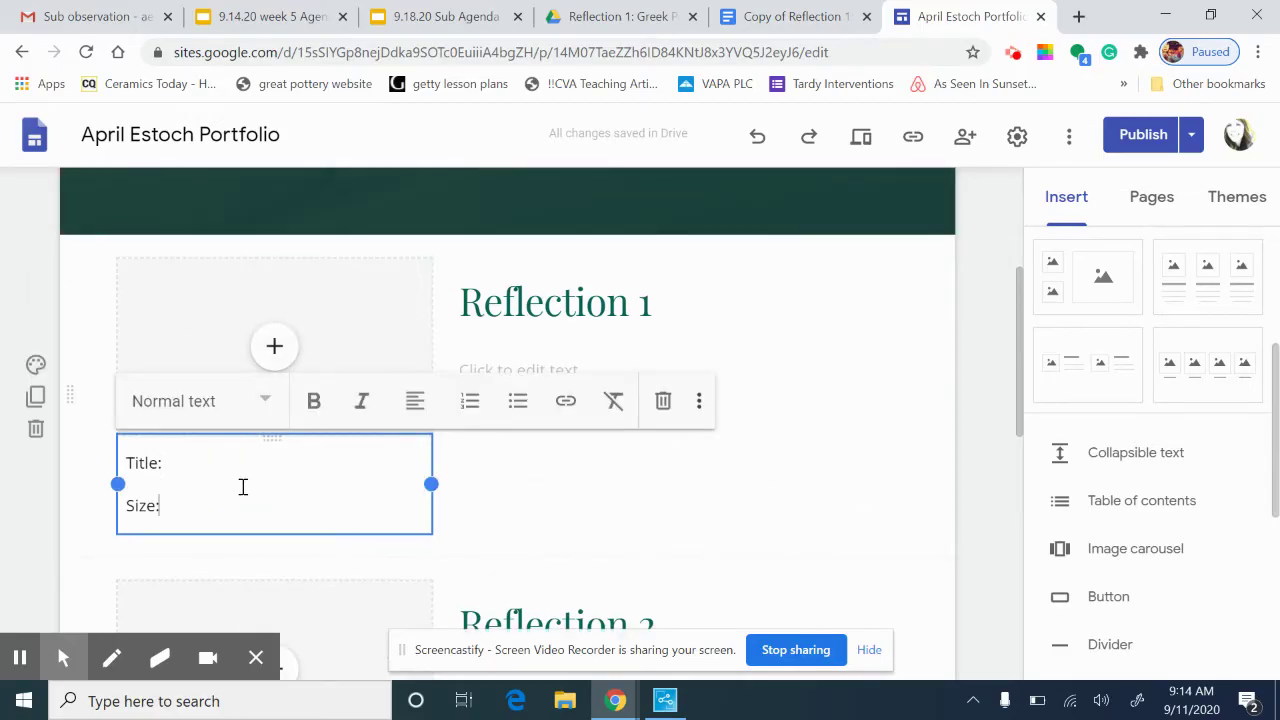
{"action": "left_click", "coordinate": [478, 487]}
{"action": "left_click", "coordinate": [285, 485]}
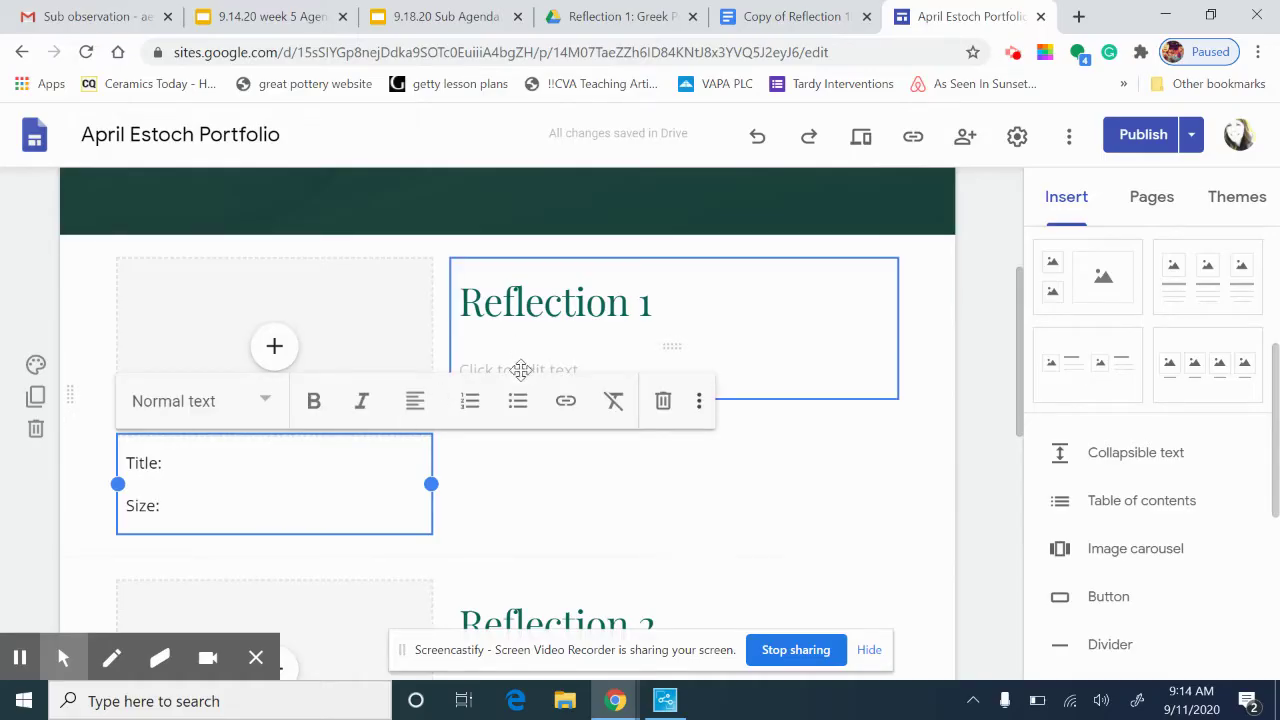
{"action": "left_click", "coordinate": [531, 500]}
Extend the first block's title so it reads "Reflection 1: Greek Pottery"
{"action": "left_click", "coordinate": [662, 304]}
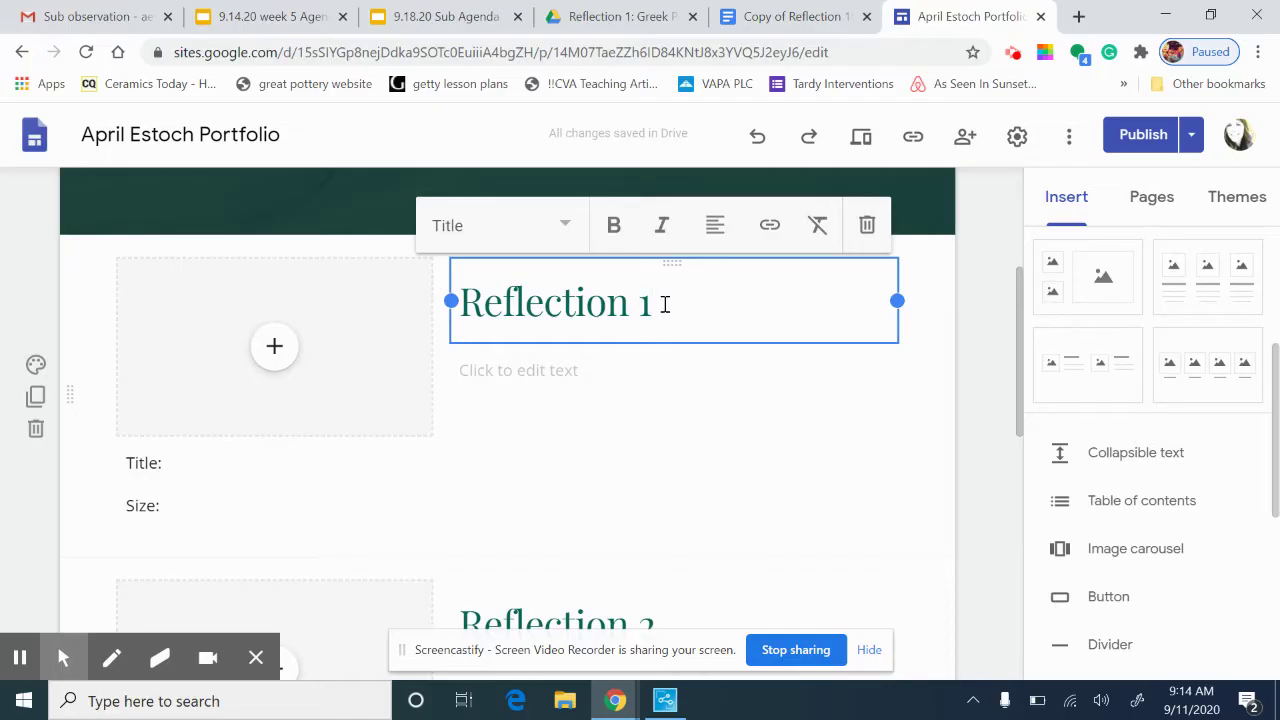
{"action": "type", "text": ":Gr"}
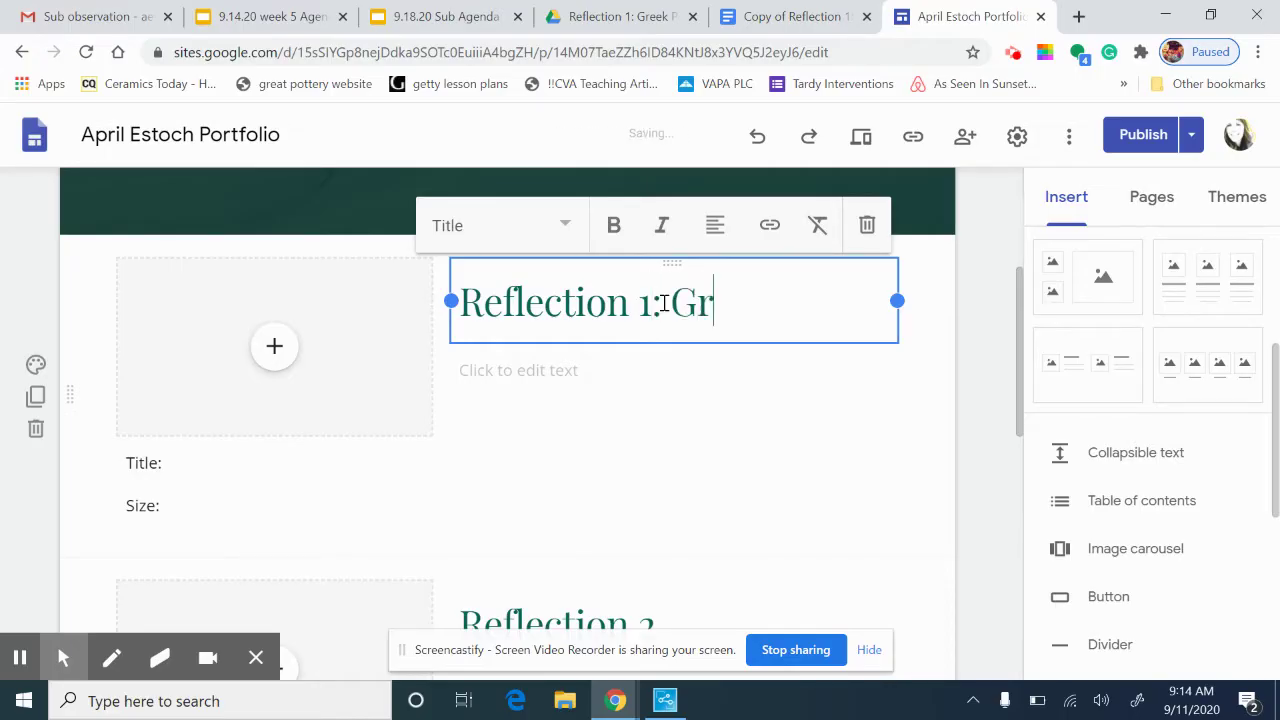
{"action": "type", "text": "eek Poo"}
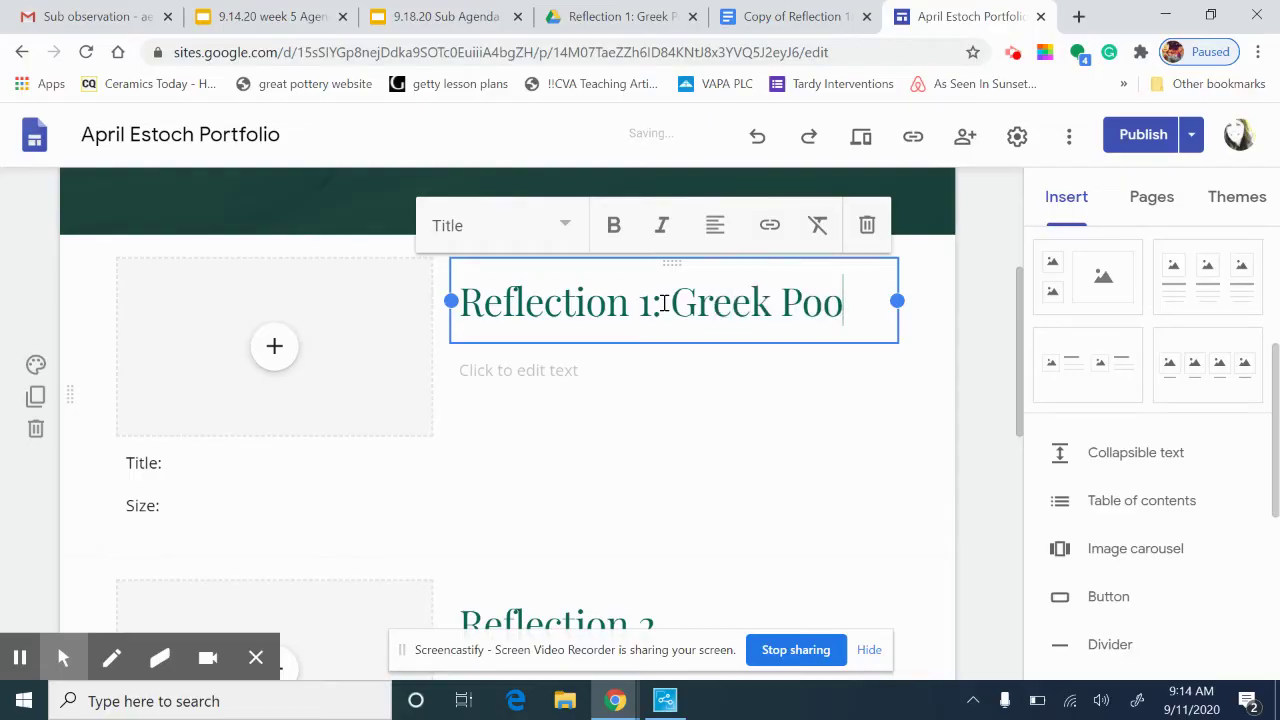
{"action": "key", "text": "BackSpace"}
{"action": "type", "text": "tt"}
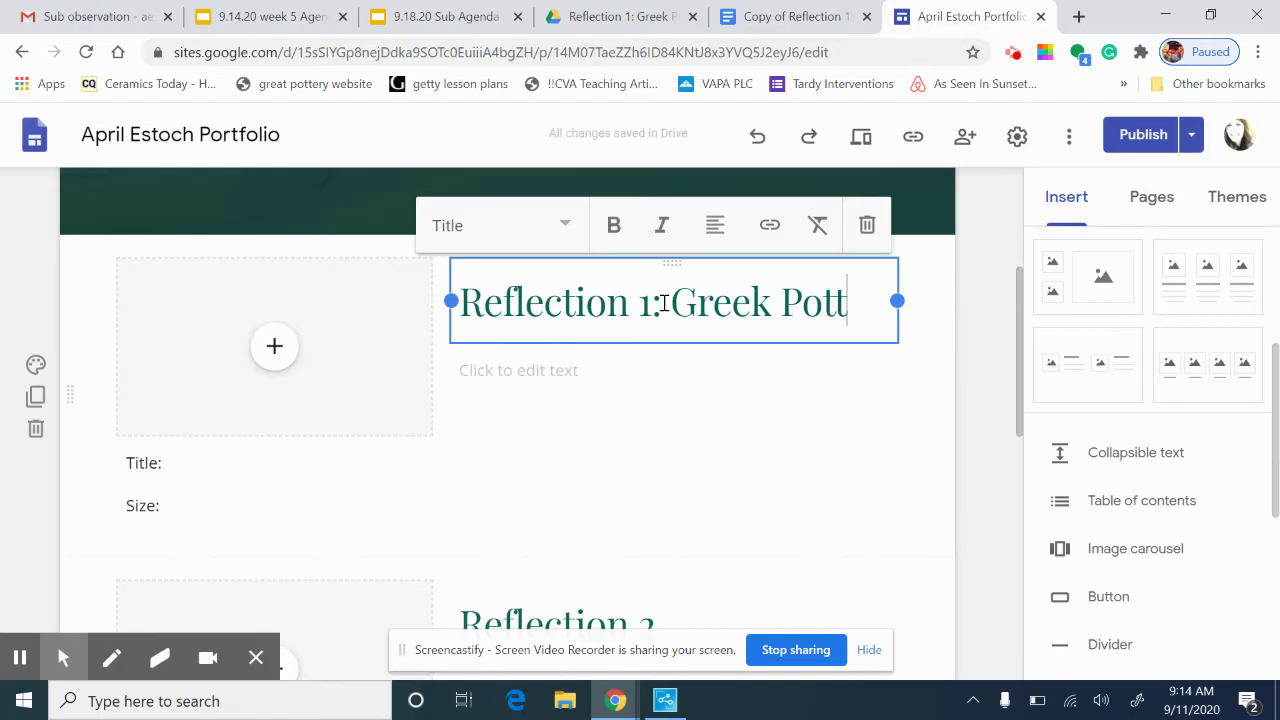
{"action": "type", "text": "ery"}
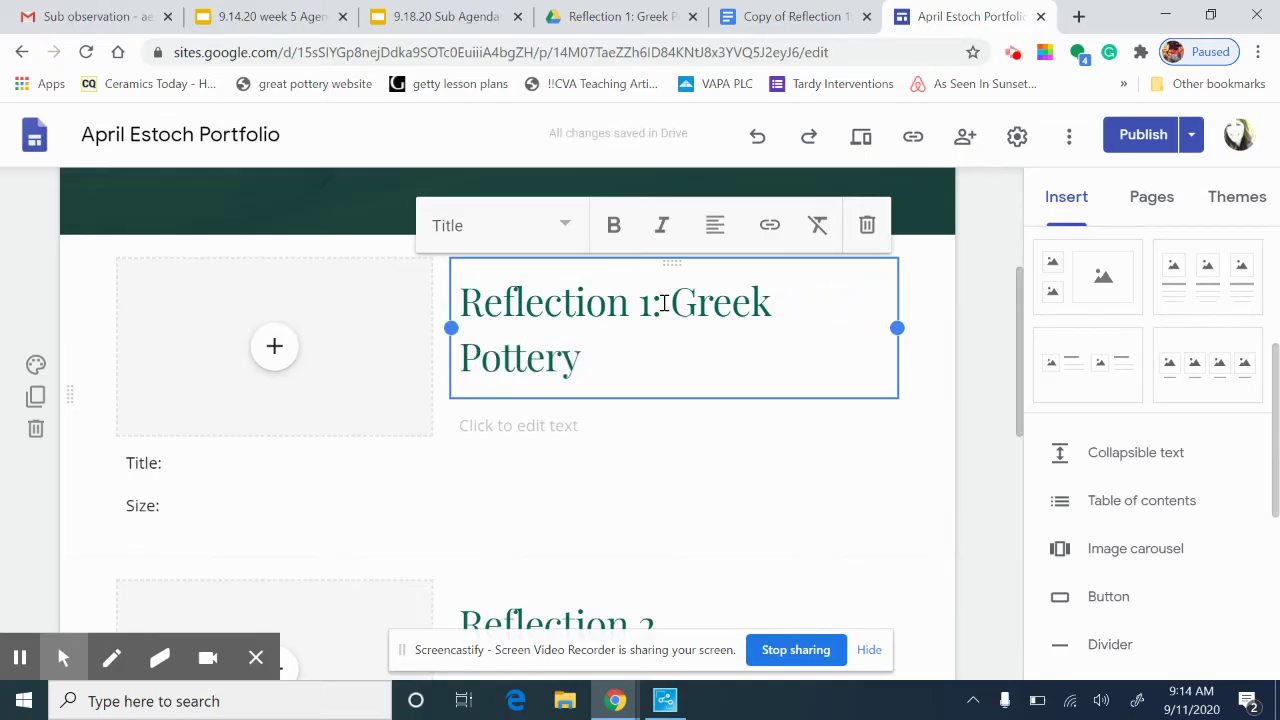
Move "Greek Pottery" onto its own line in the first title and give that line the Heading style
{"action": "left_click", "coordinate": [670, 303]}
{"action": "key", "text": "Return"}
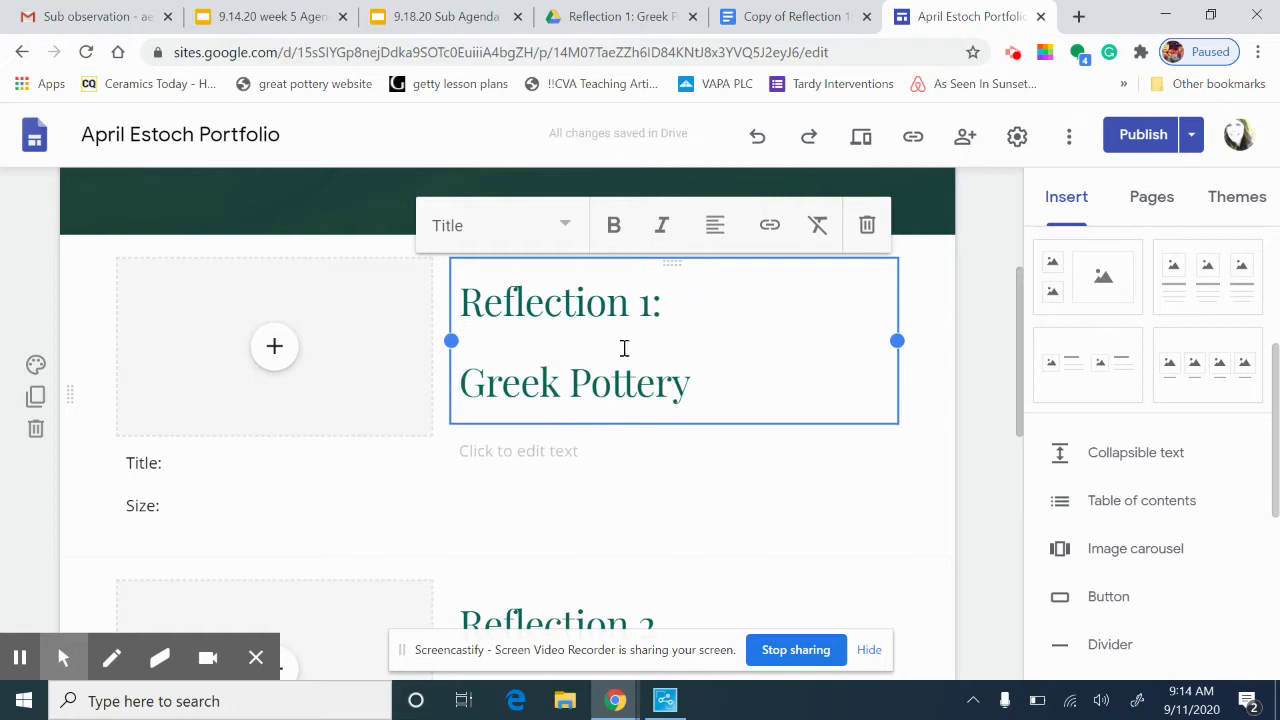
{"action": "key", "text": "BackSpace"}
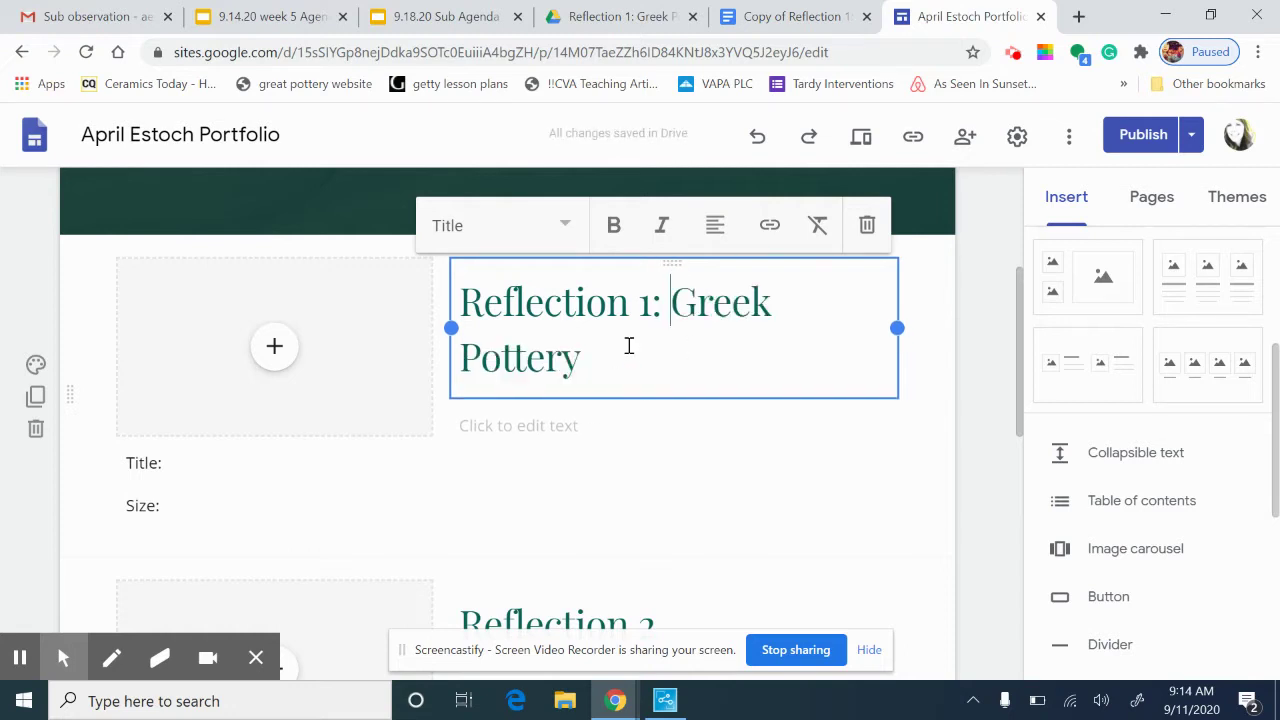
{"action": "key", "text": "Return"}
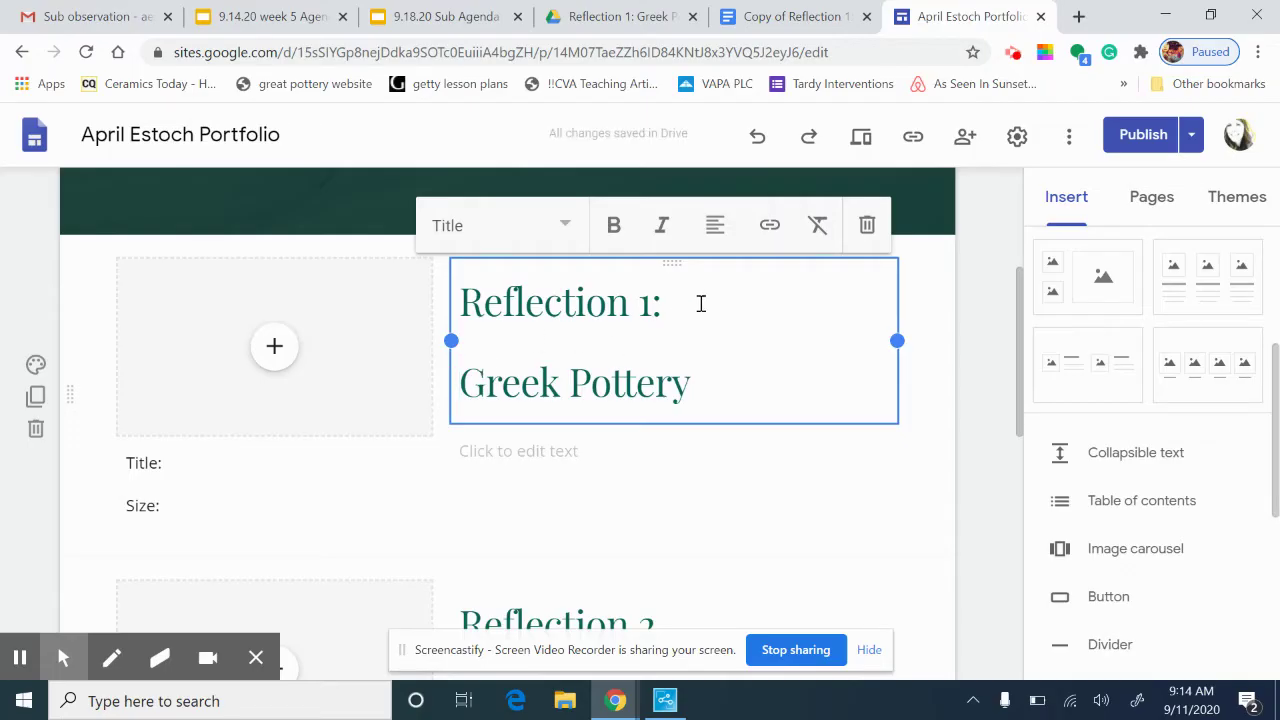
{"action": "left_click", "coordinate": [500, 229]}
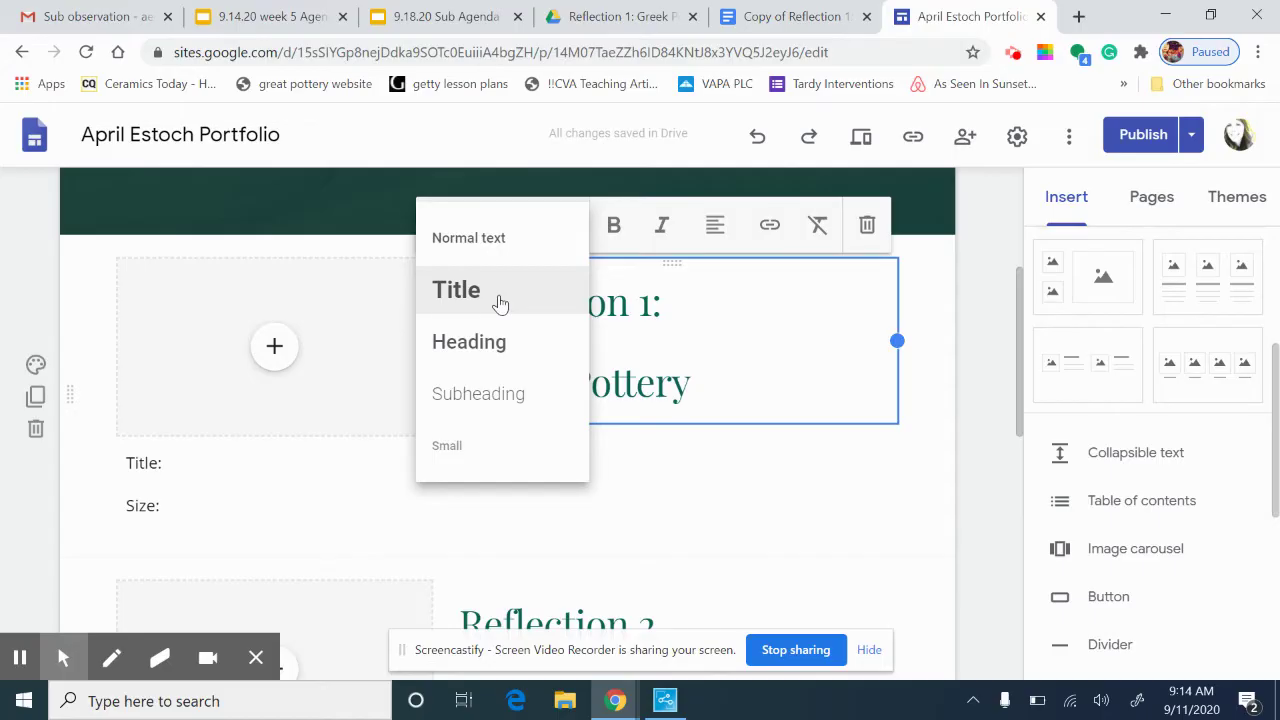
{"action": "left_click", "coordinate": [500, 341]}
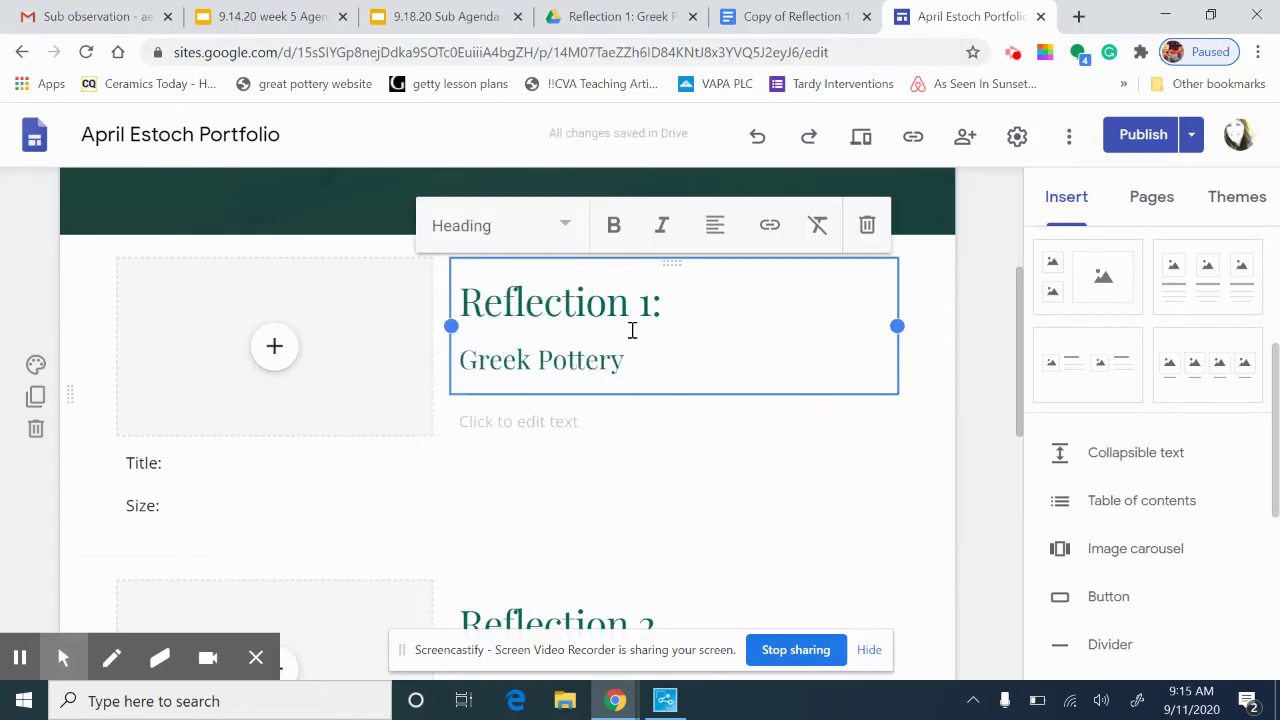
Apply the Heading style to the whole first reflection title and rejoin "Reflection 1: Greek Pottery" on one line
{"action": "left_click_drag", "start_coordinate": [645, 360], "coordinate": [423, 294]}
{"action": "left_click", "coordinate": [565, 228]}
{"action": "left_click", "coordinate": [480, 414]}
{"action": "left_click", "coordinate": [688, 371]}
{"action": "left_click", "coordinate": [463, 344]}
{"action": "key", "text": "BackSpace"}
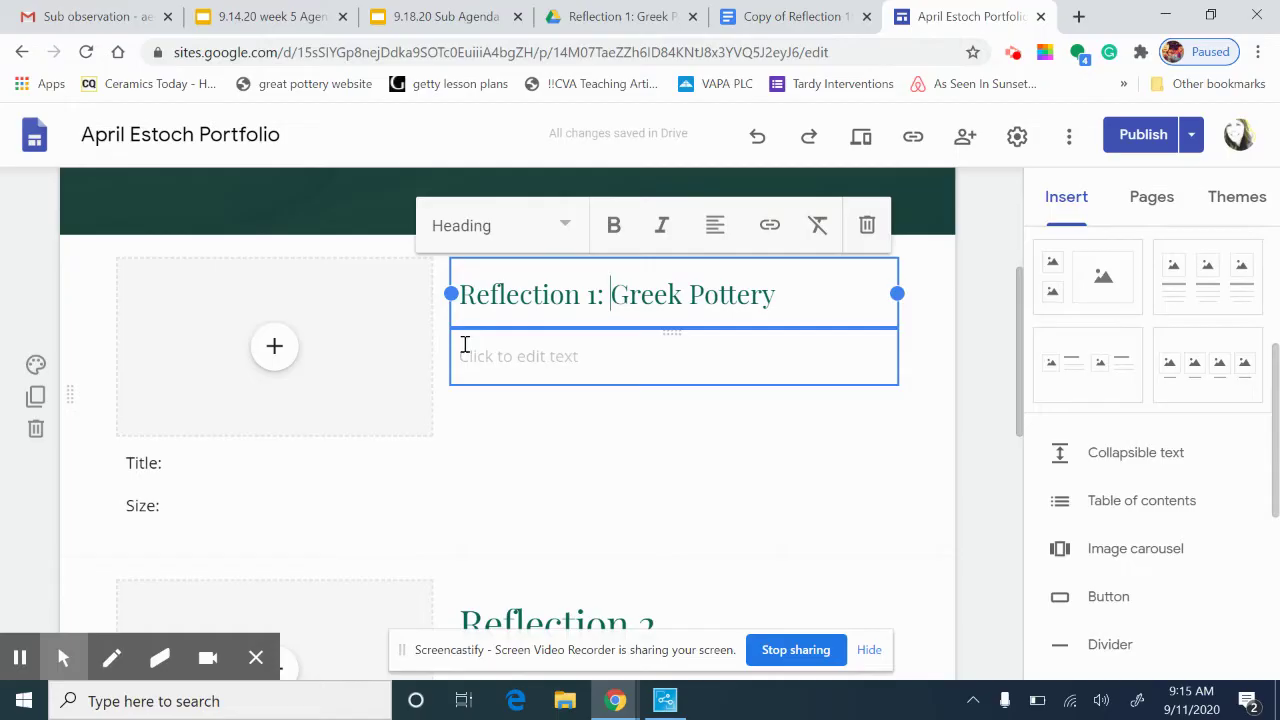
{"action": "left_click", "coordinate": [470, 344]}
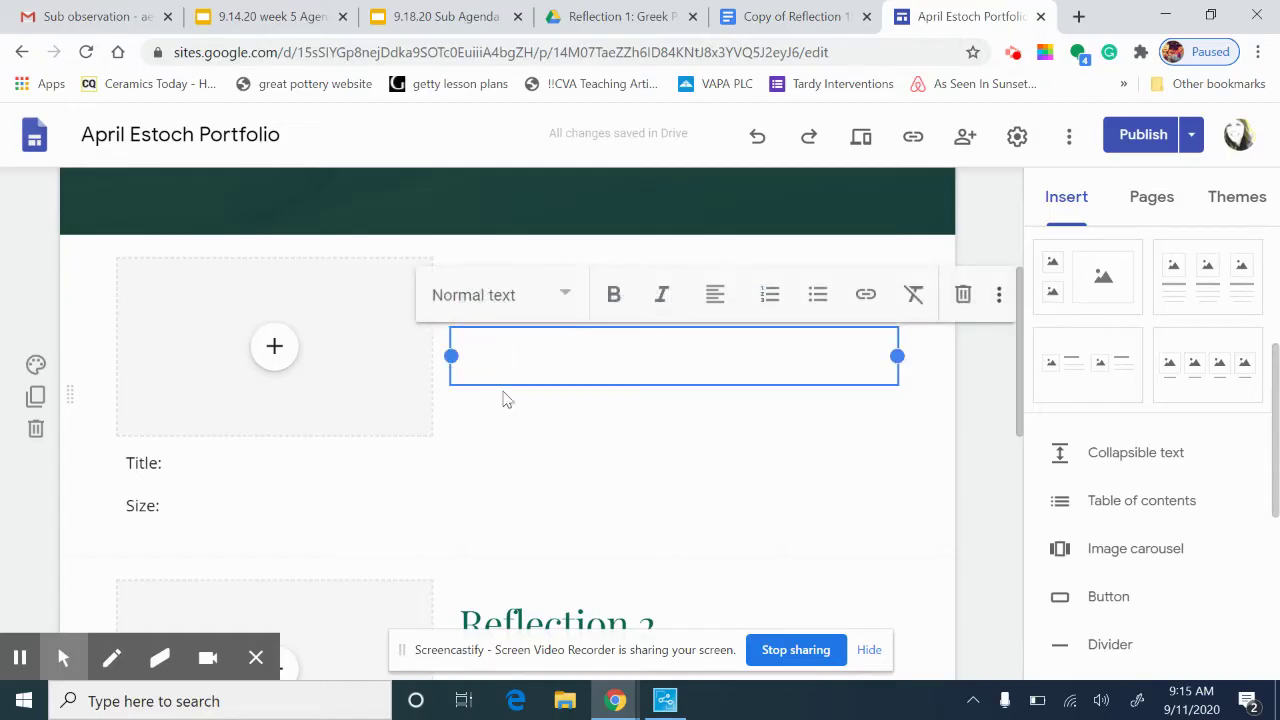
{"action": "left_click", "coordinate": [503, 360]}
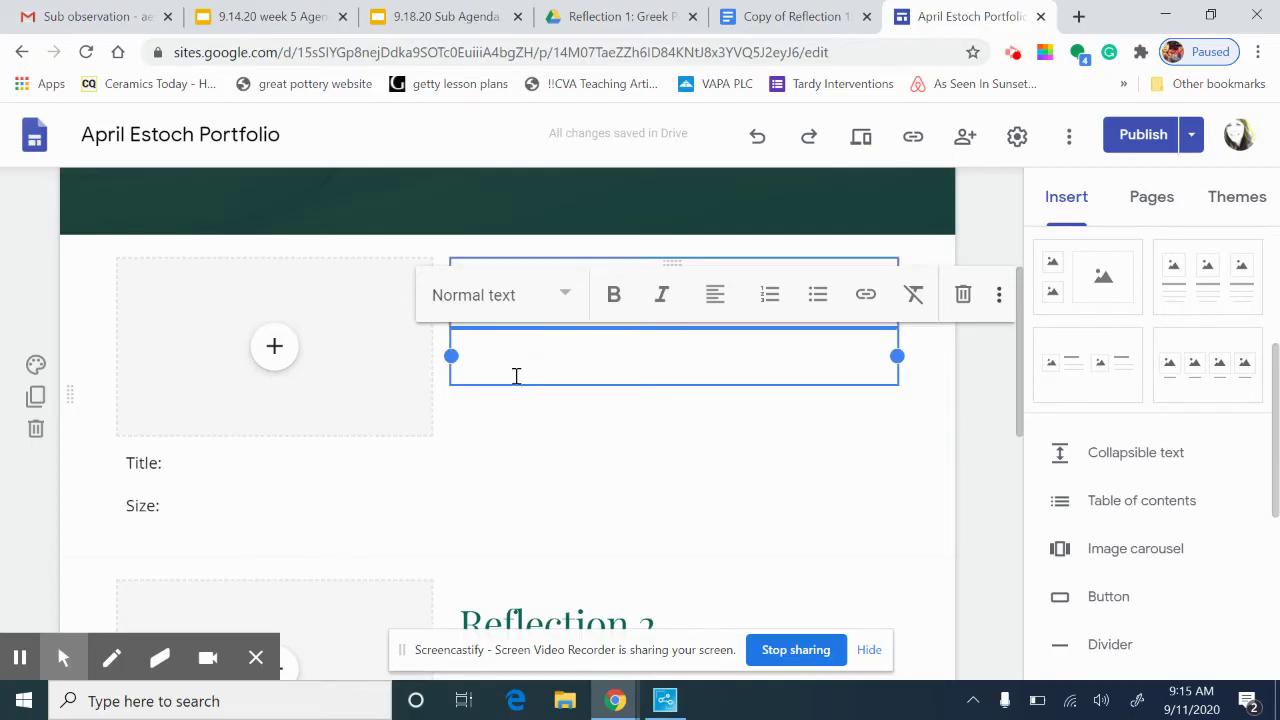
{"action": "left_click", "coordinate": [514, 434]}
{"action": "left_click", "coordinate": [520, 292]}
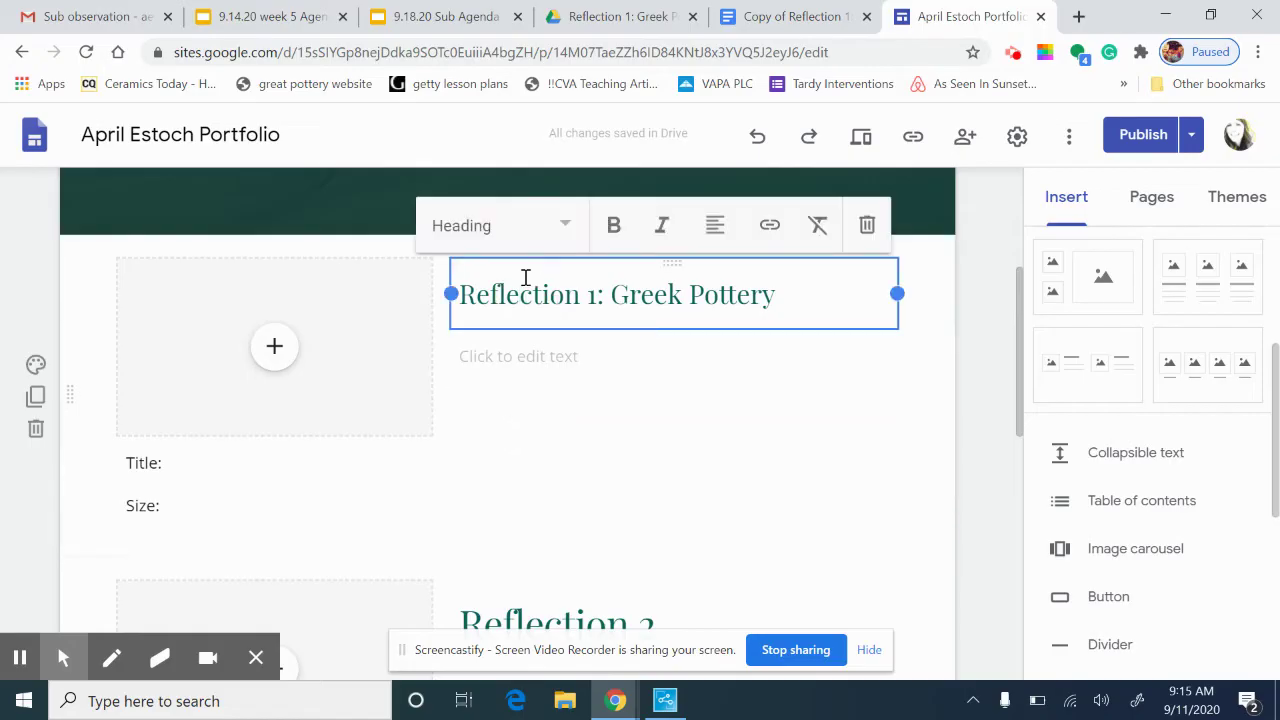
{"action": "left_click", "coordinate": [566, 222]}
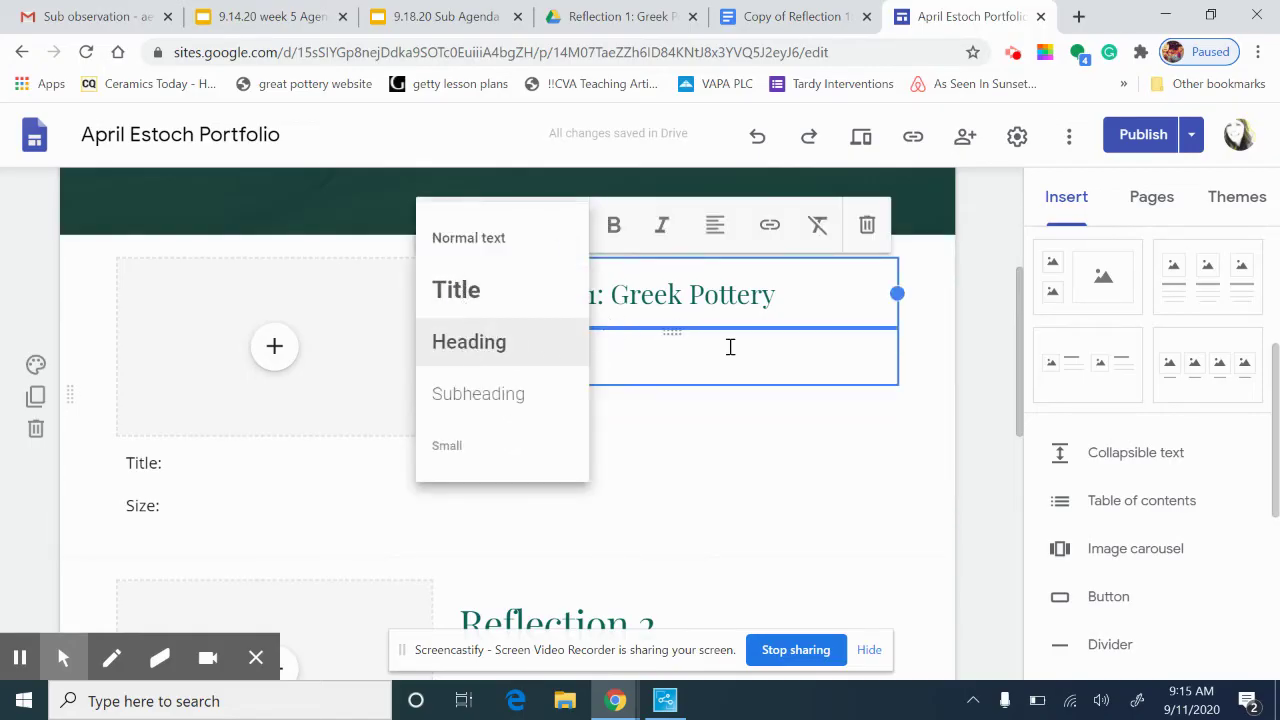
{"action": "left_click", "coordinate": [763, 460]}
{"action": "left_click", "coordinate": [552, 291]}
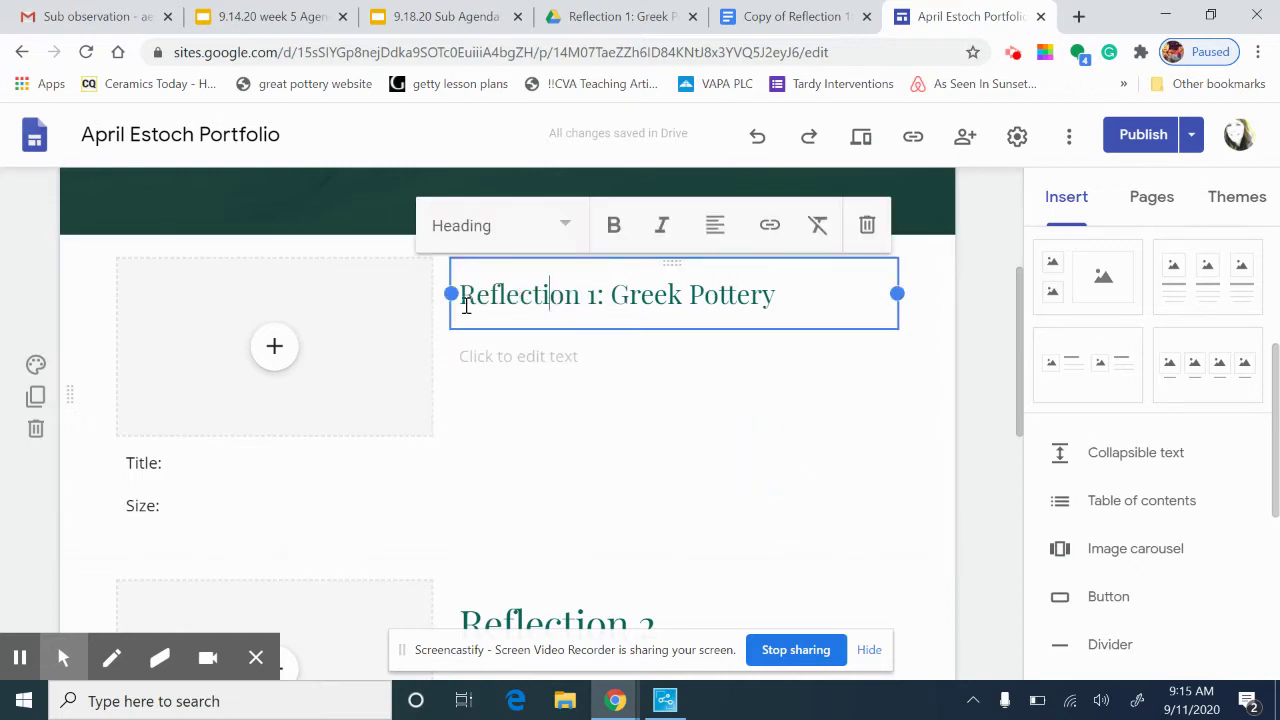
Change the "Reflection 2" title from the Title style to the Heading style
{"action": "scroll", "coordinate": [525, 293], "scroll_direction": "down", "scroll_amount": 2}
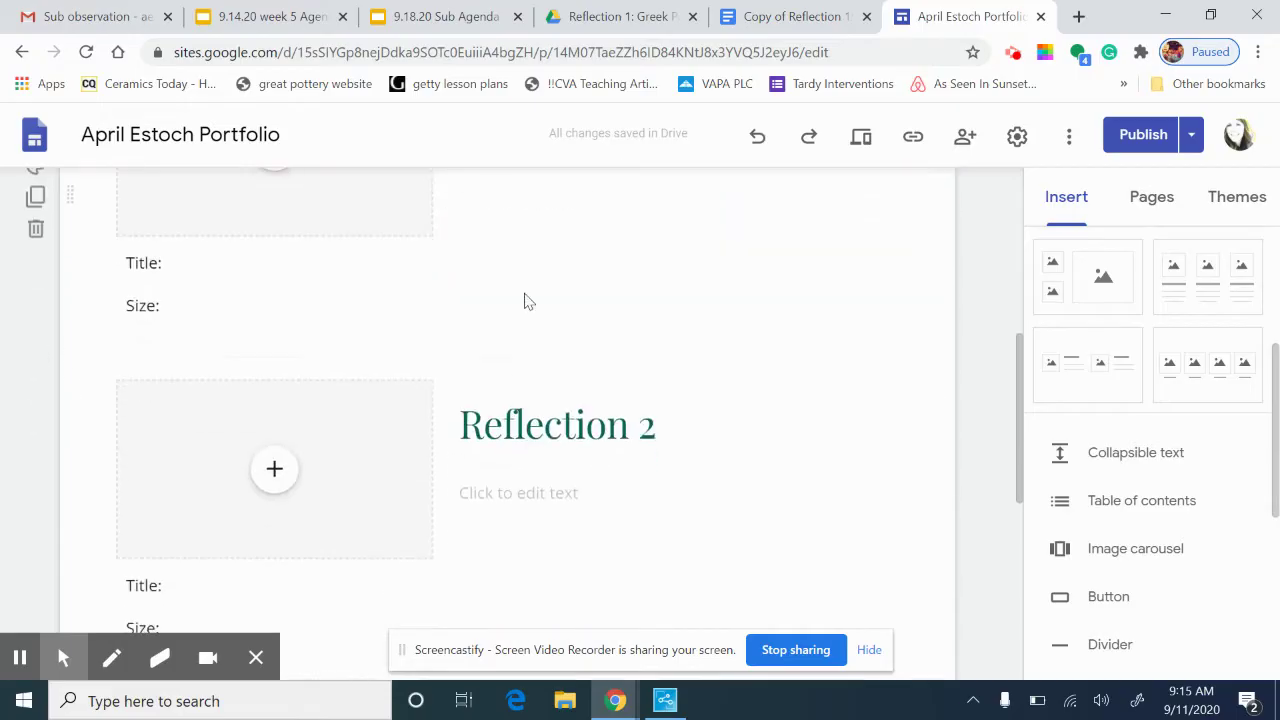
{"action": "scroll", "coordinate": [528, 301], "scroll_direction": "down", "scroll_amount": 2}
{"action": "scroll", "coordinate": [529, 291], "scroll_direction": "up", "scroll_amount": 1}
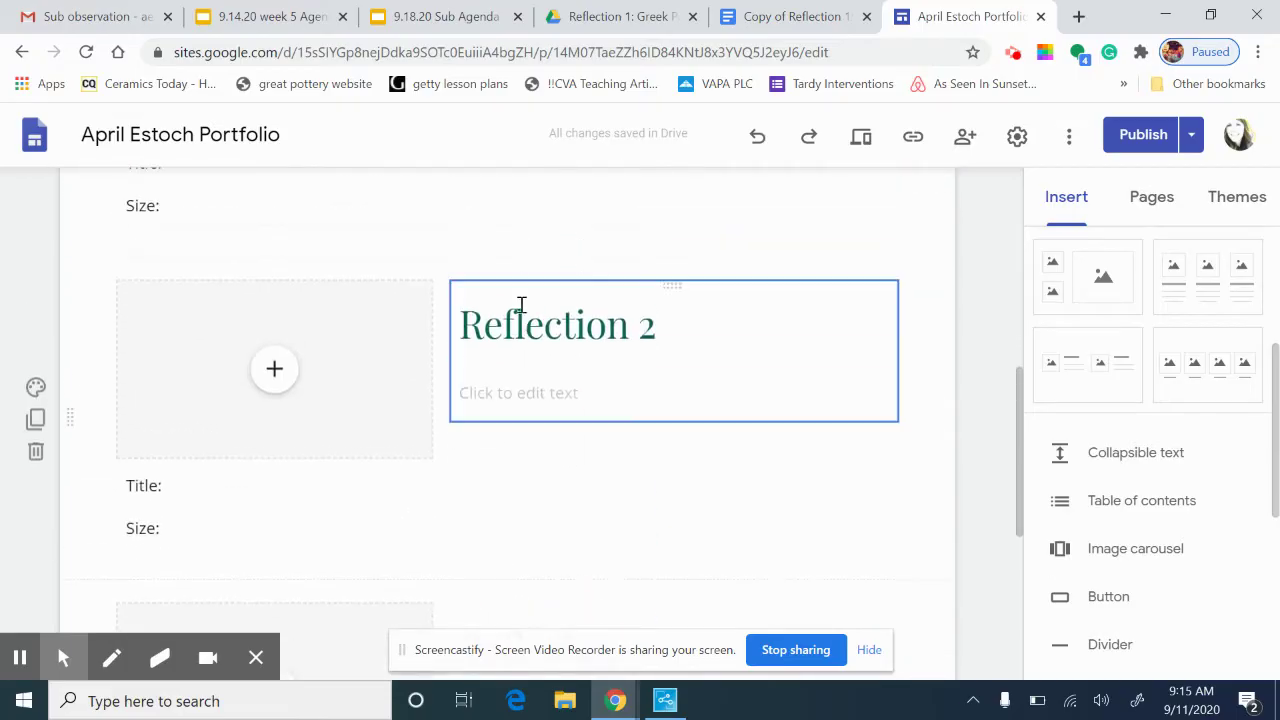
{"action": "left_click", "coordinate": [519, 325]}
{"action": "left_click", "coordinate": [566, 251]}
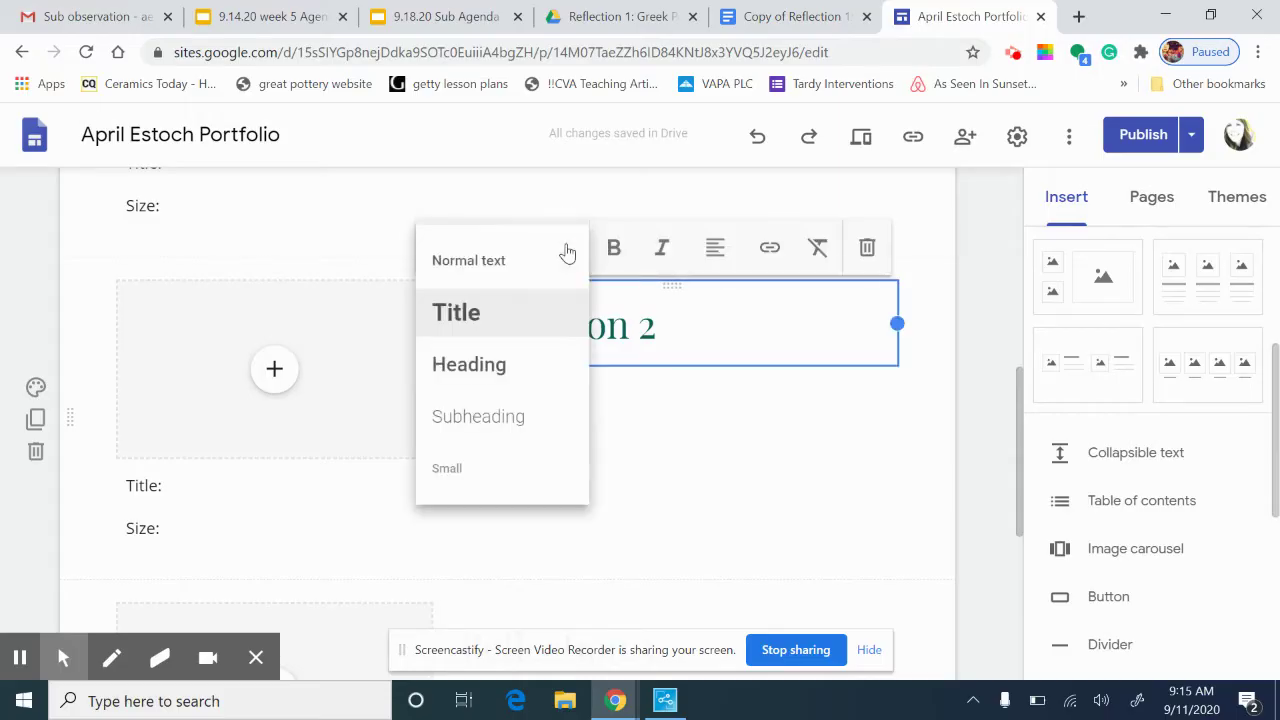
{"action": "left_click", "coordinate": [503, 365]}
Apply the Heading text style to the "Reflection 3" title and return to the first reflection block
{"action": "scroll", "coordinate": [694, 420], "scroll_direction": "down", "scroll_amount": 3}
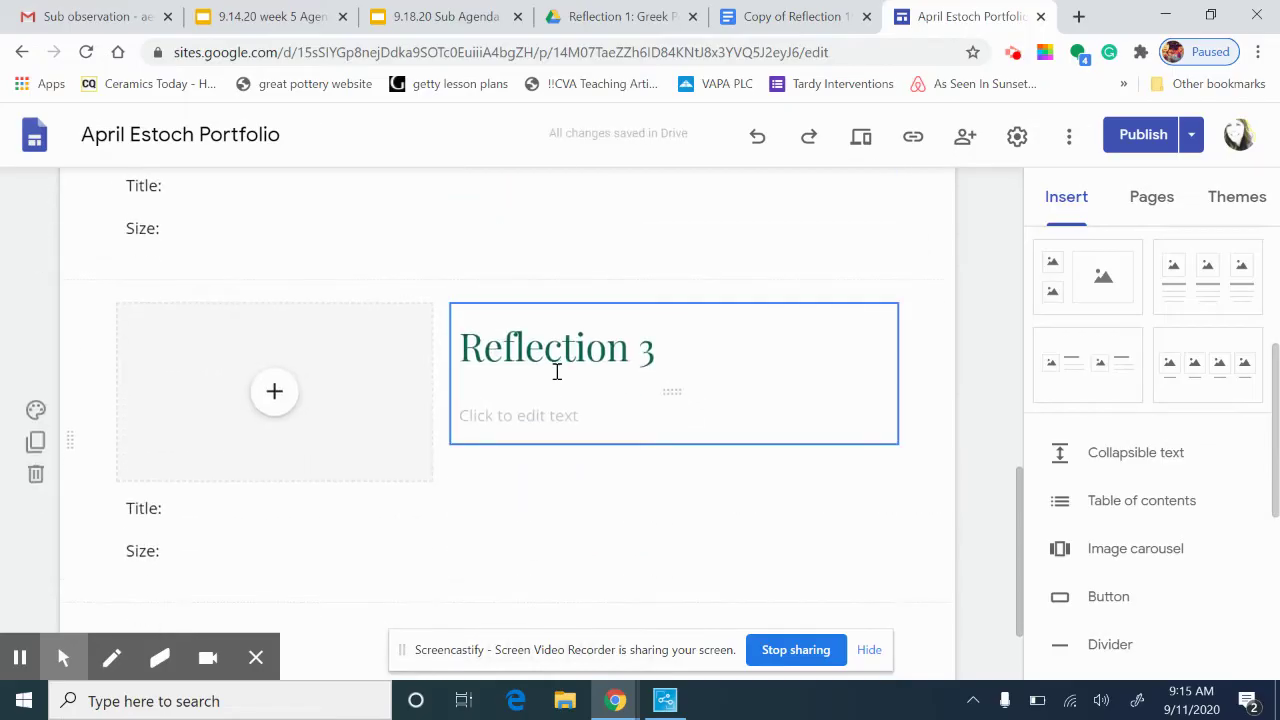
{"action": "left_click", "coordinate": [554, 345]}
{"action": "left_click", "coordinate": [563, 266]}
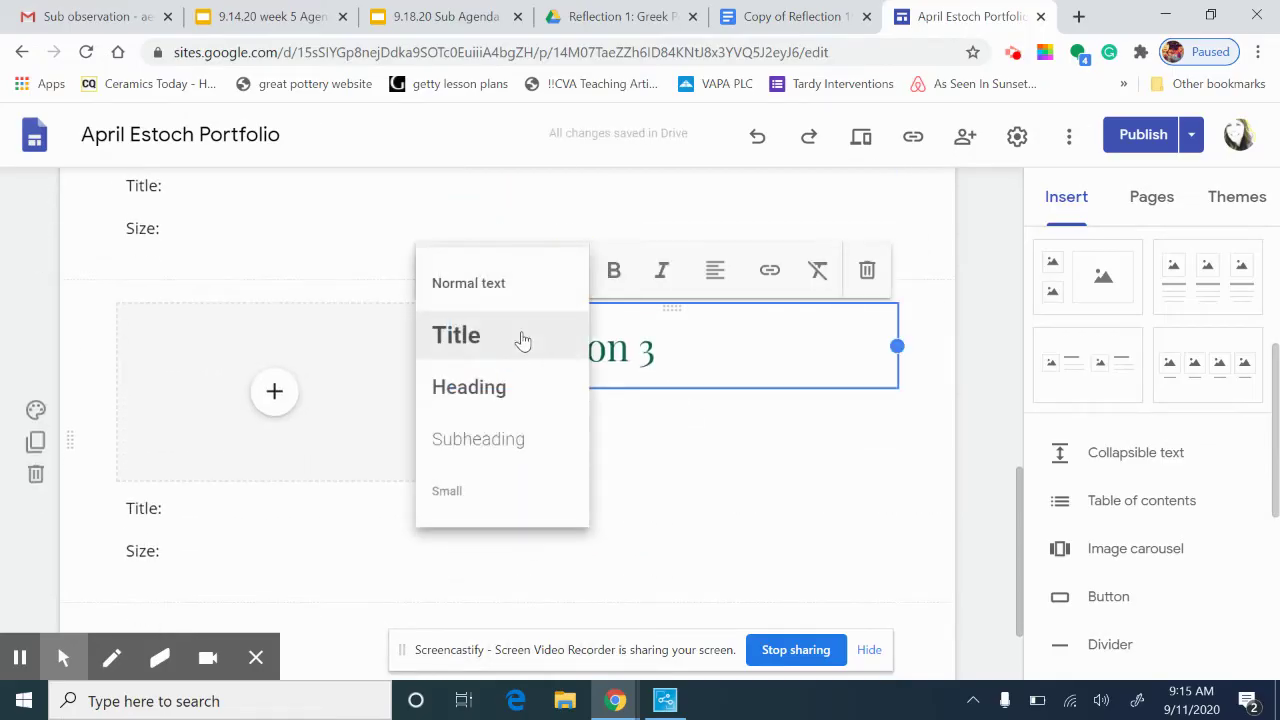
{"action": "left_click", "coordinate": [500, 388]}
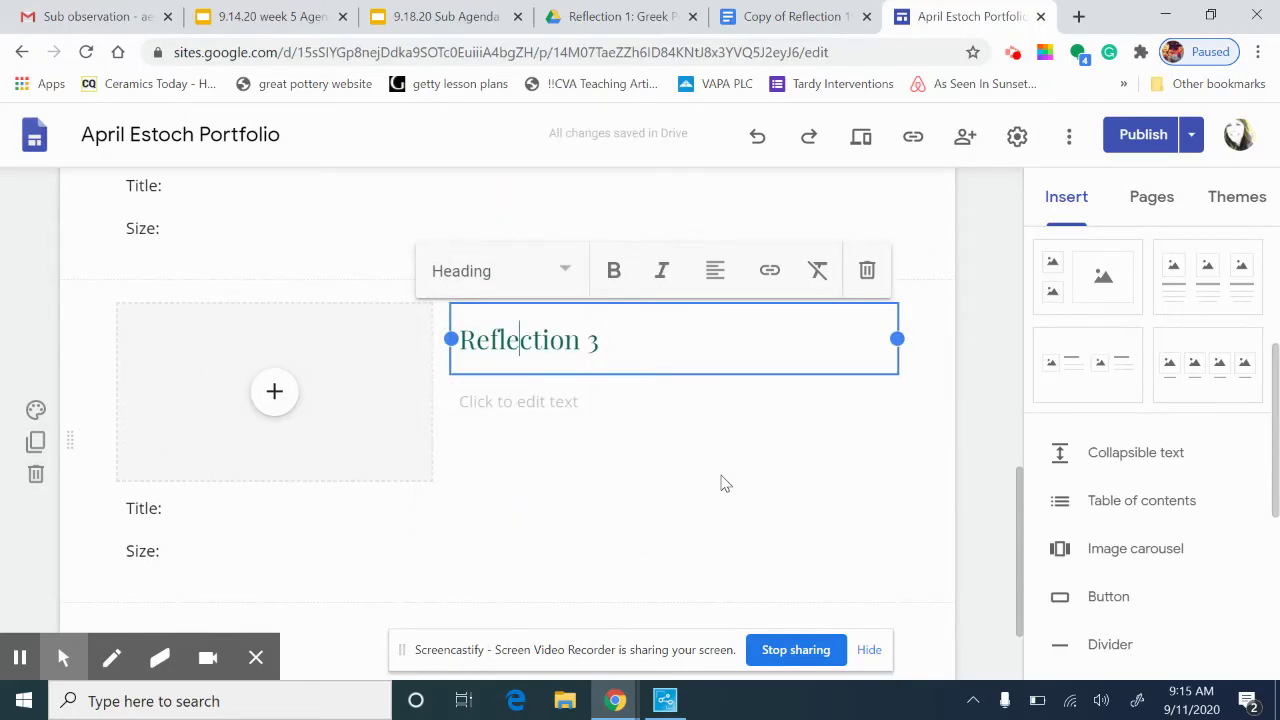
{"action": "scroll", "coordinate": [720, 483], "scroll_direction": "up", "scroll_amount": 10}
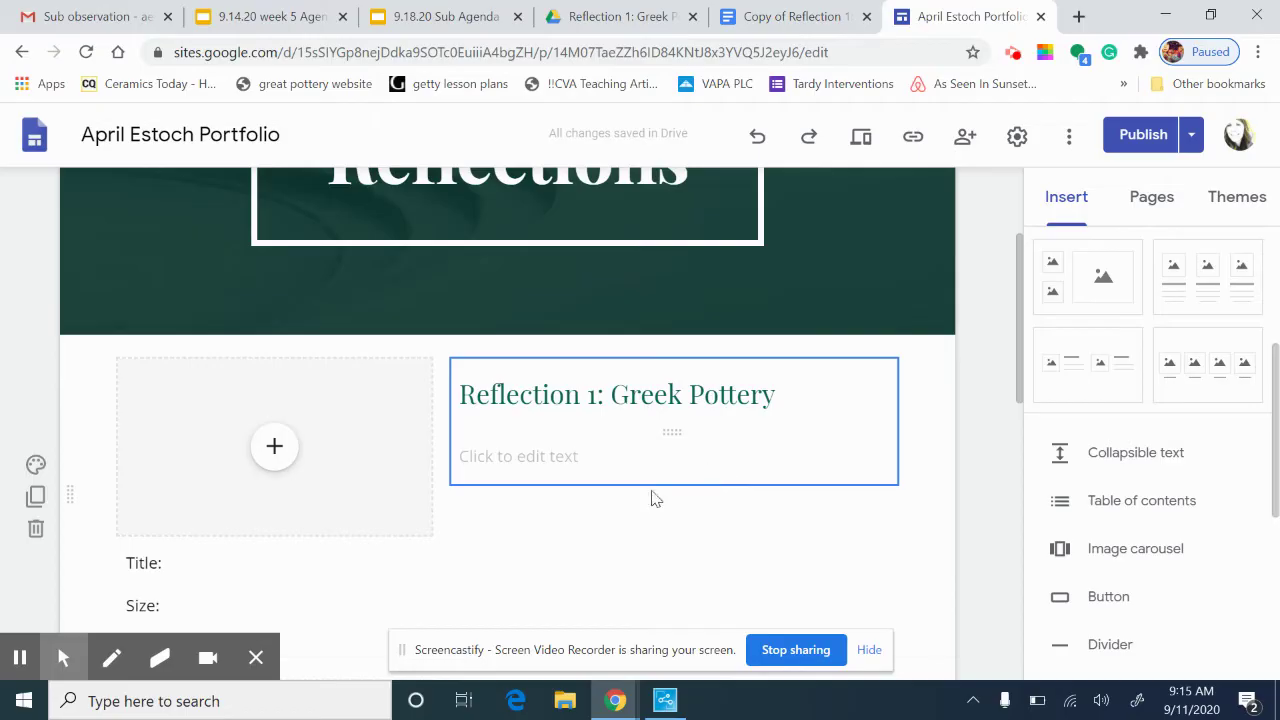
Switch to the Google Docs document "Copy of Reflection 1: Pattern and Repetition" and turn on Grammarly for it
{"action": "scroll", "coordinate": [508, 543], "scroll_direction": "down", "scroll_amount": 1}
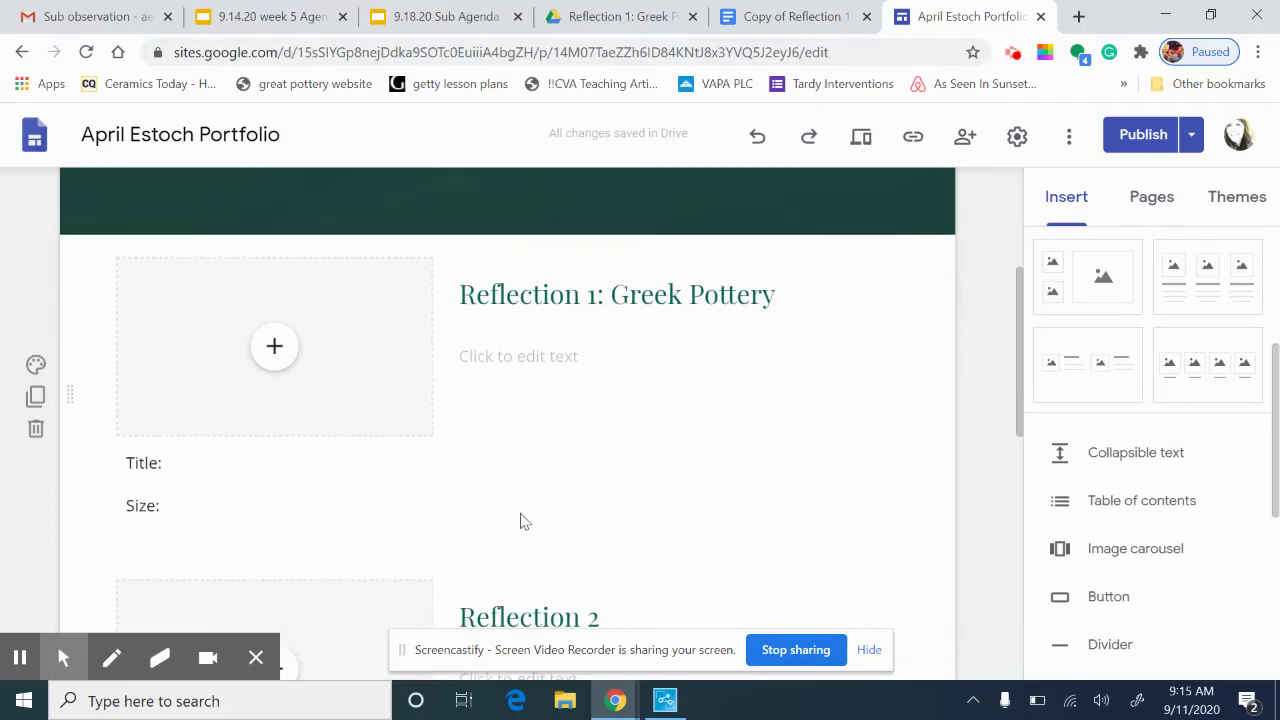
{"action": "left_click", "coordinate": [791, 16]}
{"action": "left_click", "coordinate": [793, 408]}
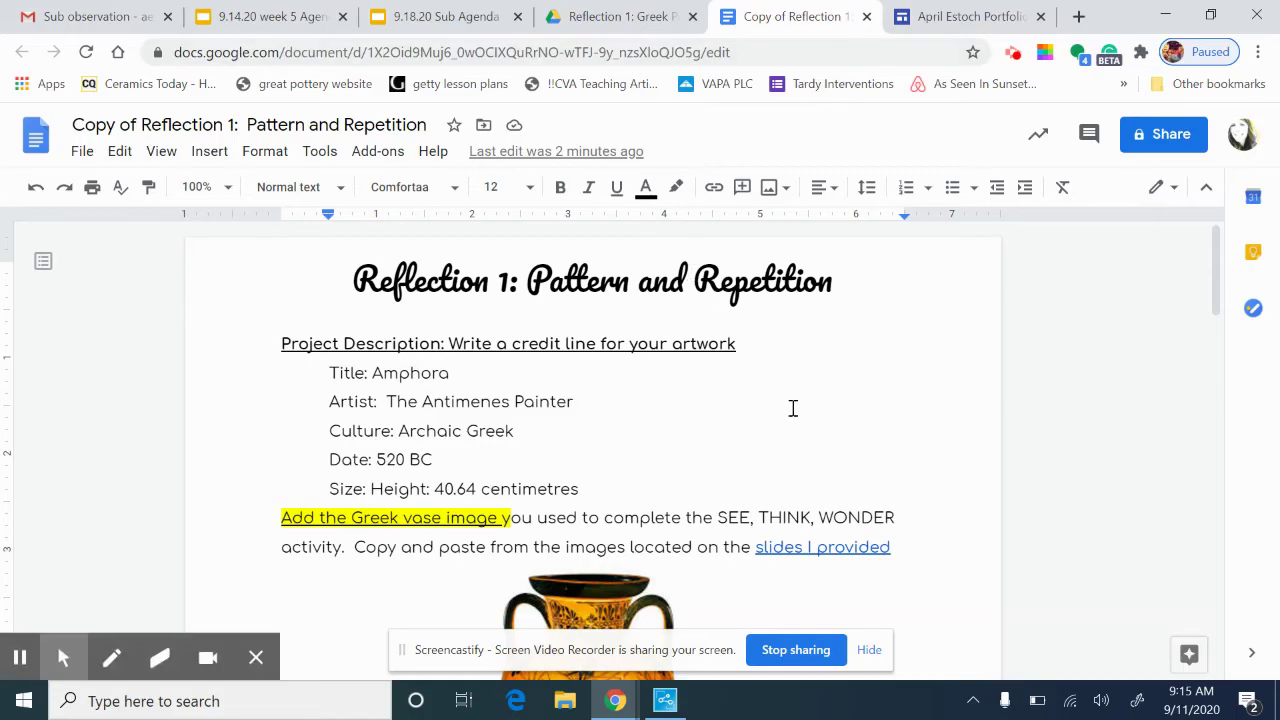
{"action": "scroll", "coordinate": [793, 408], "scroll_direction": "down", "scroll_amount": 10}
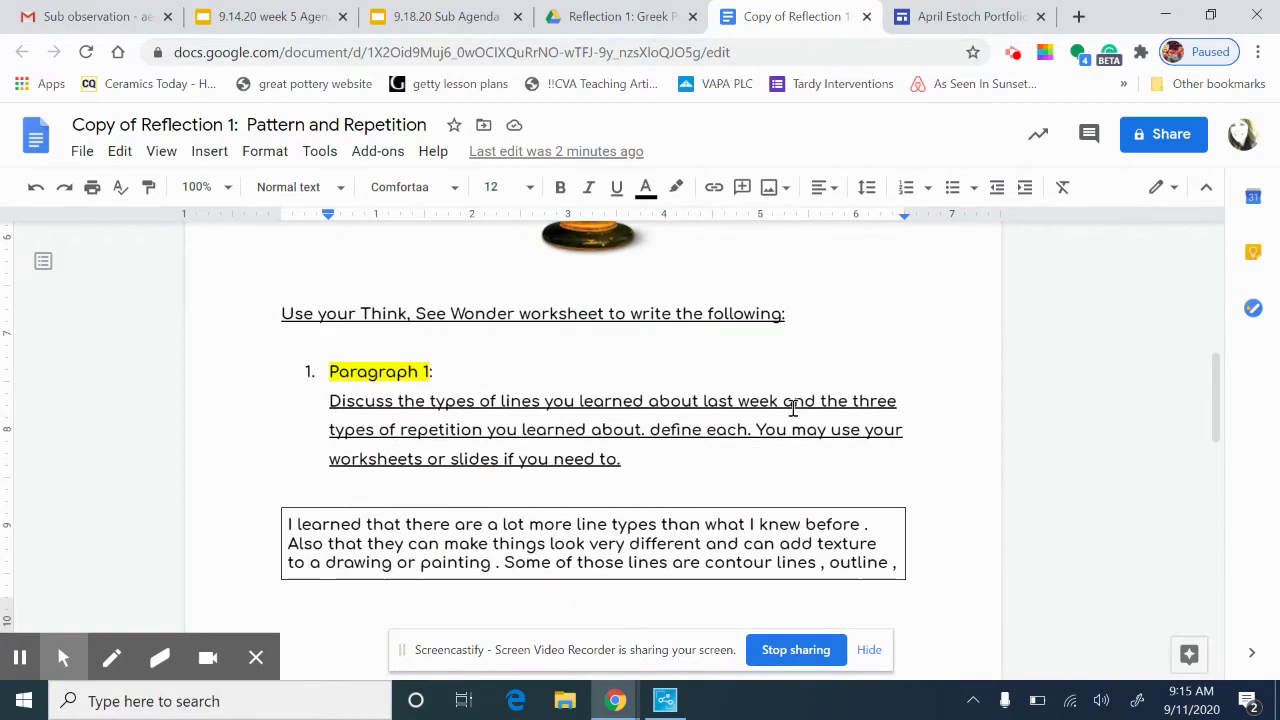
{"action": "scroll", "coordinate": [793, 408], "scroll_direction": "down", "scroll_amount": 1}
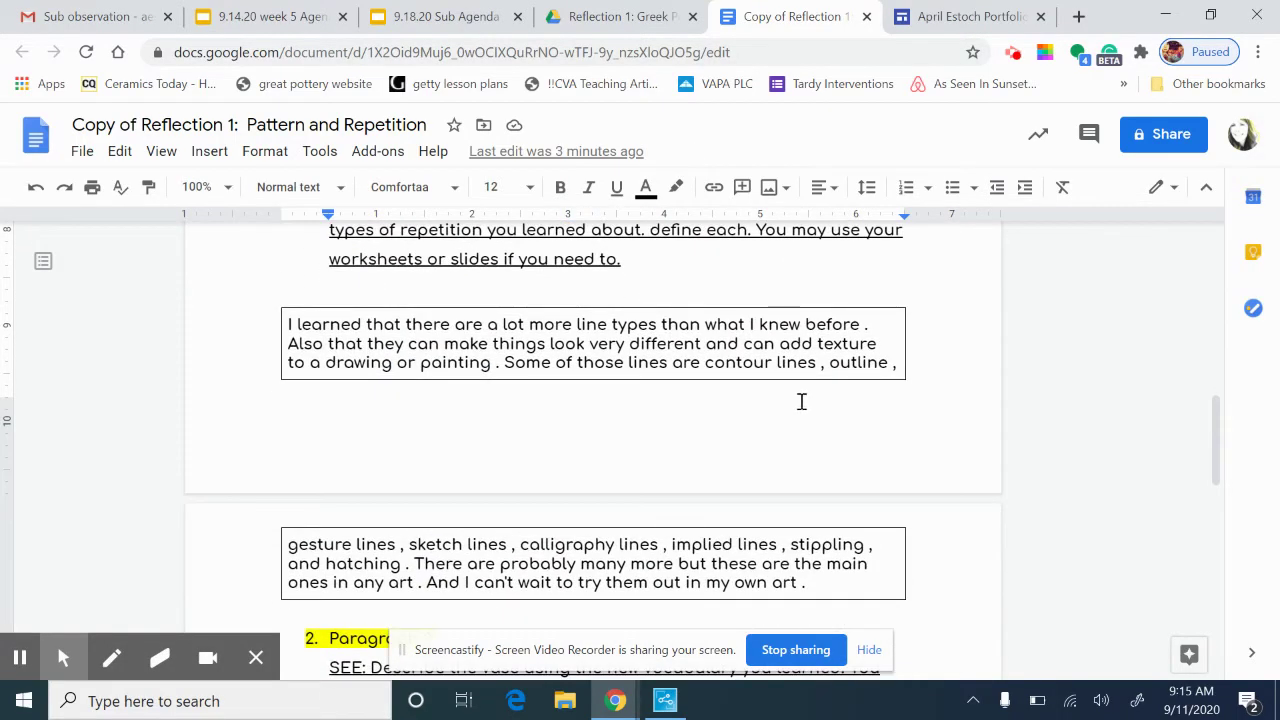
{"action": "scroll", "coordinate": [492, 487], "scroll_direction": "down", "scroll_amount": 2}
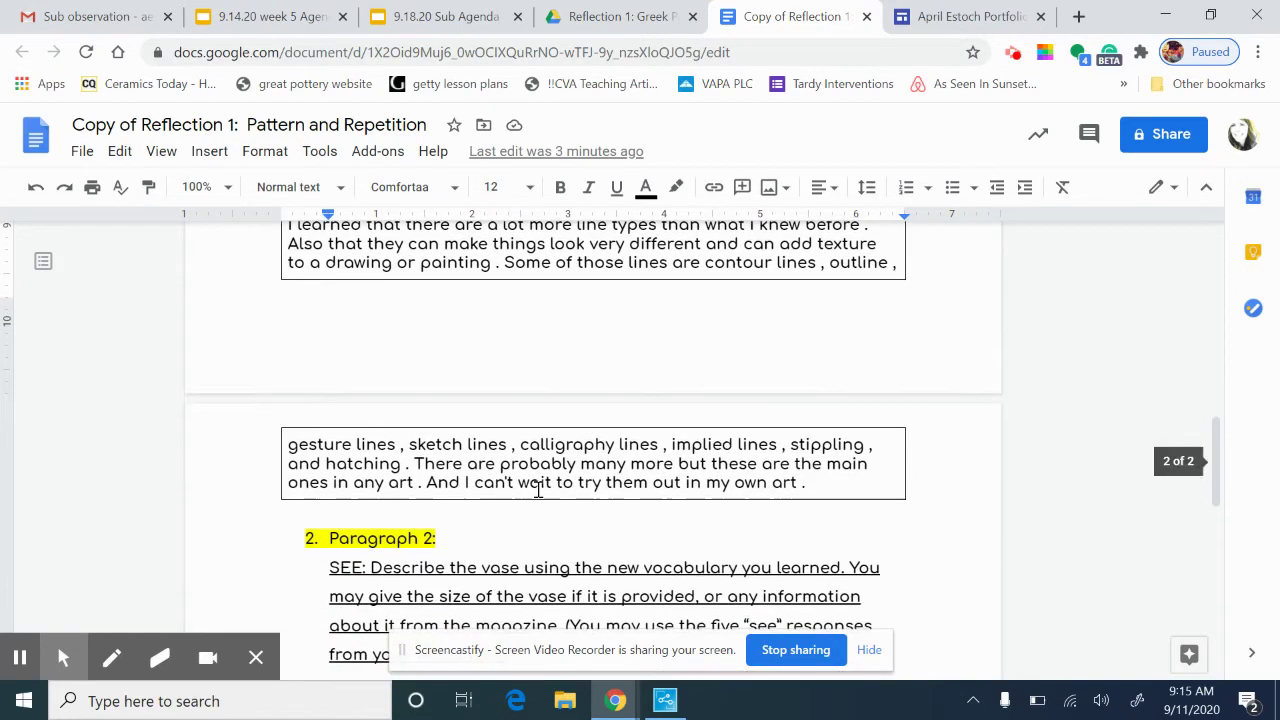
{"action": "scroll", "coordinate": [885, 504], "scroll_direction": "up", "scroll_amount": 2}
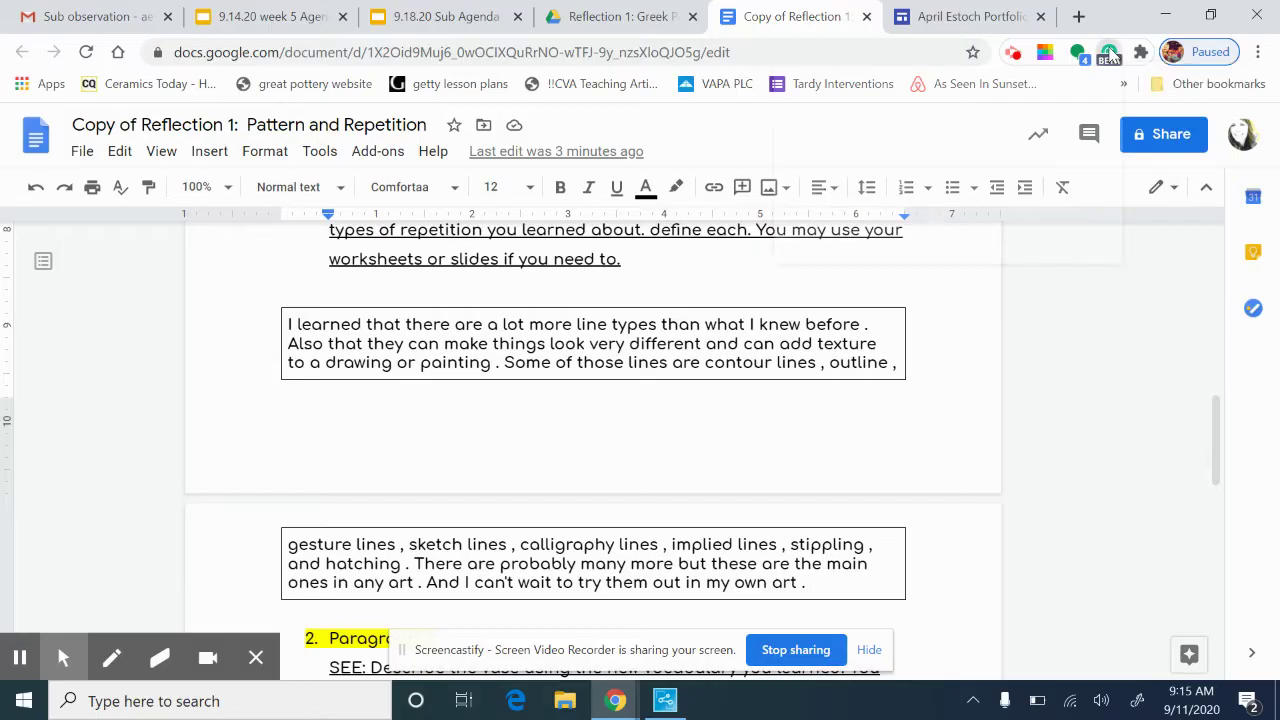
{"action": "left_click", "coordinate": [1110, 52]}
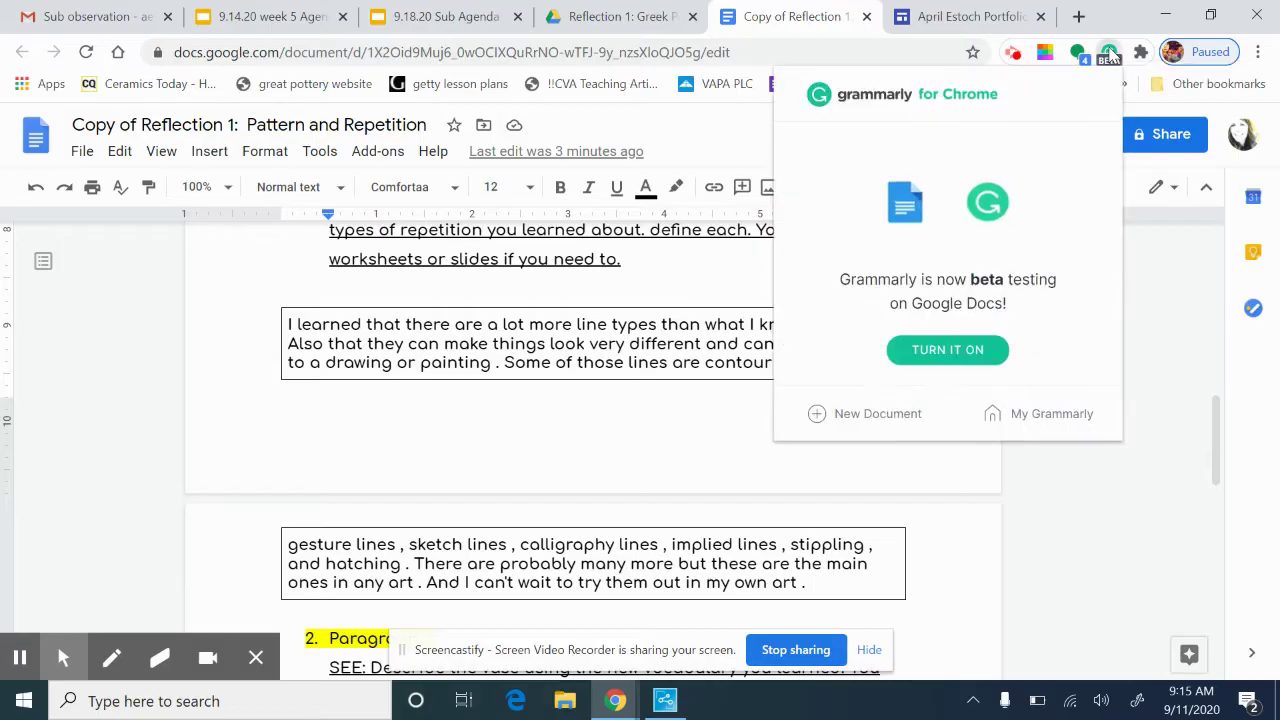
{"action": "left_click", "coordinate": [957, 352]}
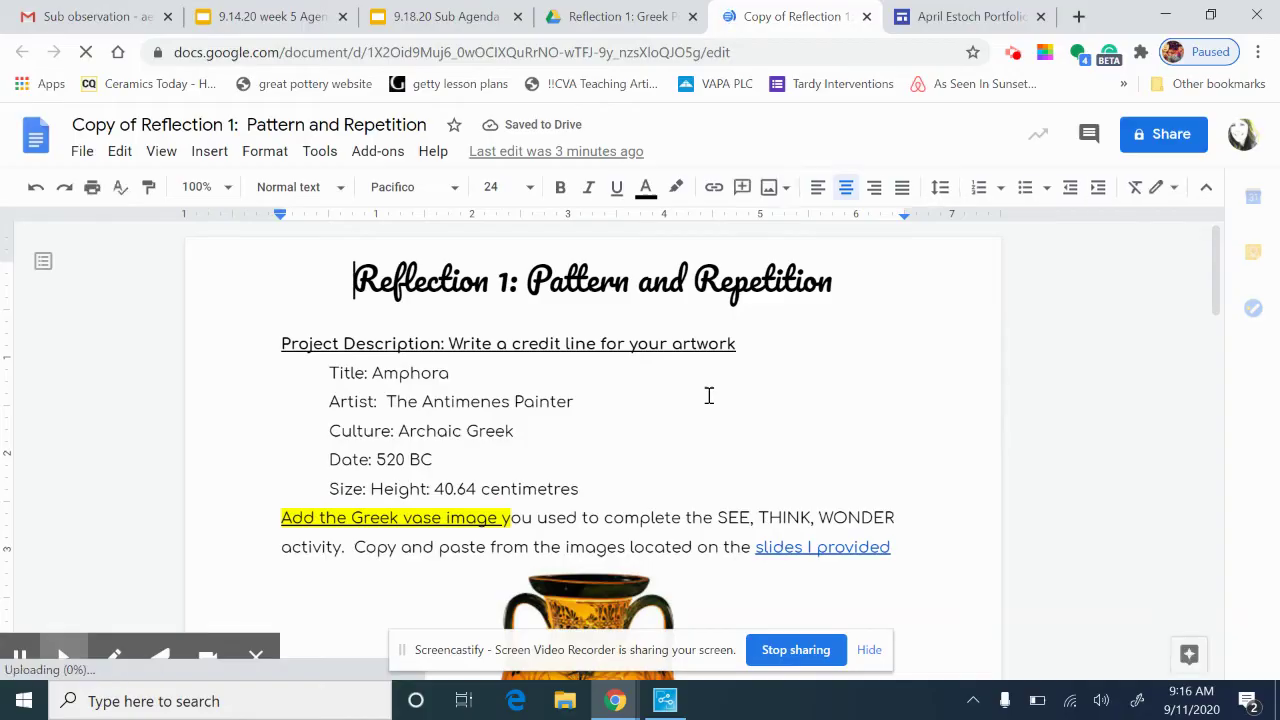
Look through the written responses under Paragraphs 1 to 3 for errors marked by Grammarly
{"action": "scroll", "coordinate": [708, 396], "scroll_direction": "down", "scroll_amount": 3}
{"action": "scroll", "coordinate": [760, 396], "scroll_direction": "down", "scroll_amount": 3}
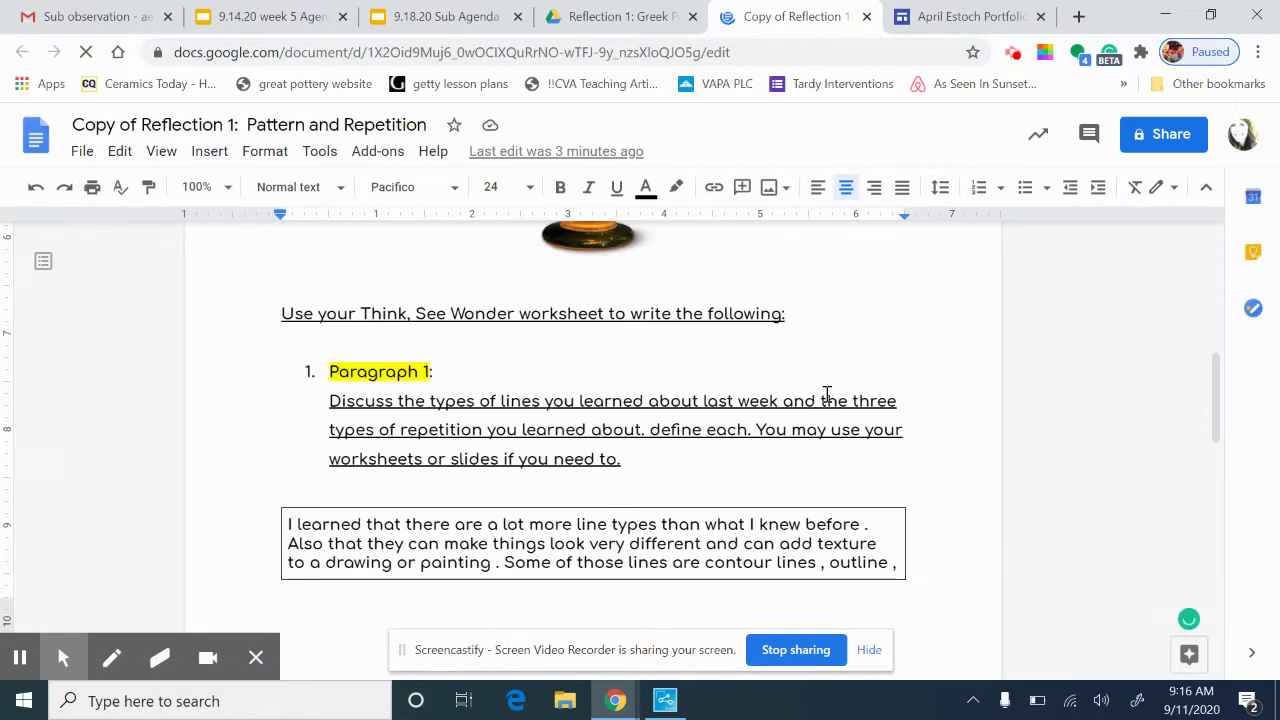
{"action": "scroll", "coordinate": [806, 396], "scroll_direction": "down", "scroll_amount": 1}
{"action": "scroll", "coordinate": [808, 400], "scroll_direction": "down", "scroll_amount": 2}
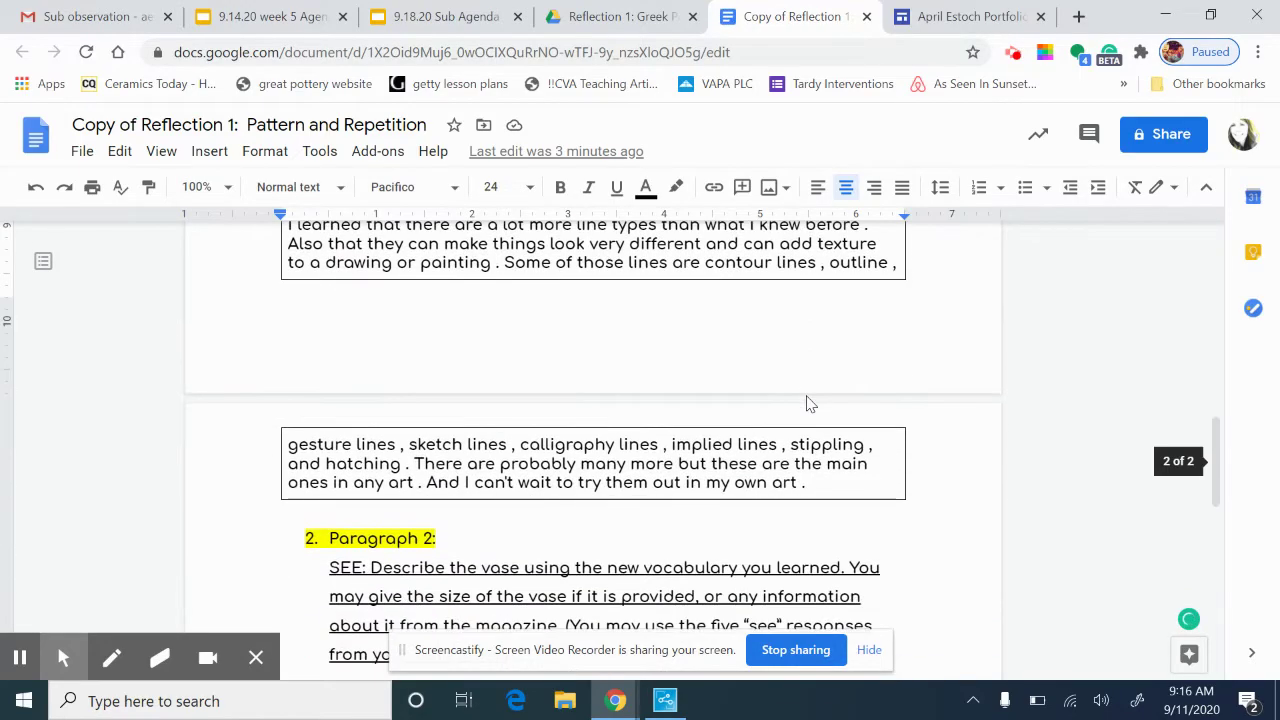
{"action": "scroll", "coordinate": [810, 403], "scroll_direction": "down", "scroll_amount": 4}
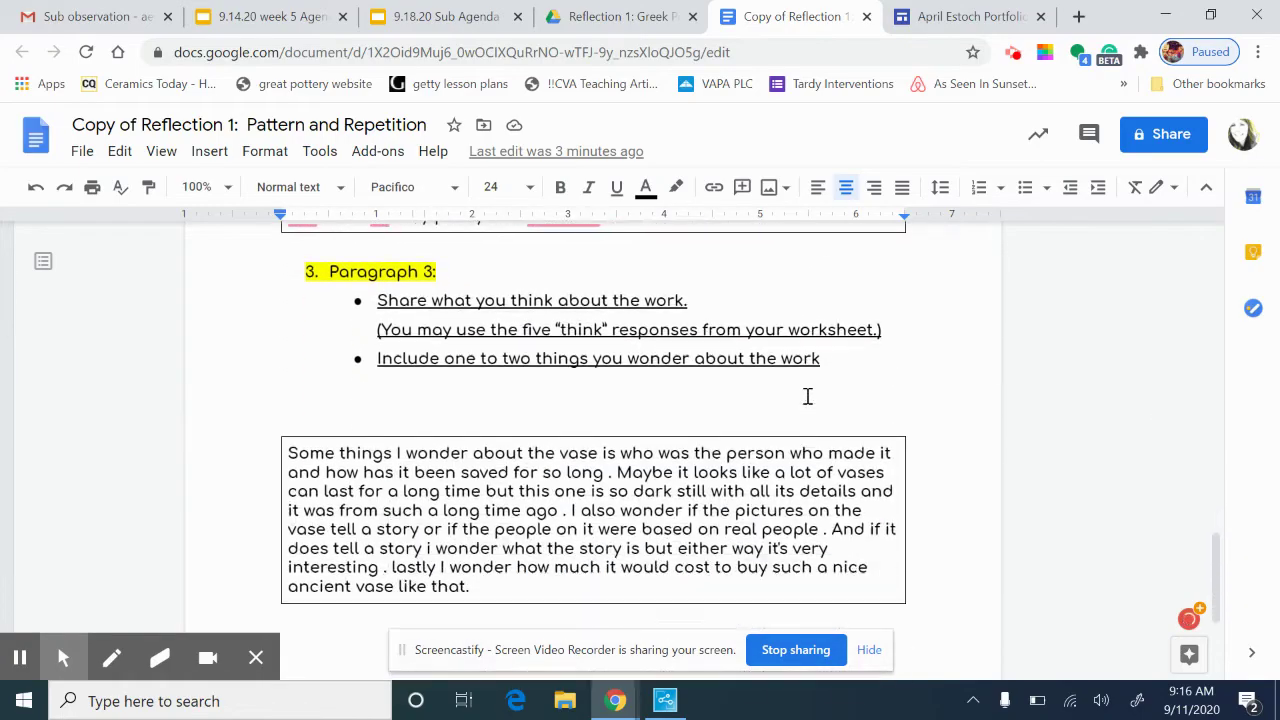
{"action": "scroll", "coordinate": [808, 397], "scroll_direction": "up", "scroll_amount": 2}
{"action": "scroll", "coordinate": [788, 417], "scroll_direction": "down", "scroll_amount": 1}
{"action": "scroll", "coordinate": [788, 417], "scroll_direction": "up", "scroll_amount": 3}
{"action": "scroll", "coordinate": [786, 417], "scroll_direction": "up", "scroll_amount": 2}
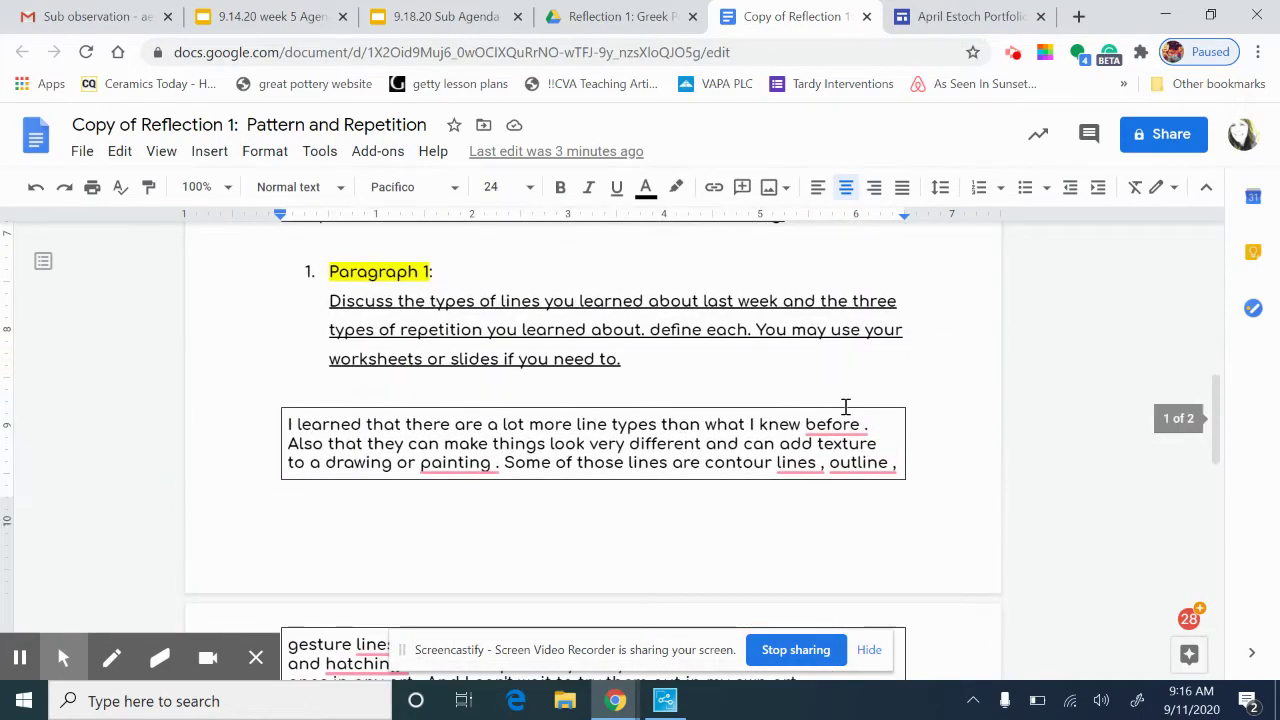
Remove the extra spaces before the punctuation following "before", "lines", "outline" and "painting" in the Paragraph 1 response
{"action": "mouse_move", "coordinate": [835, 428]}
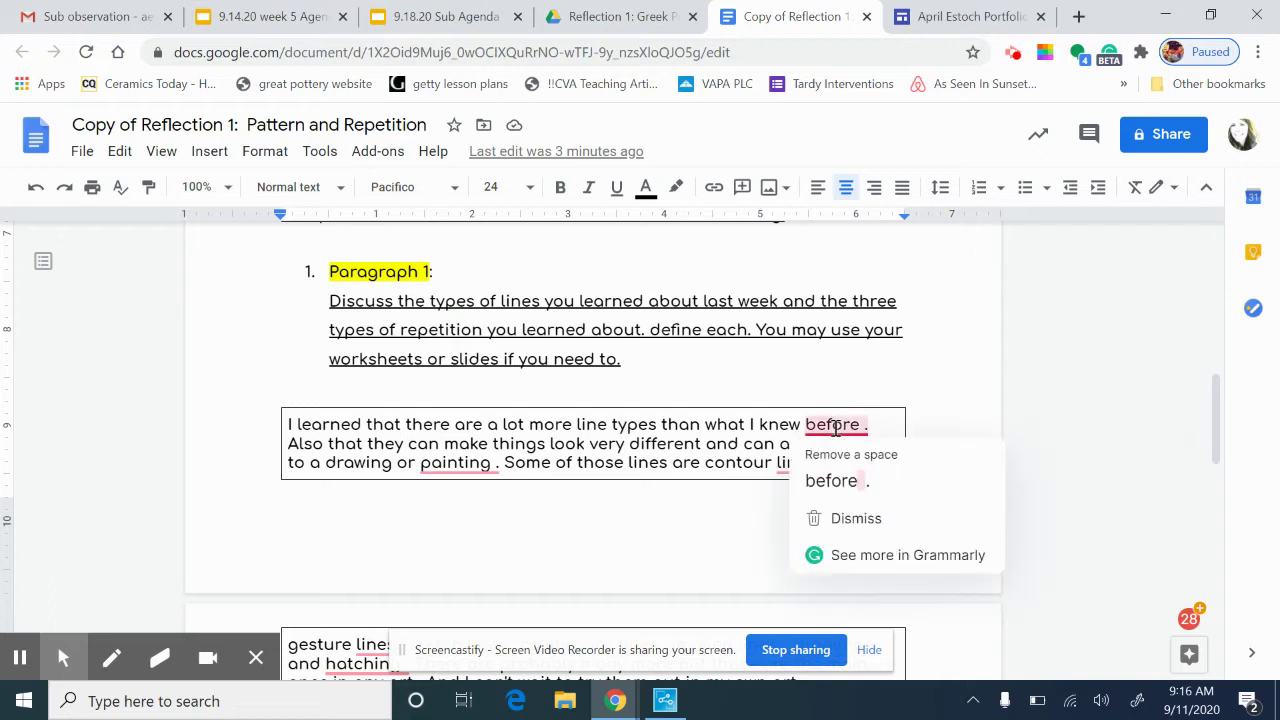
{"action": "left_click", "coordinate": [840, 482]}
{"action": "mouse_move", "coordinate": [803, 465]}
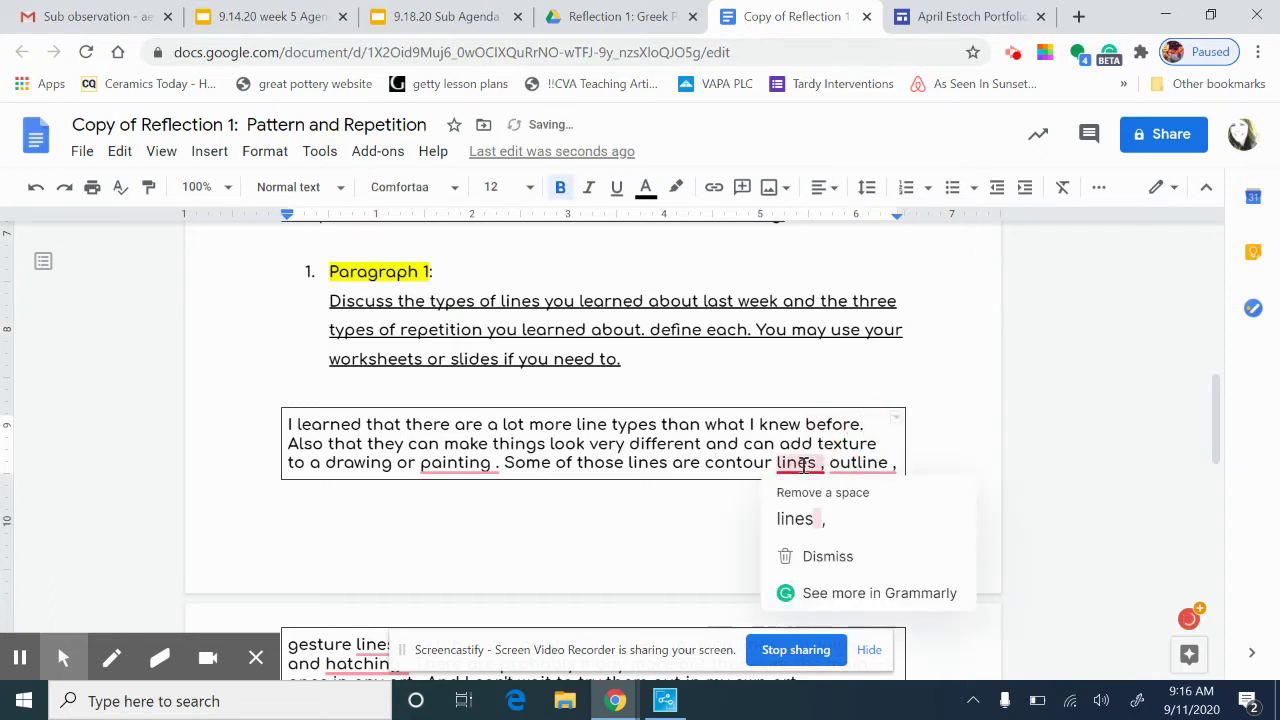
{"action": "left_click", "coordinate": [797, 519]}
{"action": "mouse_move", "coordinate": [850, 466]}
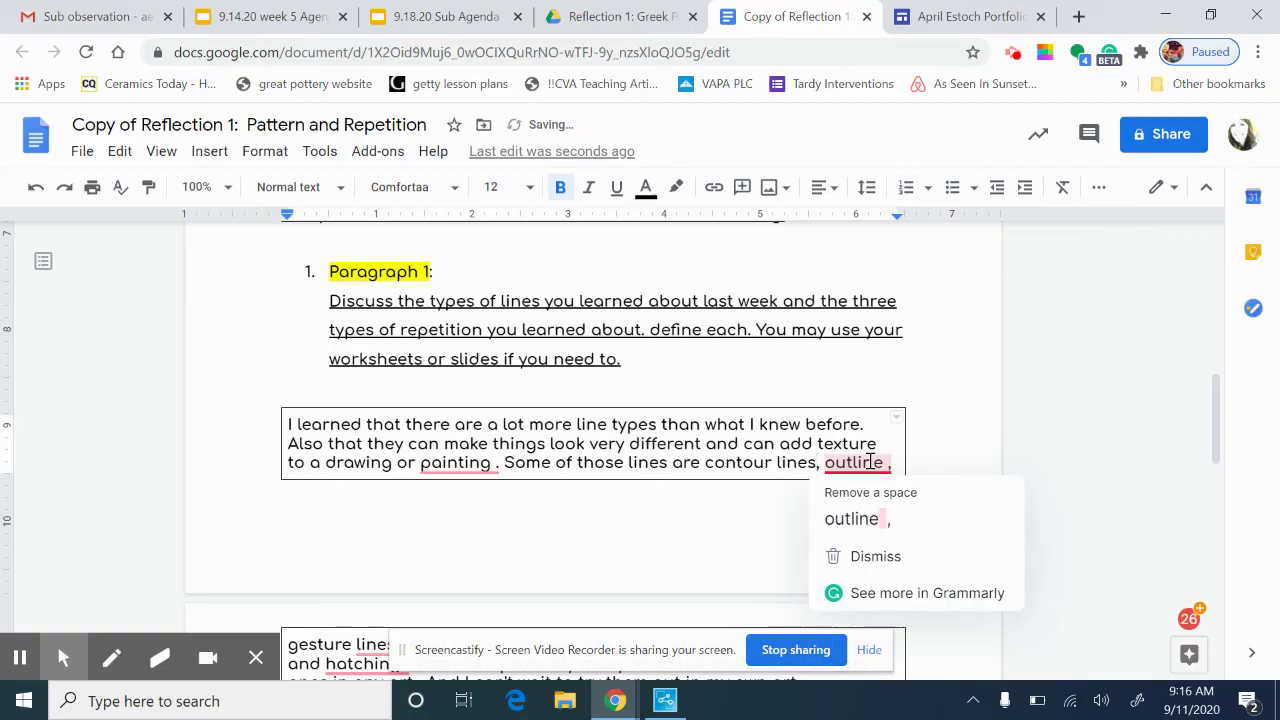
{"action": "left_click", "coordinate": [866, 522]}
{"action": "mouse_move", "coordinate": [434, 463]}
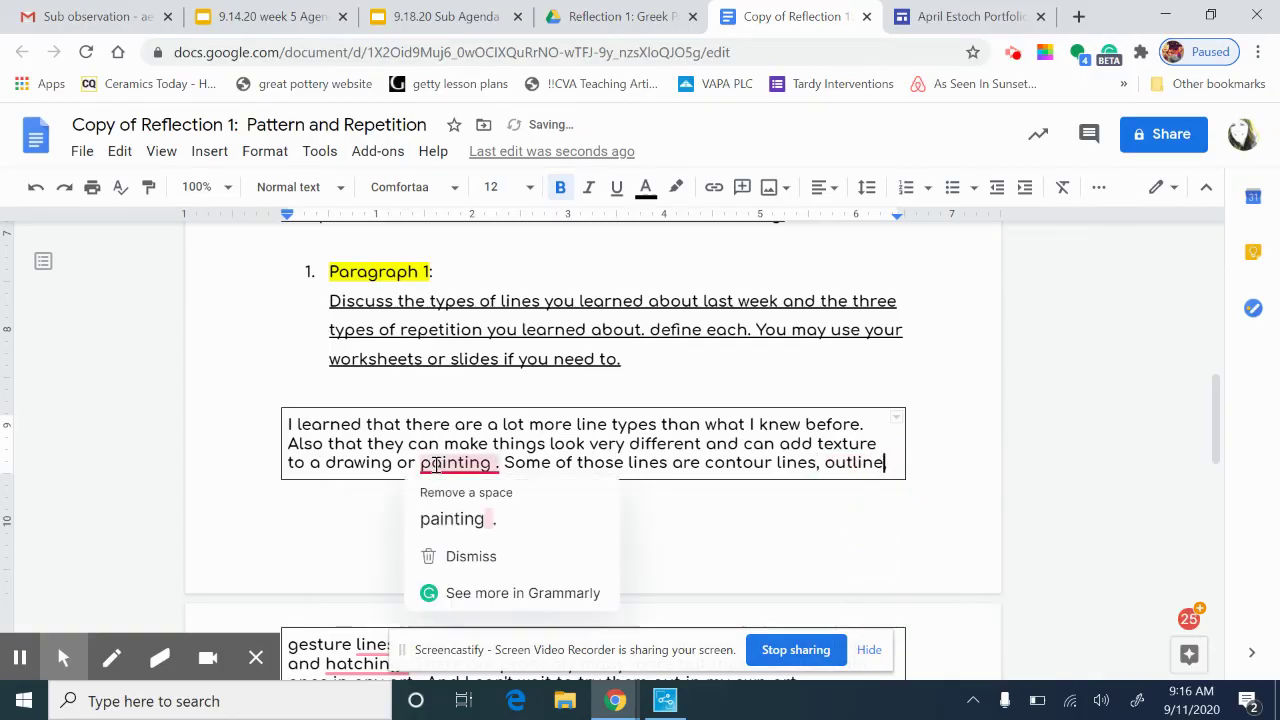
{"action": "left_click", "coordinate": [447, 524]}
Remove the spaces before the commas after "gesture lines", "sketch lines", "calligraphy lines", "implied lines" and "stippling" using the Grammarly suggestions
{"action": "scroll", "coordinate": [443, 514], "scroll_direction": "down", "scroll_amount": 3}
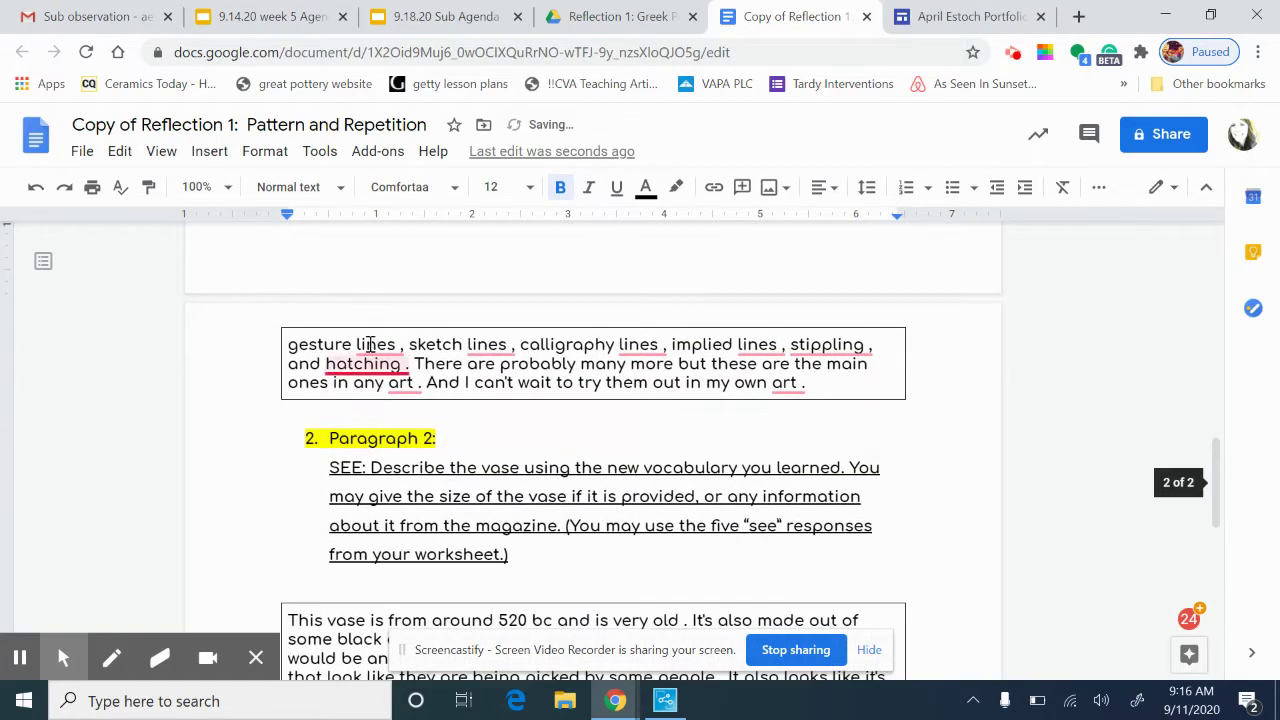
{"action": "mouse_move", "coordinate": [369, 344]}
{"action": "left_click", "coordinate": [394, 398]}
{"action": "mouse_move", "coordinate": [482, 346]}
{"action": "left_click", "coordinate": [487, 400]}
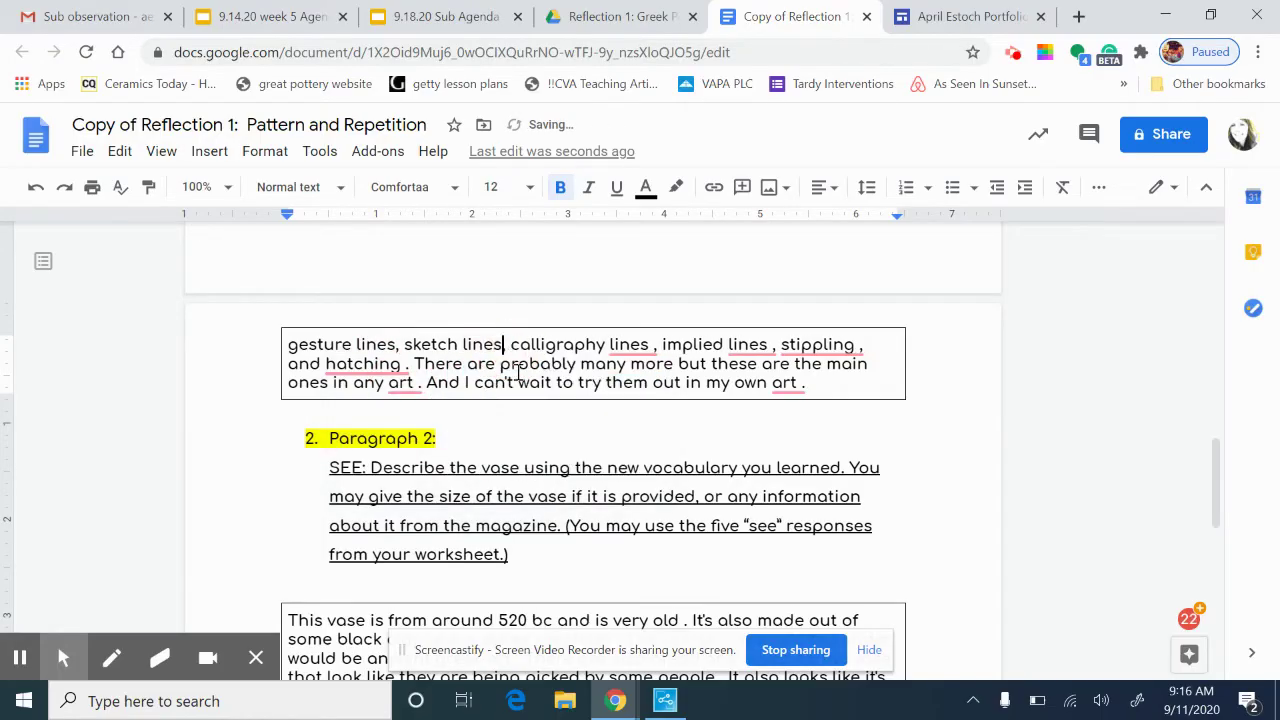
{"action": "mouse_move", "coordinate": [627, 344]}
{"action": "left_click", "coordinate": [629, 401]}
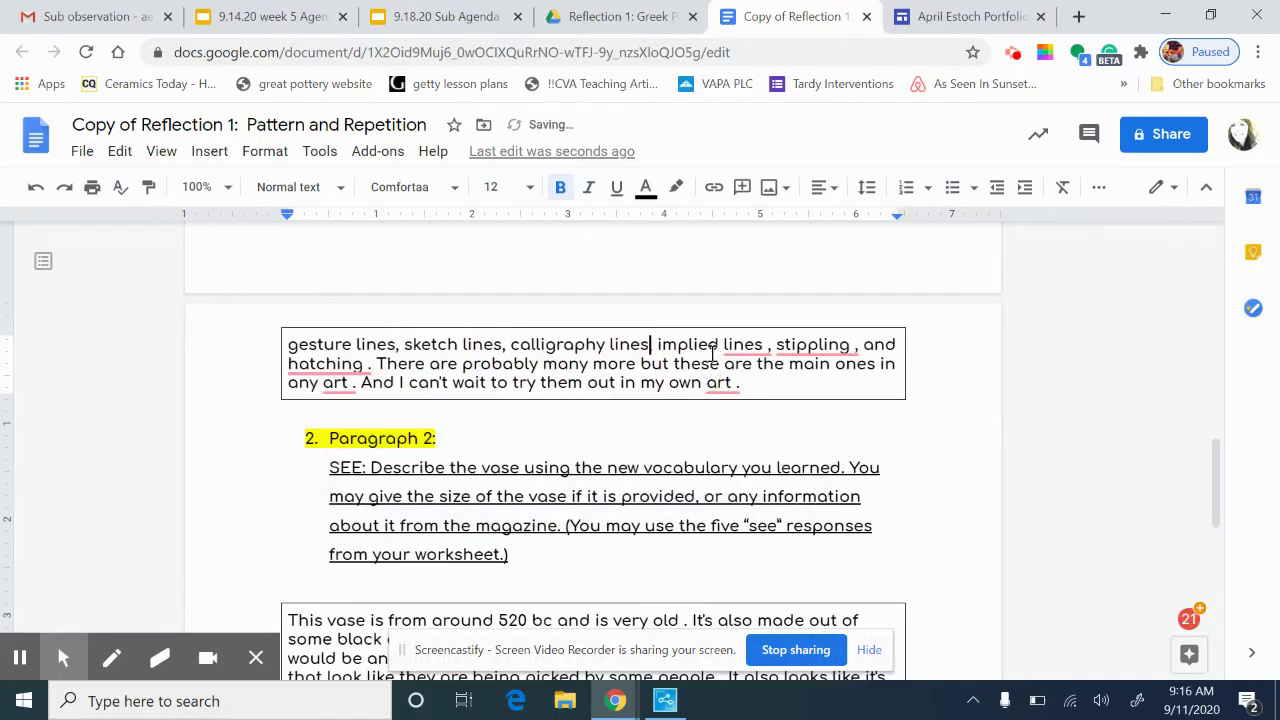
{"action": "mouse_move", "coordinate": [743, 344]}
{"action": "left_click", "coordinate": [752, 401]}
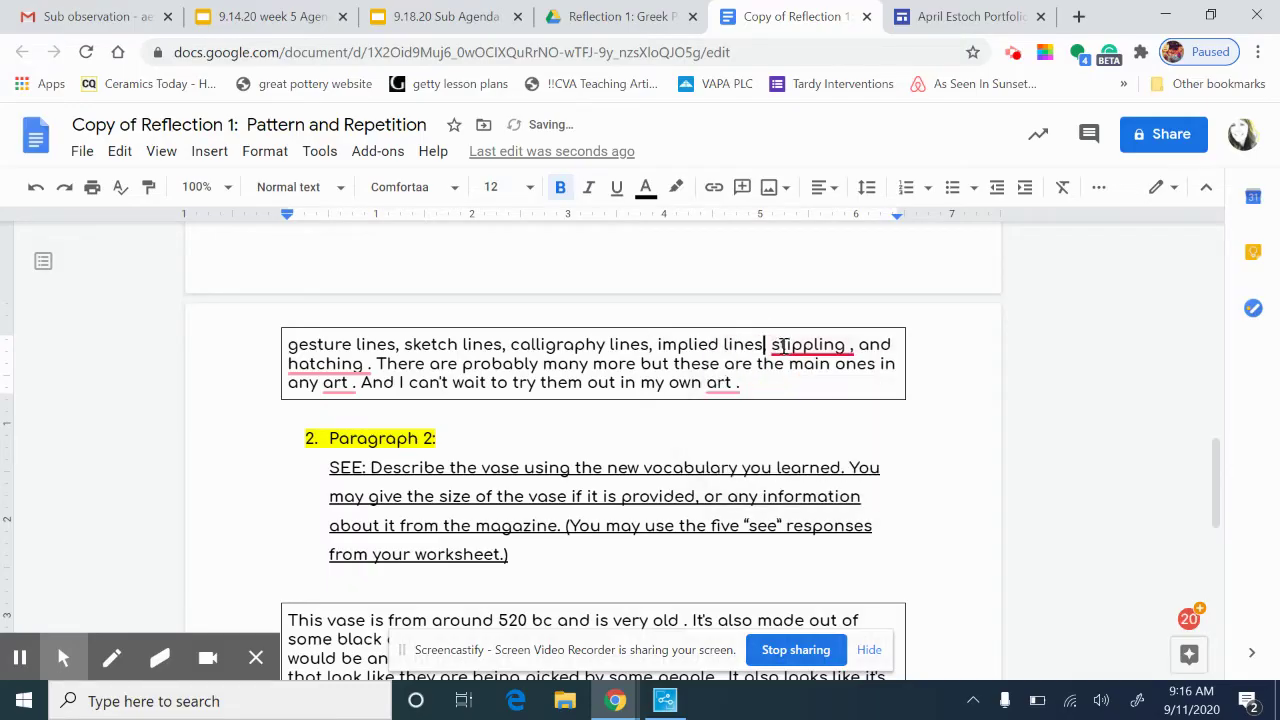
{"action": "mouse_move", "coordinate": [789, 345]}
{"action": "left_click", "coordinate": [805, 401]}
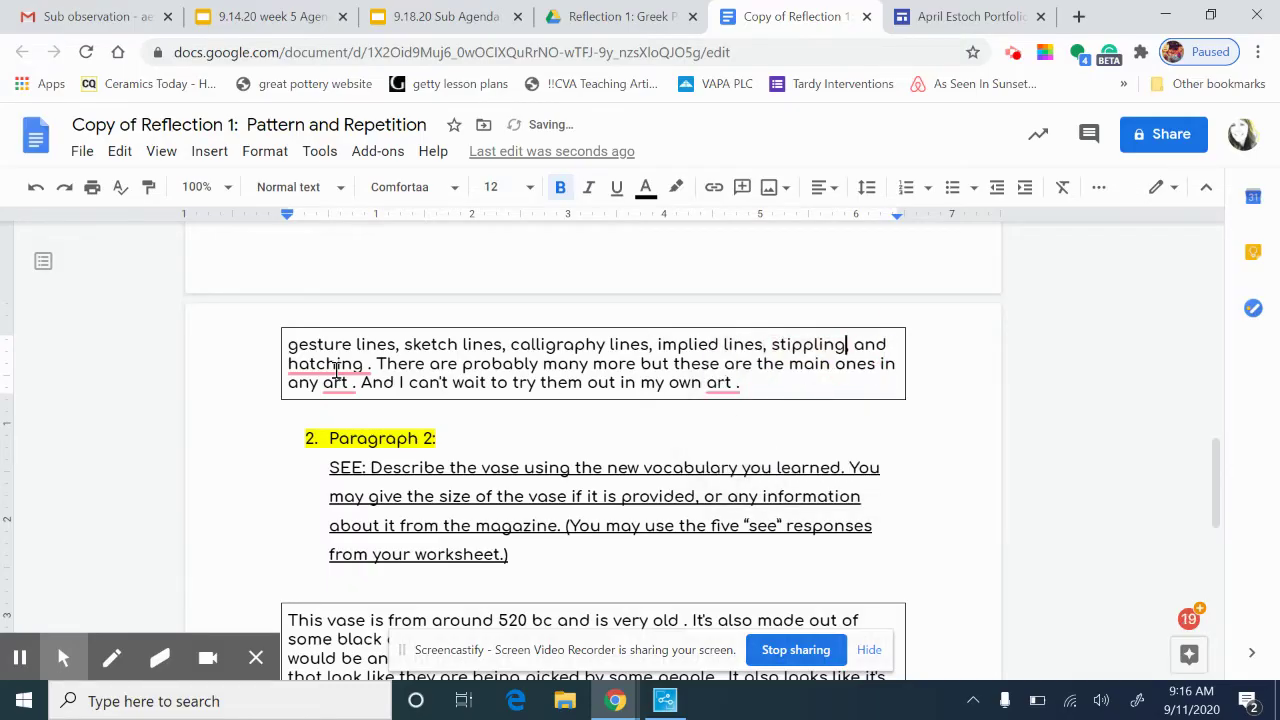
Remove the spaces before the periods after "hatching", "any art" and "my own art" in the Paragraph 1 response
{"action": "mouse_move", "coordinate": [336, 363]}
{"action": "left_click", "coordinate": [322, 420]}
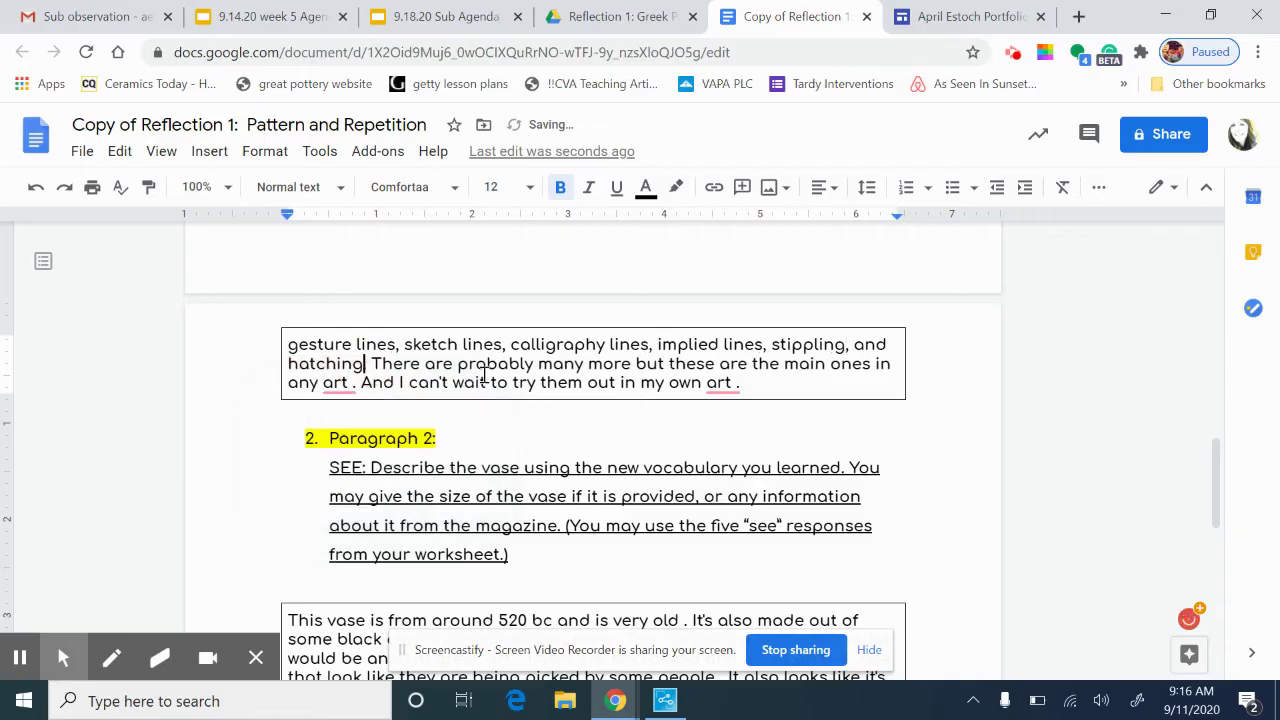
{"action": "left_click", "coordinate": [337, 436]}
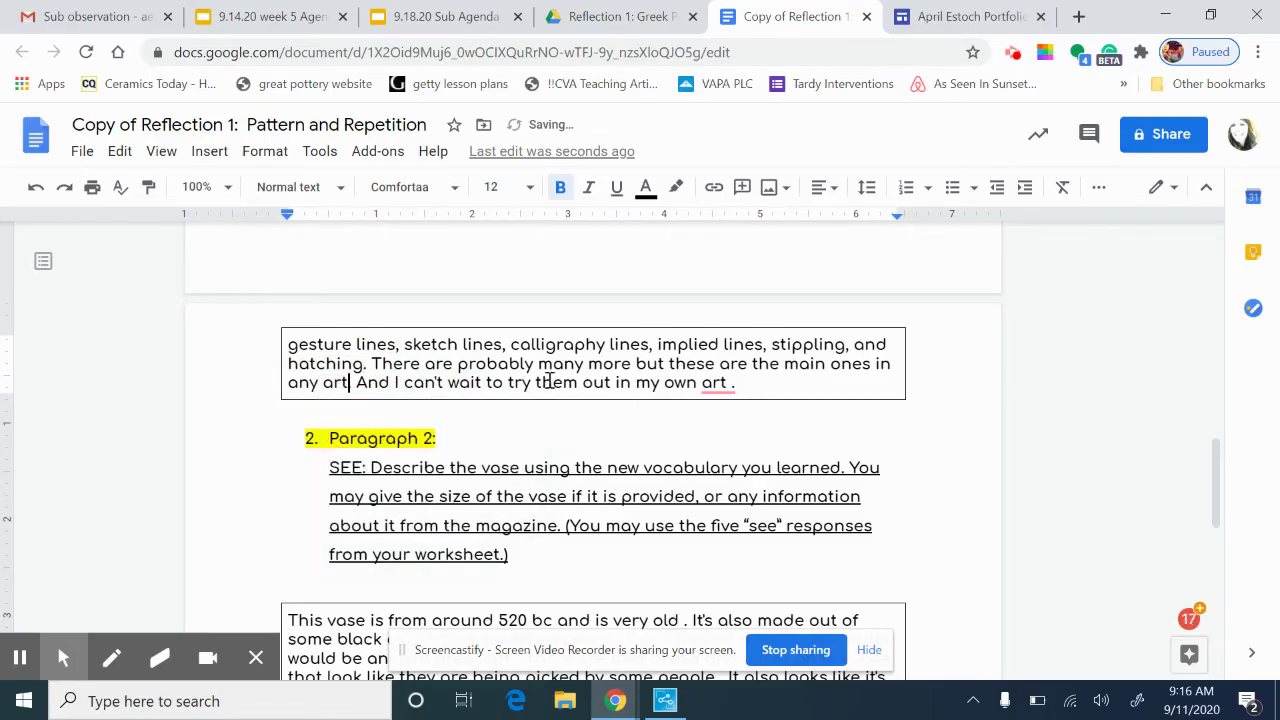
{"action": "mouse_move", "coordinate": [718, 382]}
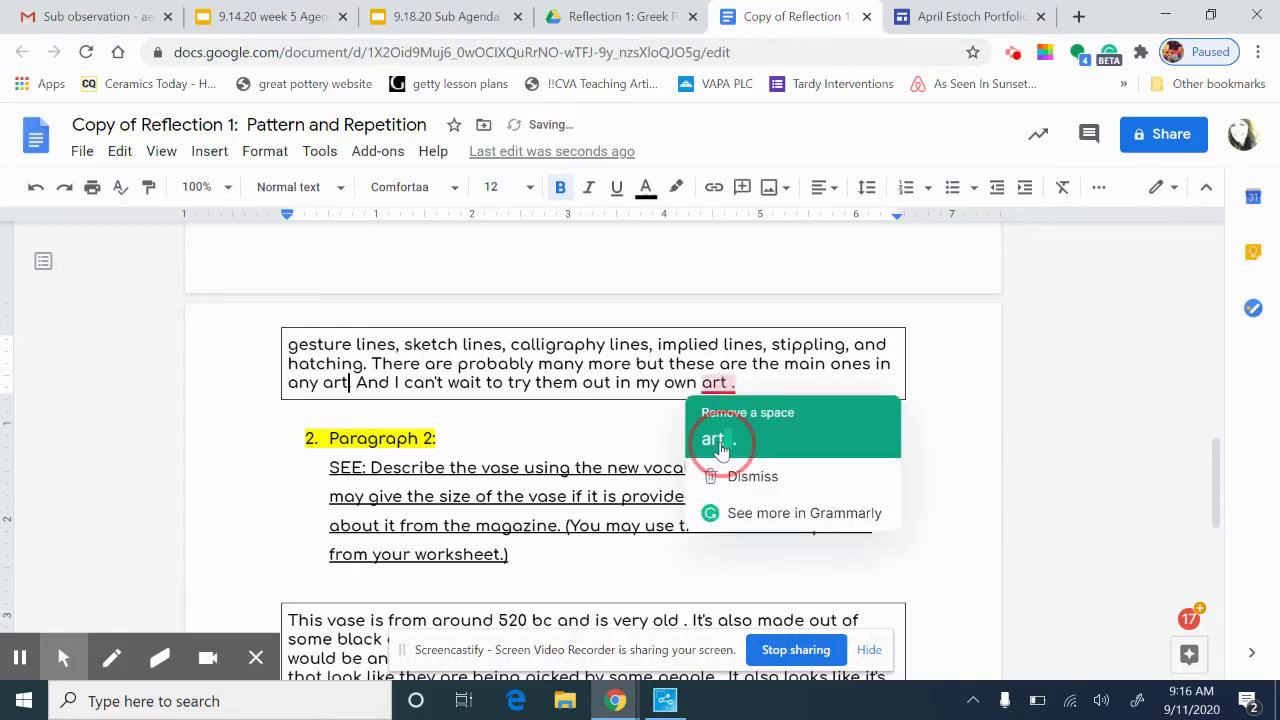
{"action": "left_click", "coordinate": [720, 437]}
In the Paragraph 2 response, insert "an" before "amphora" and remove the space before the period after "very old"
{"action": "scroll", "coordinate": [633, 432], "scroll_direction": "down", "scroll_amount": 4}
{"action": "scroll", "coordinate": [633, 432], "scroll_direction": "up", "scroll_amount": 1}
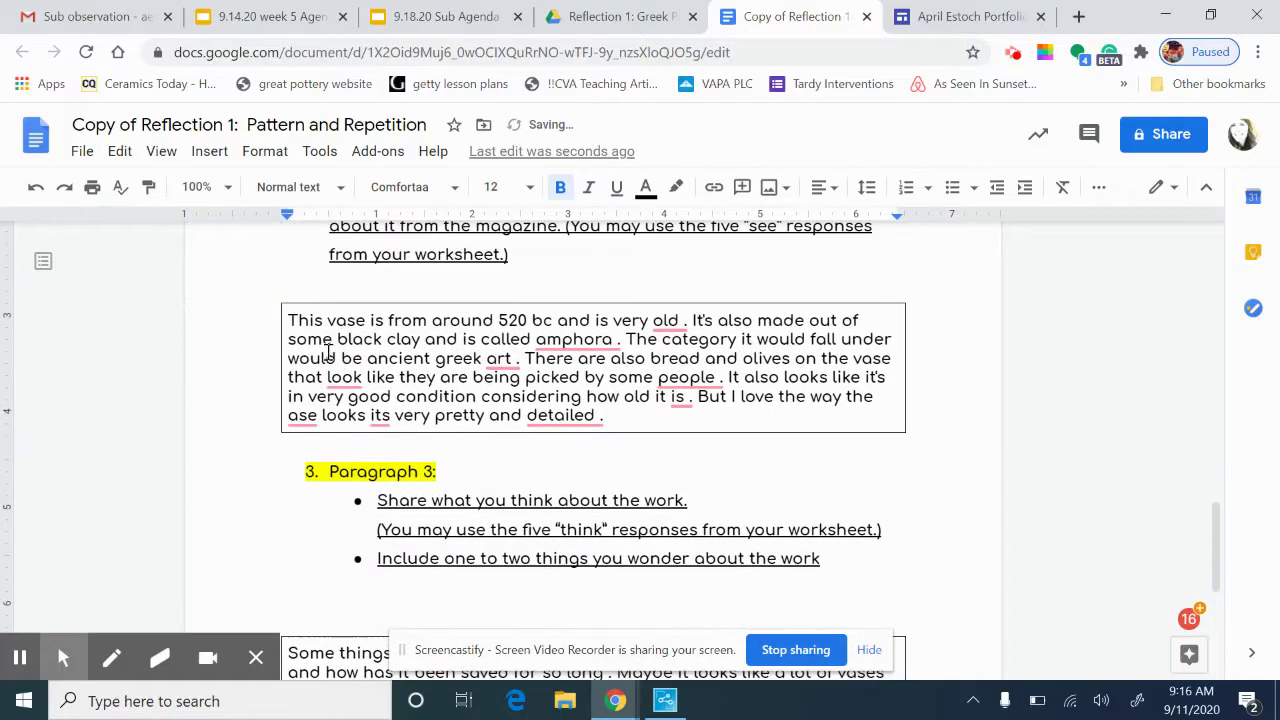
{"action": "mouse_move", "coordinate": [575, 342]}
{"action": "left_click", "coordinate": [573, 394]}
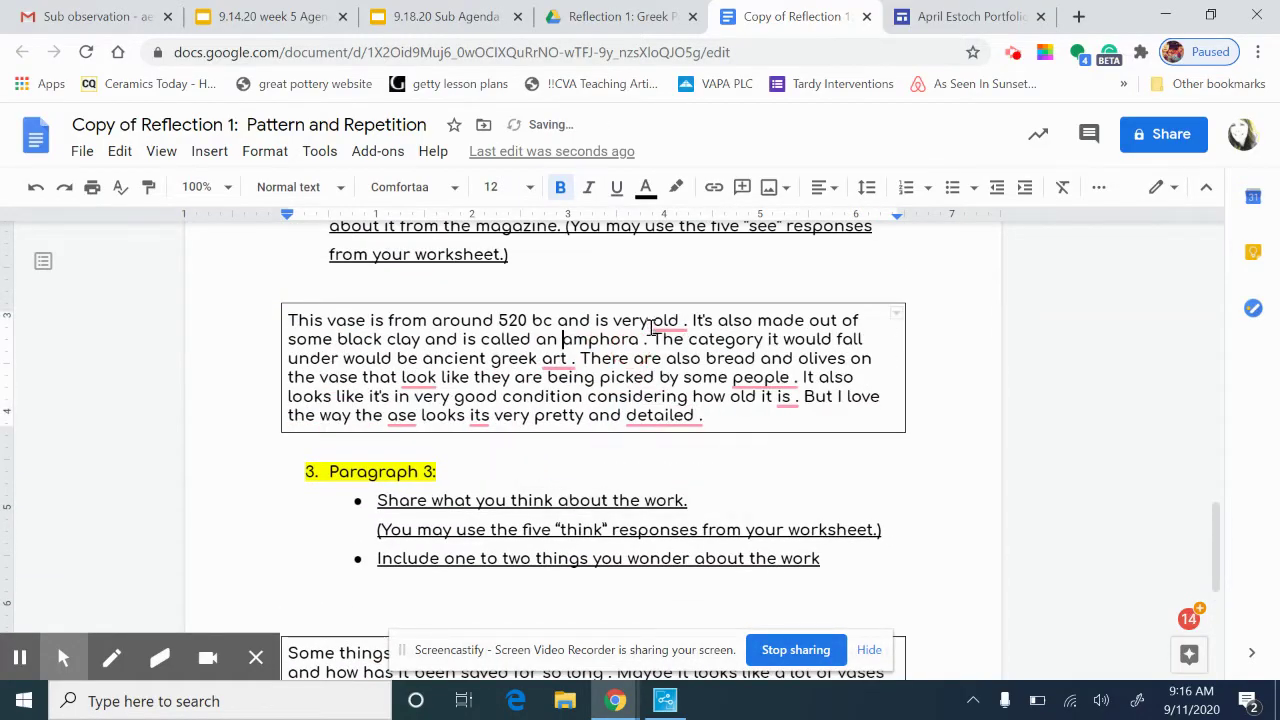
{"action": "mouse_move", "coordinate": [667, 322]}
{"action": "left_click", "coordinate": [665, 376]}
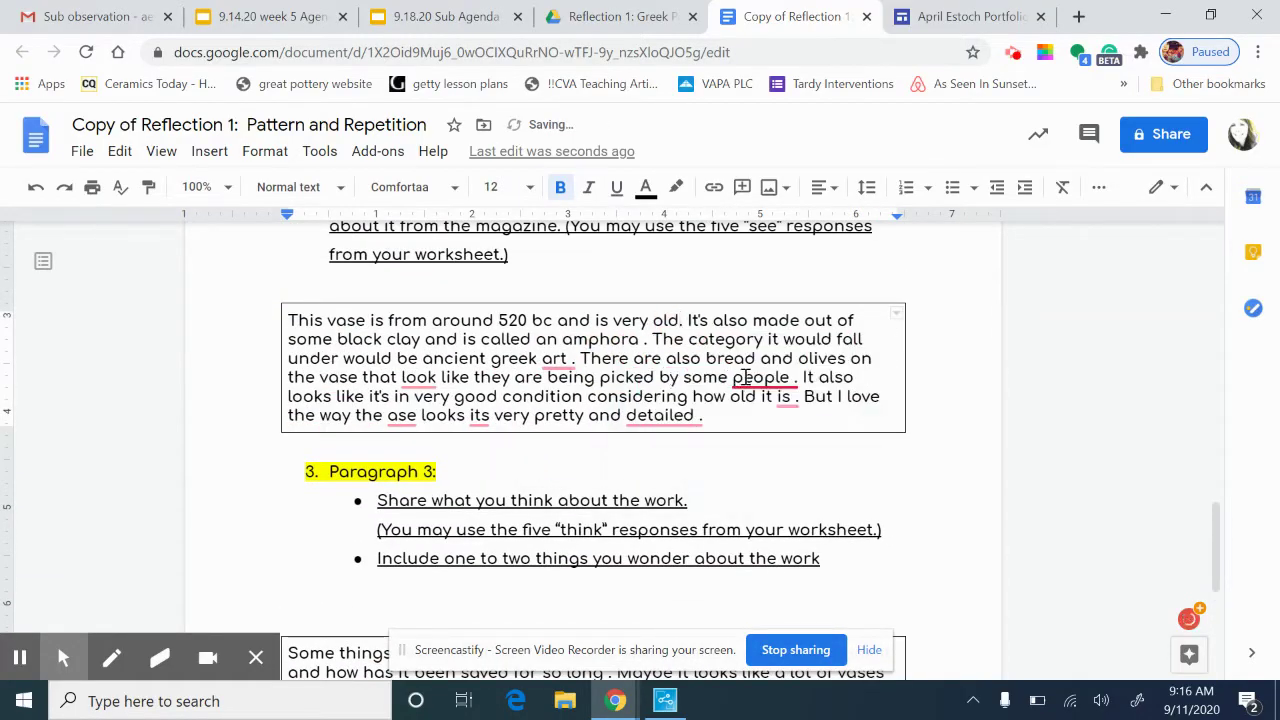
Remove the spaces before the periods after "people", "is", "detailed" and "greek art" in the Paragraph 2 response
{"action": "mouse_move", "coordinate": [748, 377]}
{"action": "left_click", "coordinate": [764, 433]}
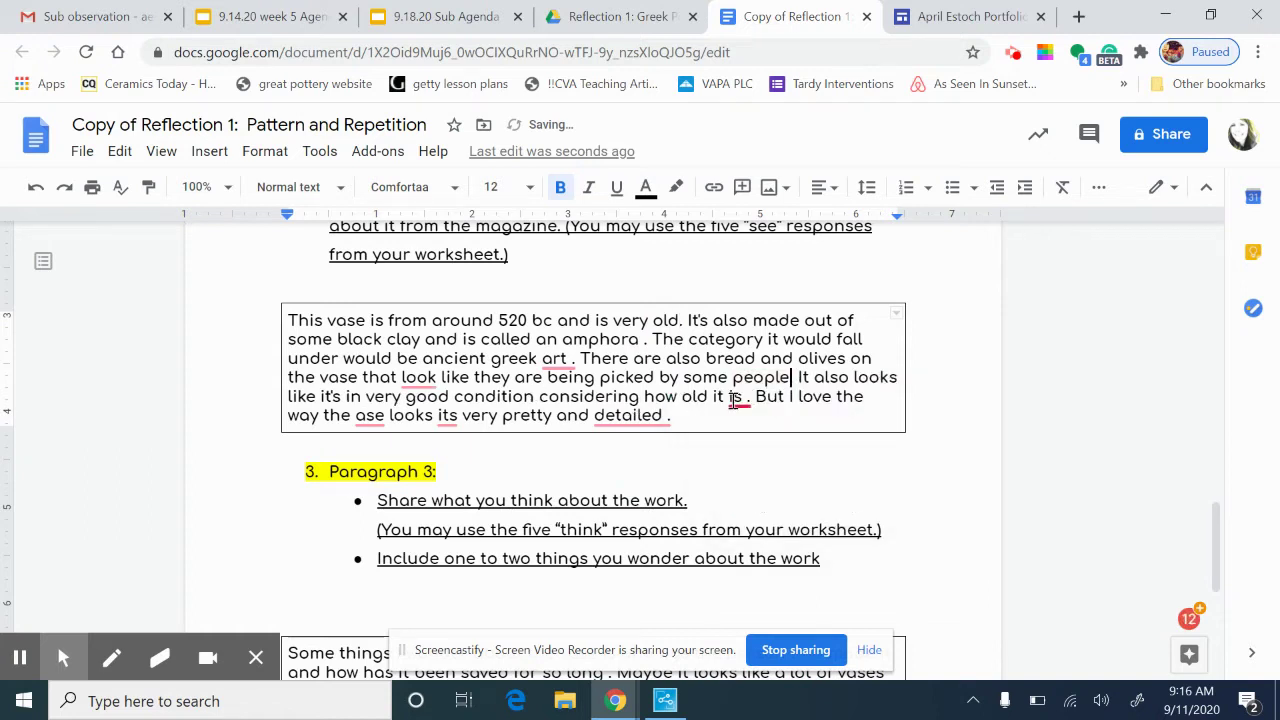
{"action": "mouse_move", "coordinate": [735, 399]}
{"action": "left_click", "coordinate": [738, 449]}
{"action": "mouse_move", "coordinate": [577, 415]}
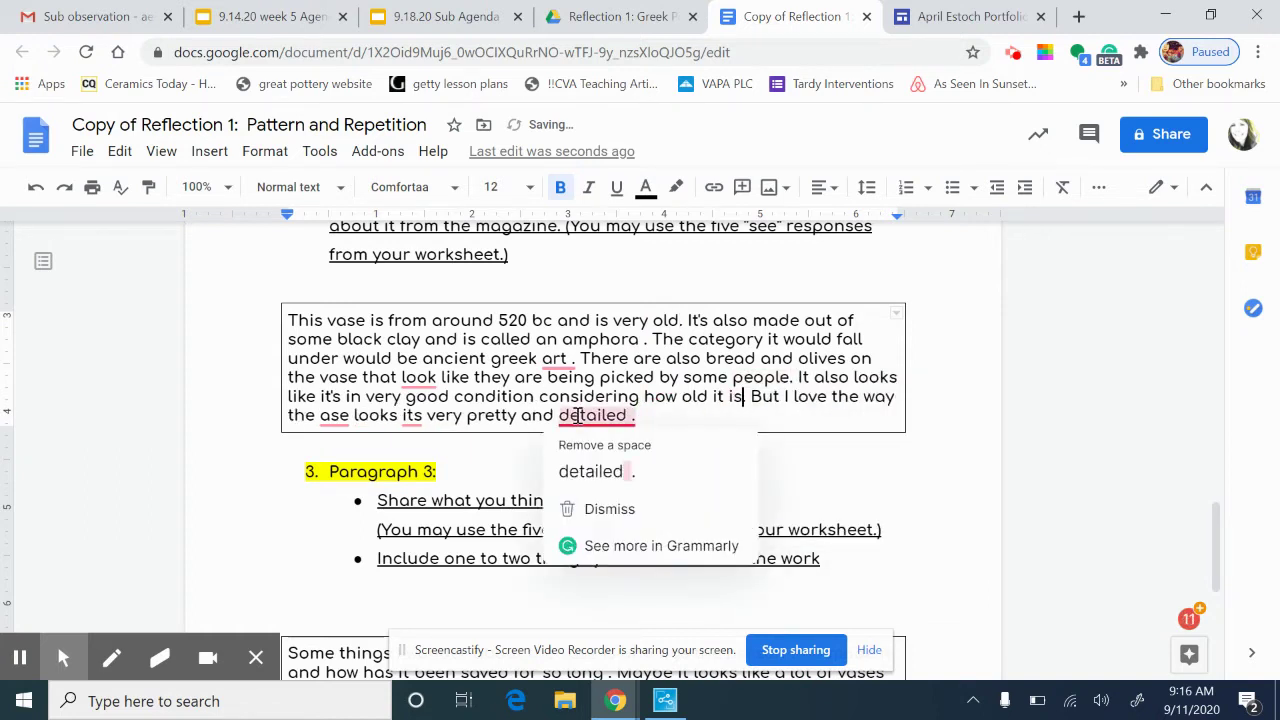
{"action": "left_click", "coordinate": [588, 471]}
{"action": "mouse_move", "coordinate": [556, 362]}
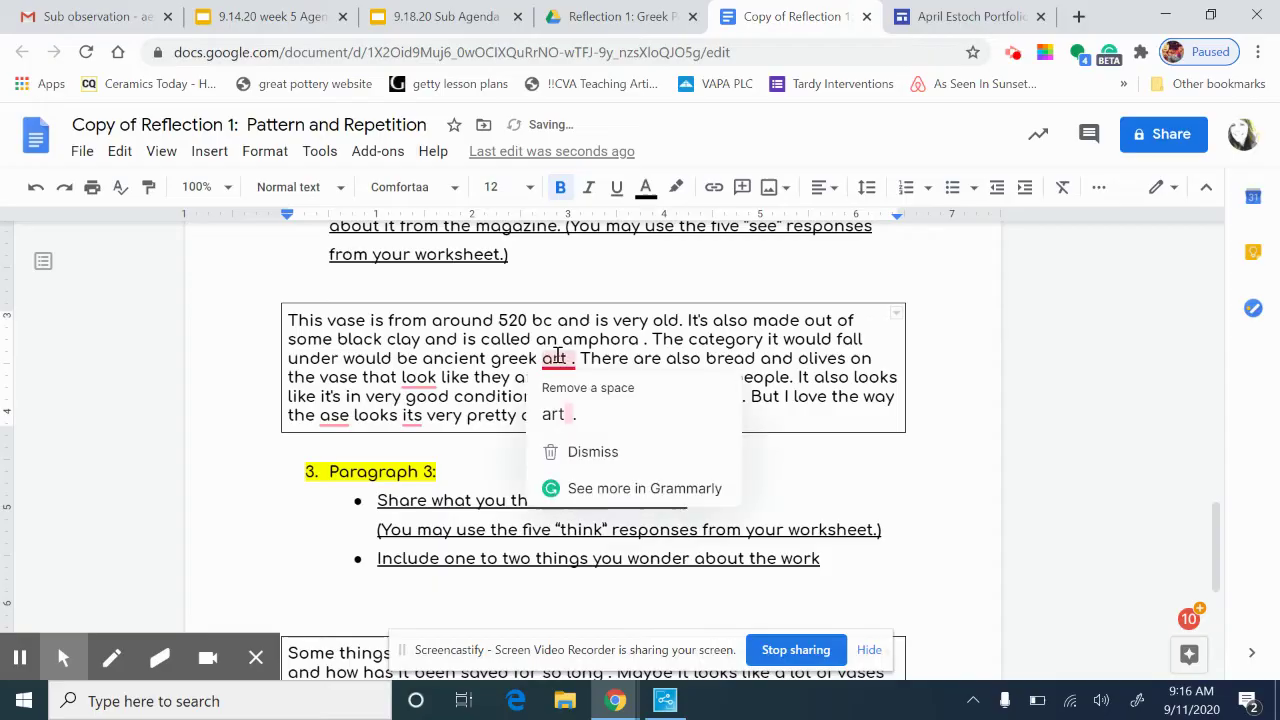
{"action": "left_click", "coordinate": [555, 420]}
Change "look" to "looks" and correct the misspelled "ase" to "vase" in the Paragraph 2 response
{"action": "mouse_move", "coordinate": [418, 380]}
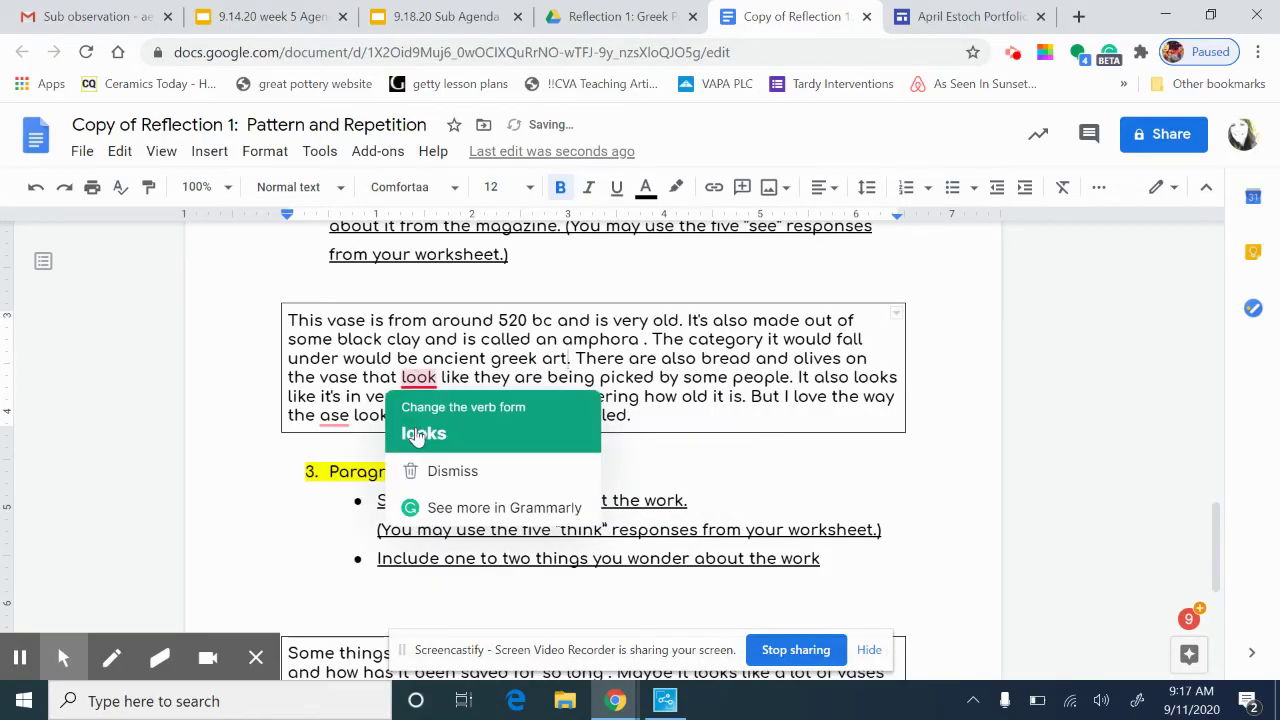
{"action": "left_click", "coordinate": [417, 434]}
{"action": "left_click", "coordinate": [406, 416]}
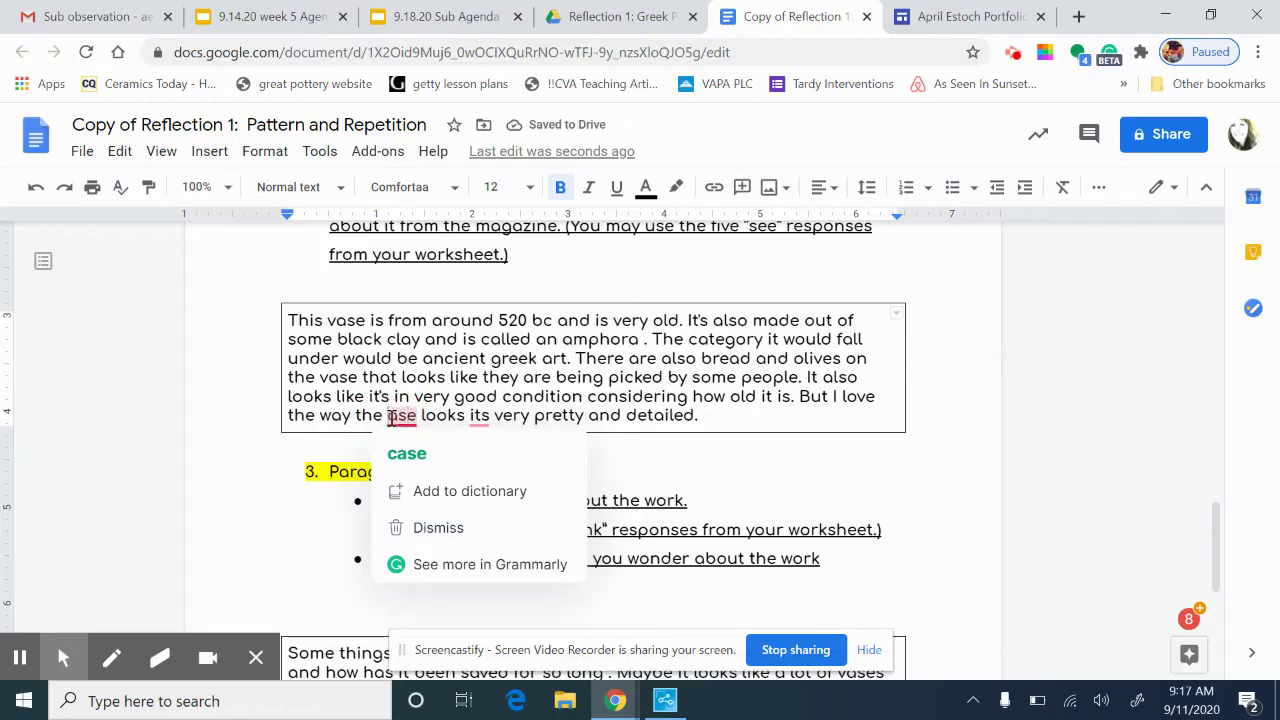
{"action": "left_click", "coordinate": [389, 416]}
{"action": "type", "text": "v"}
Delete the word "its" before "very pretty and detailed" in the last sentence of the Paragraph 2 response
{"action": "left_click", "coordinate": [483, 416]}
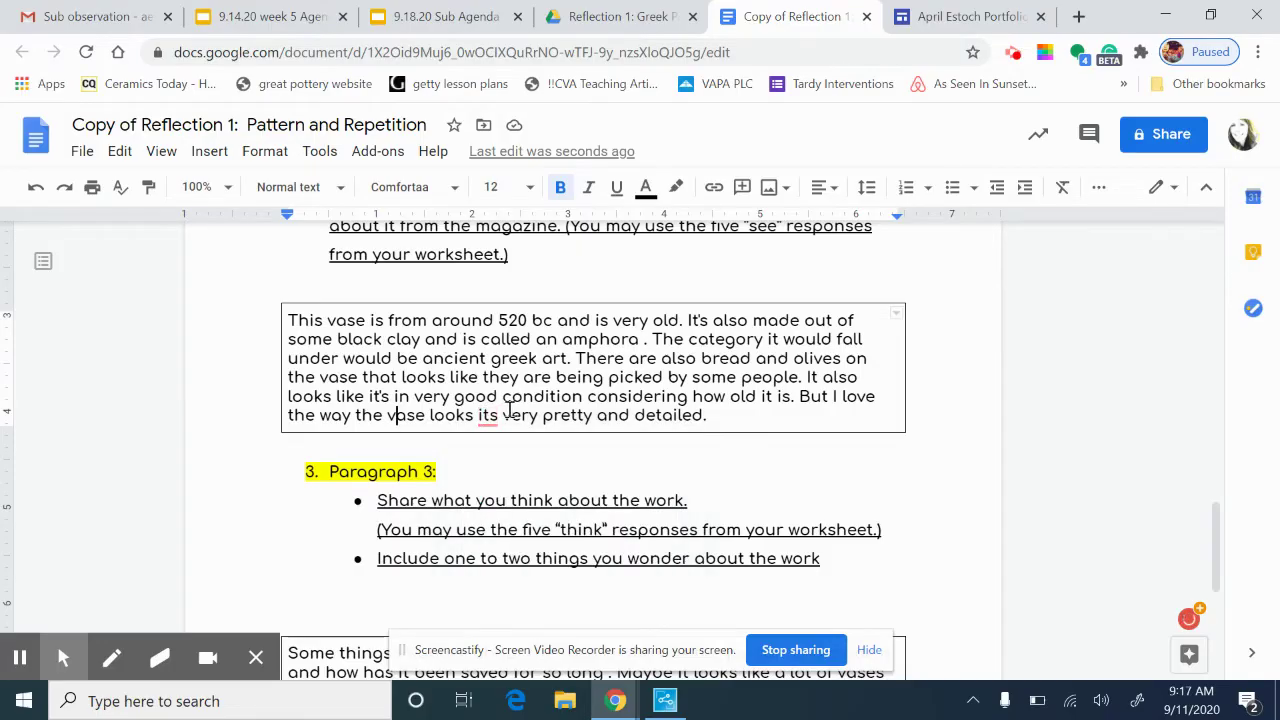
{"action": "left_click", "coordinate": [500, 415]}
{"action": "key", "text": "BackSpace"}
{"action": "key", "text": "BackSpace"}
{"action": "key", "text": "BackSpace"}
{"action": "key", "text": "BackSpace"}
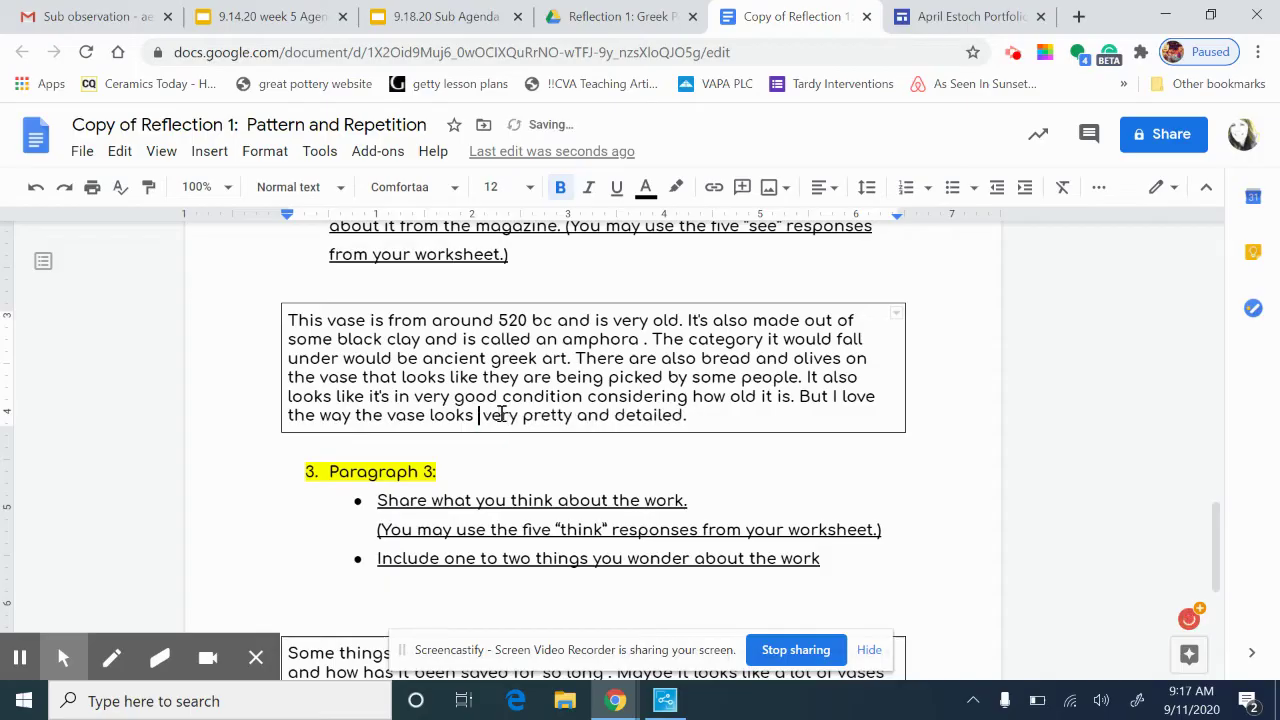
{"action": "scroll", "coordinate": [500, 432], "scroll_direction": "down", "scroll_amount": 4}
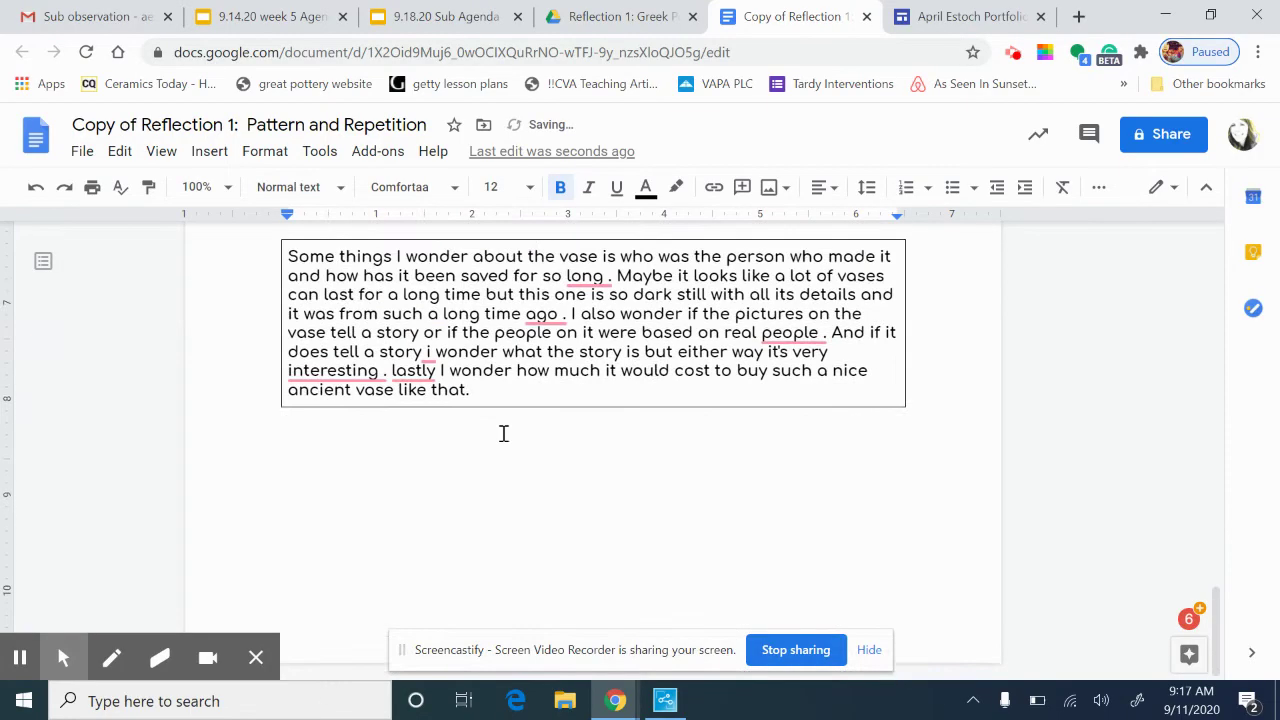
Remove the spaces before the periods after "so long", "long time ago" and "real people" in the final response
{"action": "left_click", "coordinate": [586, 277]}
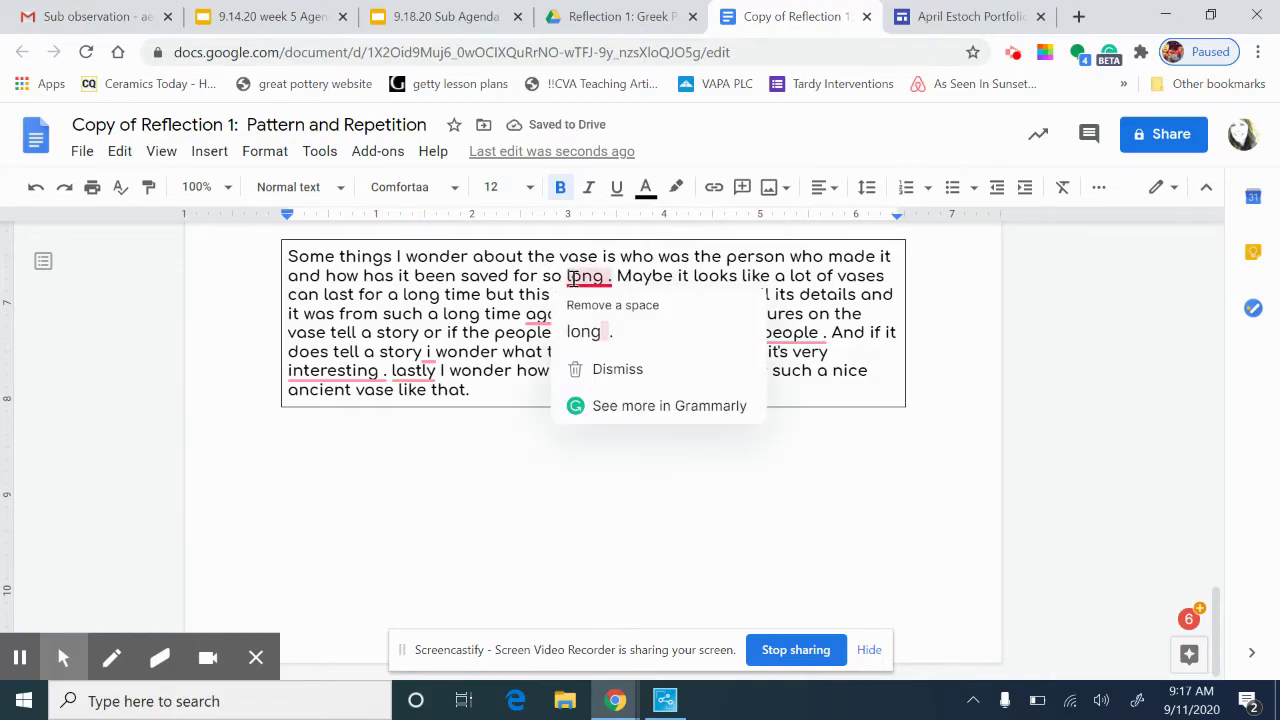
{"action": "left_click", "coordinate": [580, 333]}
{"action": "left_click", "coordinate": [557, 316]}
{"action": "left_click", "coordinate": [540, 370]}
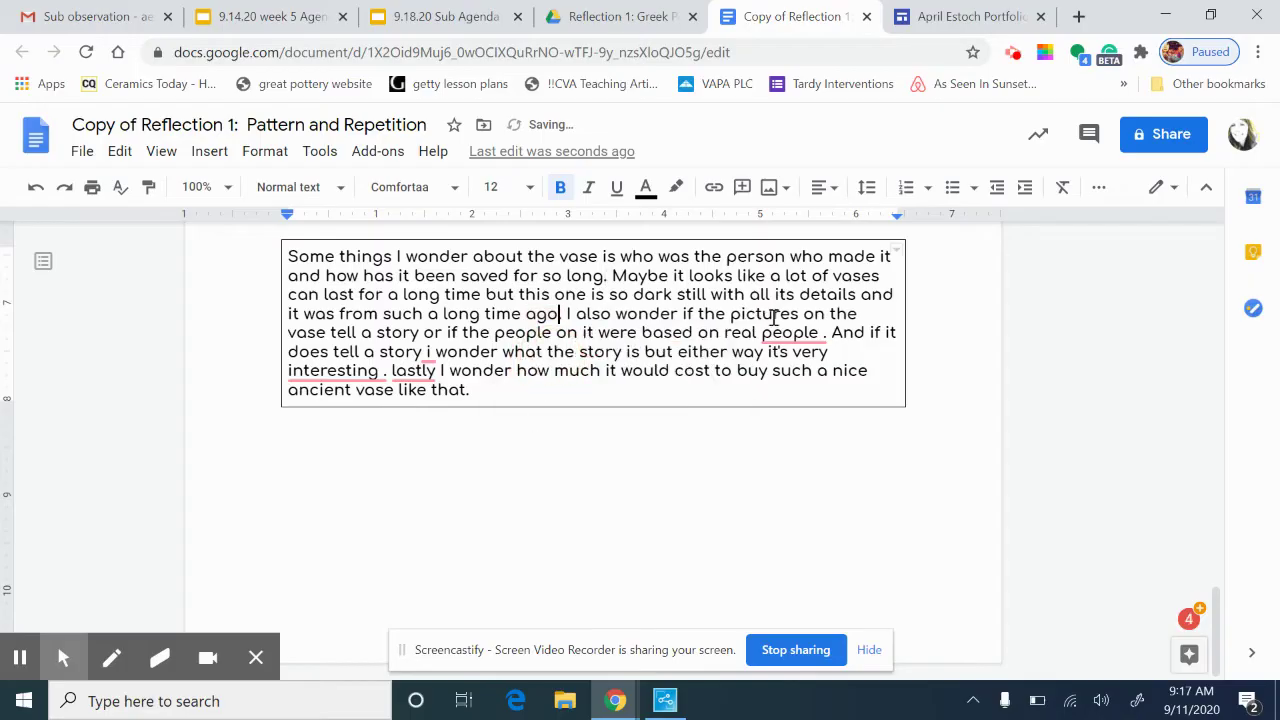
{"action": "left_click", "coordinate": [784, 334]}
{"action": "left_click", "coordinate": [783, 388]}
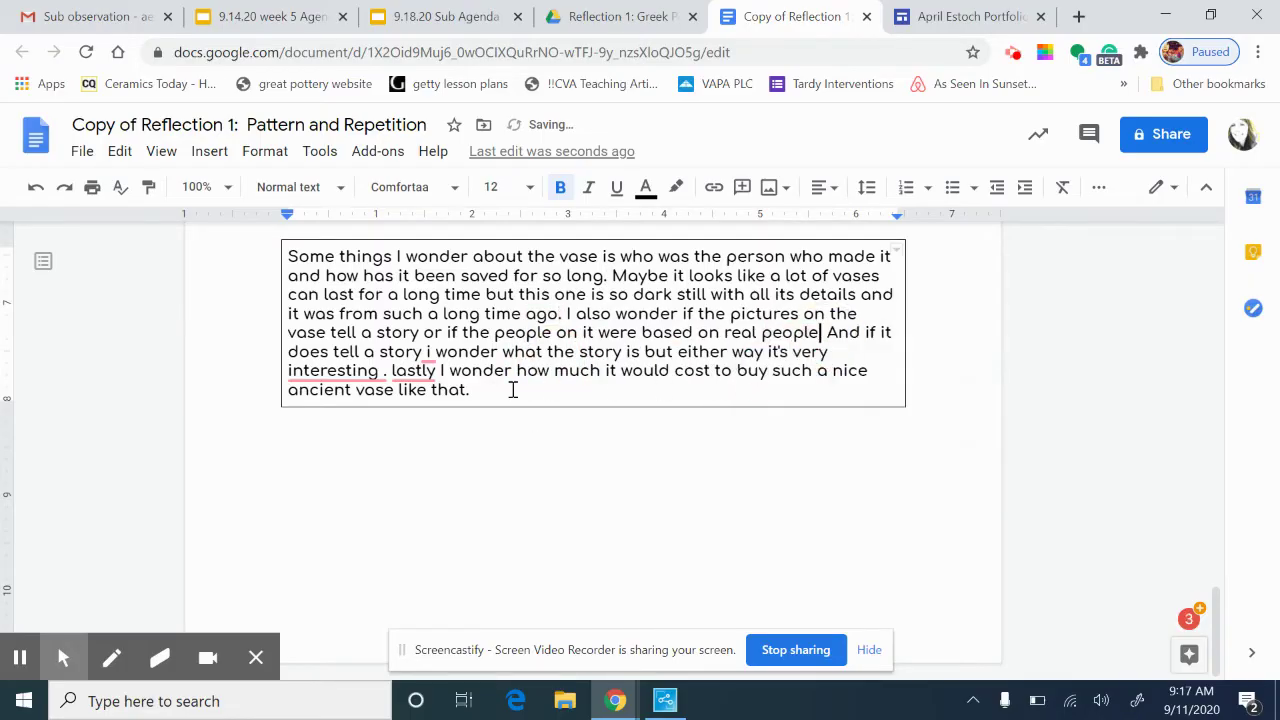
Capitalize the "i" before "wonder what the story is" and remove the space before the period after "interesting" in the final response
{"action": "left_click", "coordinate": [433, 353]}
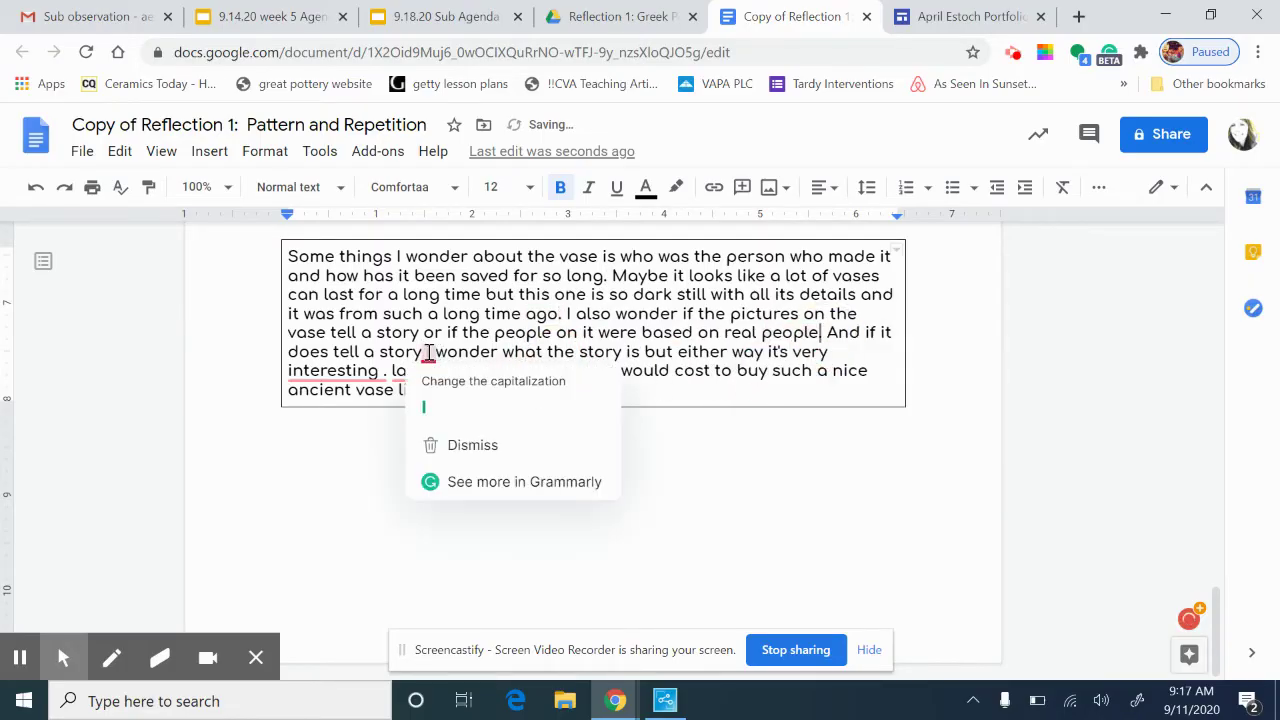
{"action": "left_click", "coordinate": [430, 406]}
{"action": "left_click", "coordinate": [343, 371]}
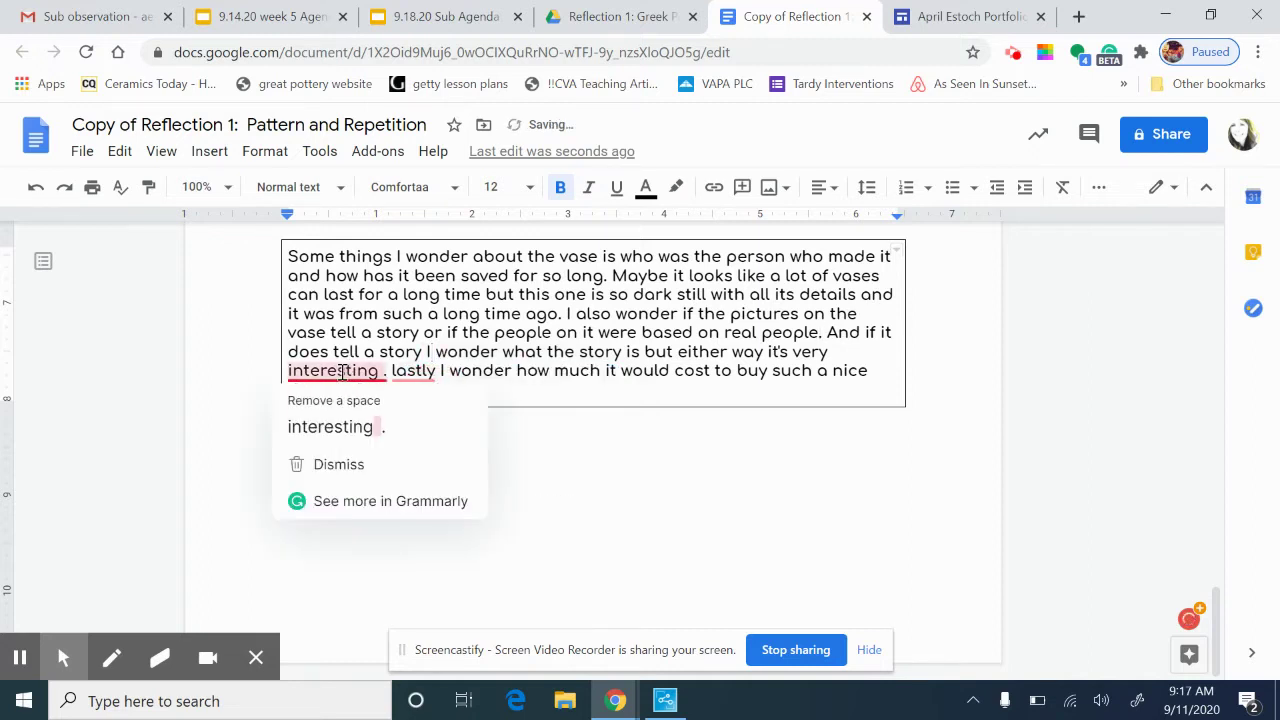
{"action": "left_click", "coordinate": [333, 426]}
Add a comma after "lastly" and capitalize the word to "Lastly" in the final response
{"action": "left_click", "coordinate": [409, 372]}
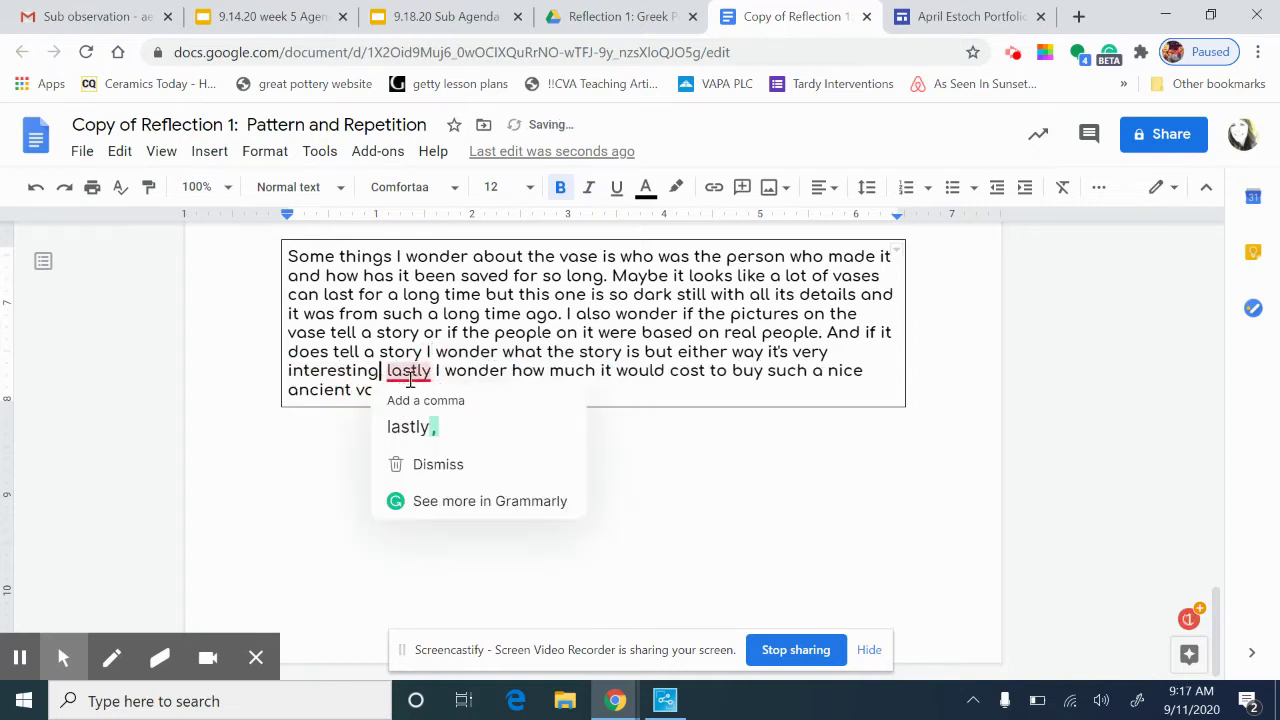
{"action": "left_click", "coordinate": [409, 427]}
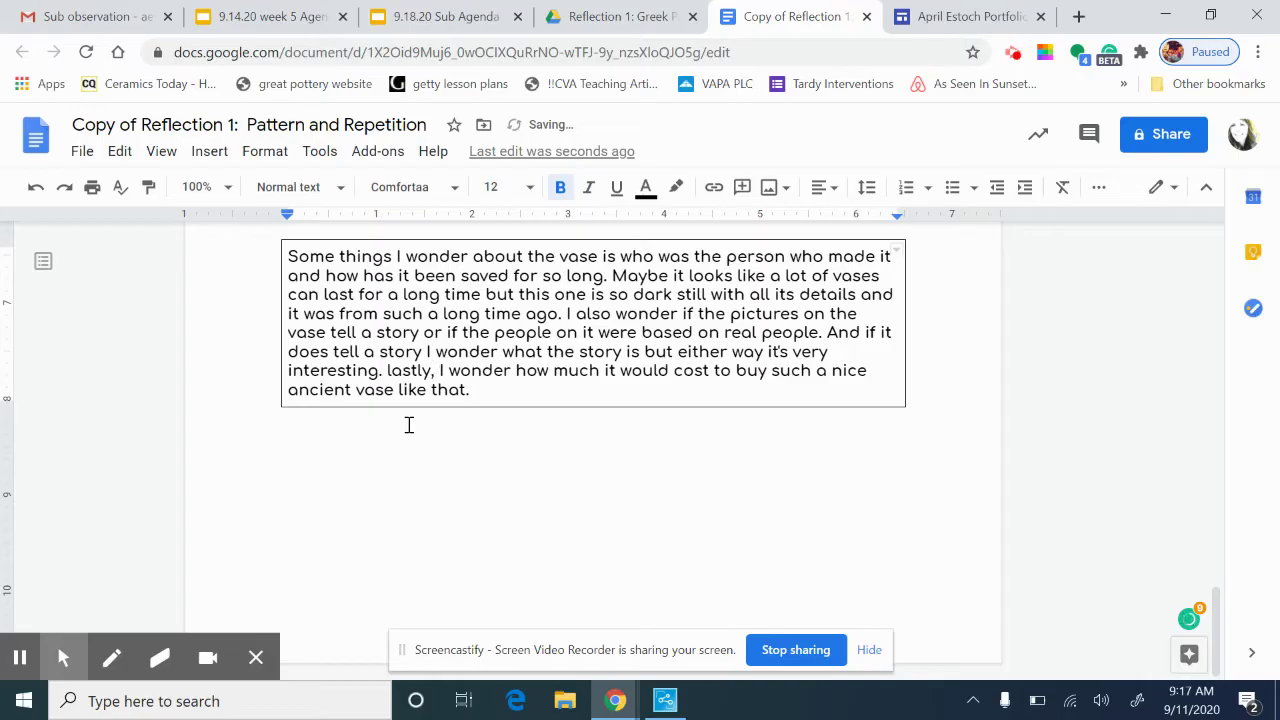
{"action": "left_click", "coordinate": [391, 370]}
{"action": "key", "text": "BackSpace"}
{"action": "type", "text": "L"}
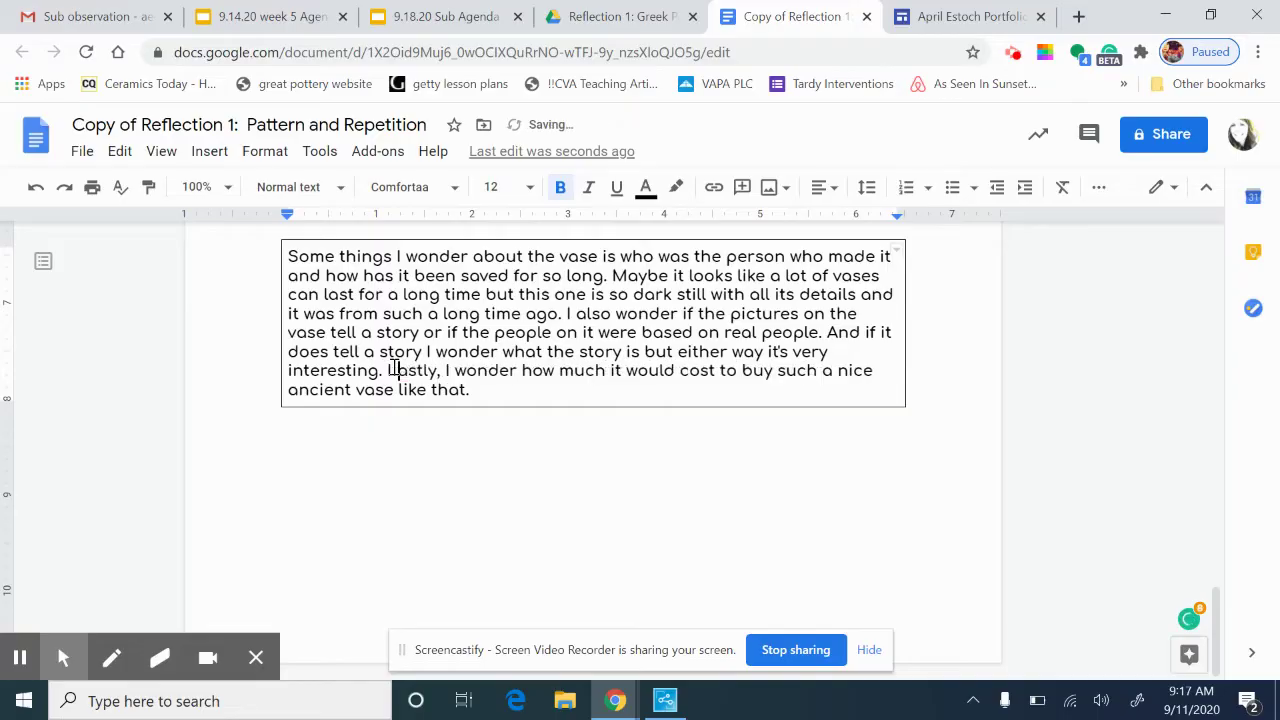
{"action": "left_click", "coordinate": [455, 417]}
Review the corrected document, including the credit line details and the Greek vase image near its beginning
{"action": "scroll", "coordinate": [455, 417], "scroll_direction": "up", "scroll_amount": 10}
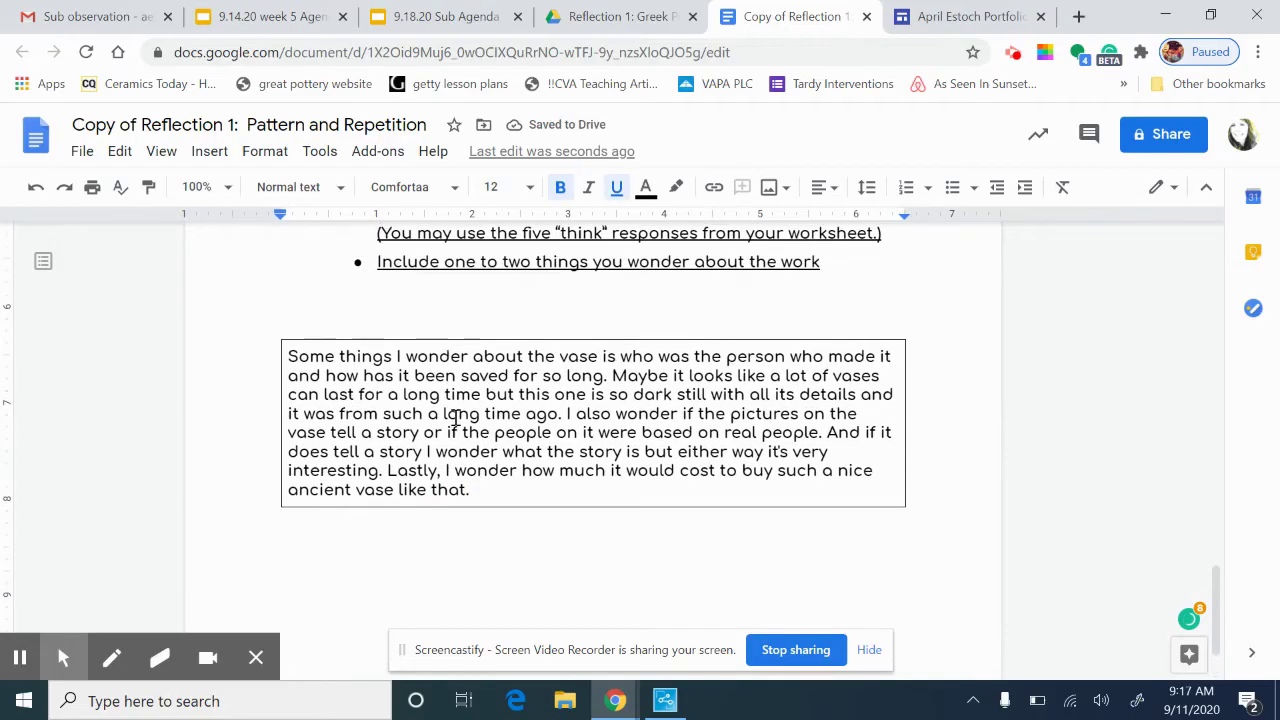
{"action": "scroll", "coordinate": [455, 417], "scroll_direction": "up", "scroll_amount": 8}
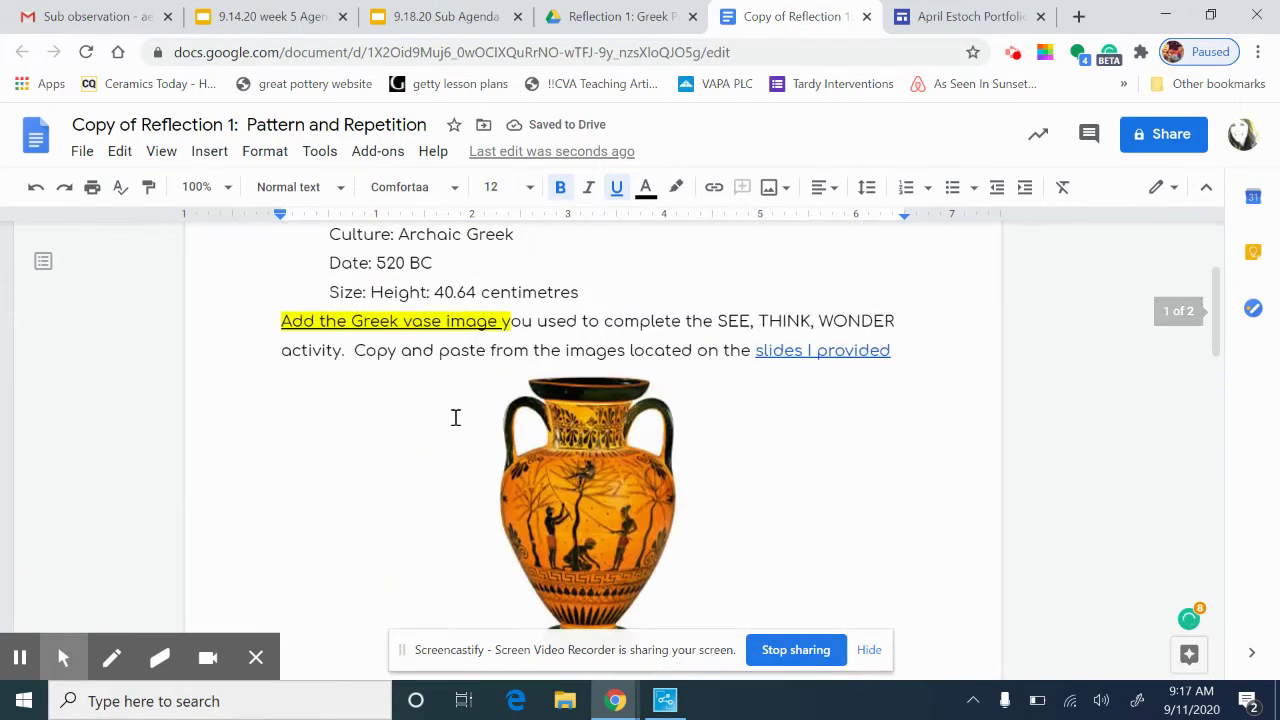
{"action": "scroll", "coordinate": [458, 417], "scroll_direction": "down", "scroll_amount": 3}
{"action": "scroll", "coordinate": [460, 418], "scroll_direction": "up", "scroll_amount": 3}
{"action": "scroll", "coordinate": [460, 418], "scroll_direction": "up", "scroll_amount": 1}
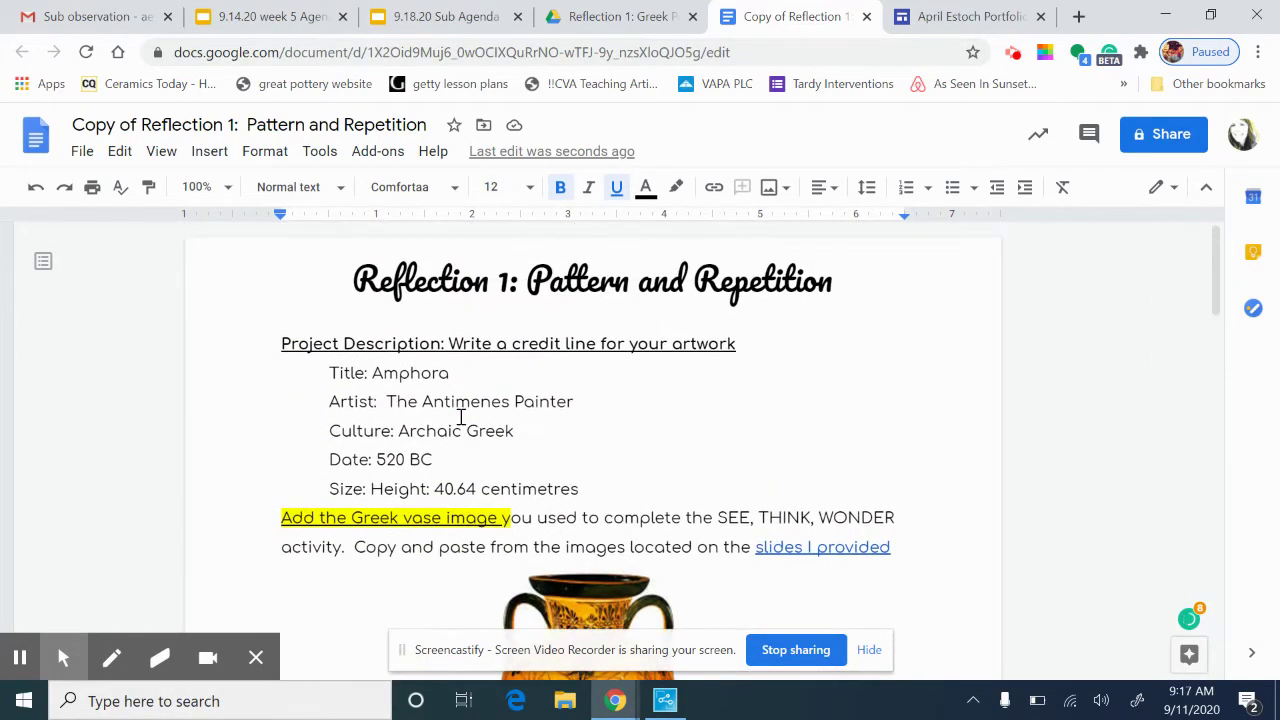
{"action": "scroll", "coordinate": [460, 418], "scroll_direction": "down", "scroll_amount": 2}
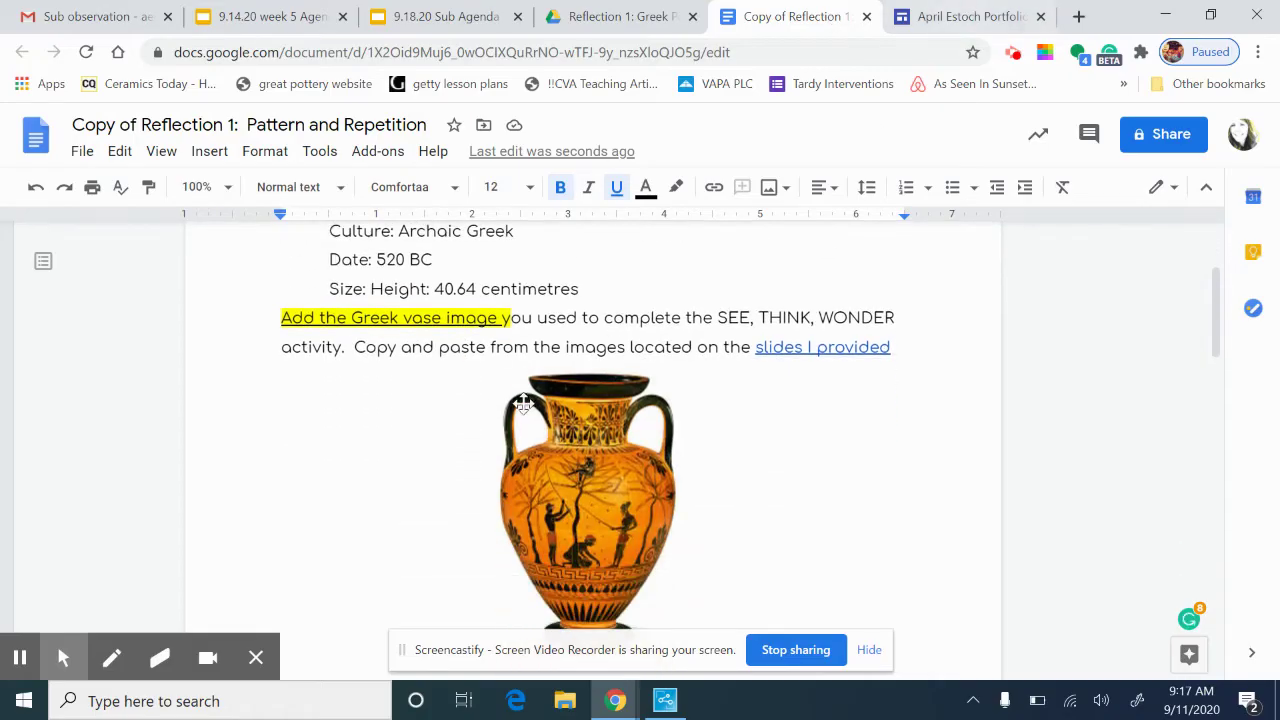
{"action": "scroll", "coordinate": [705, 457], "scroll_direction": "up", "scroll_amount": 2}
Check the portfolio's empty Reflection 1 image placeholder and copy the Greek vase image from the Reflection 1 document
{"action": "left_click", "coordinate": [967, 14]}
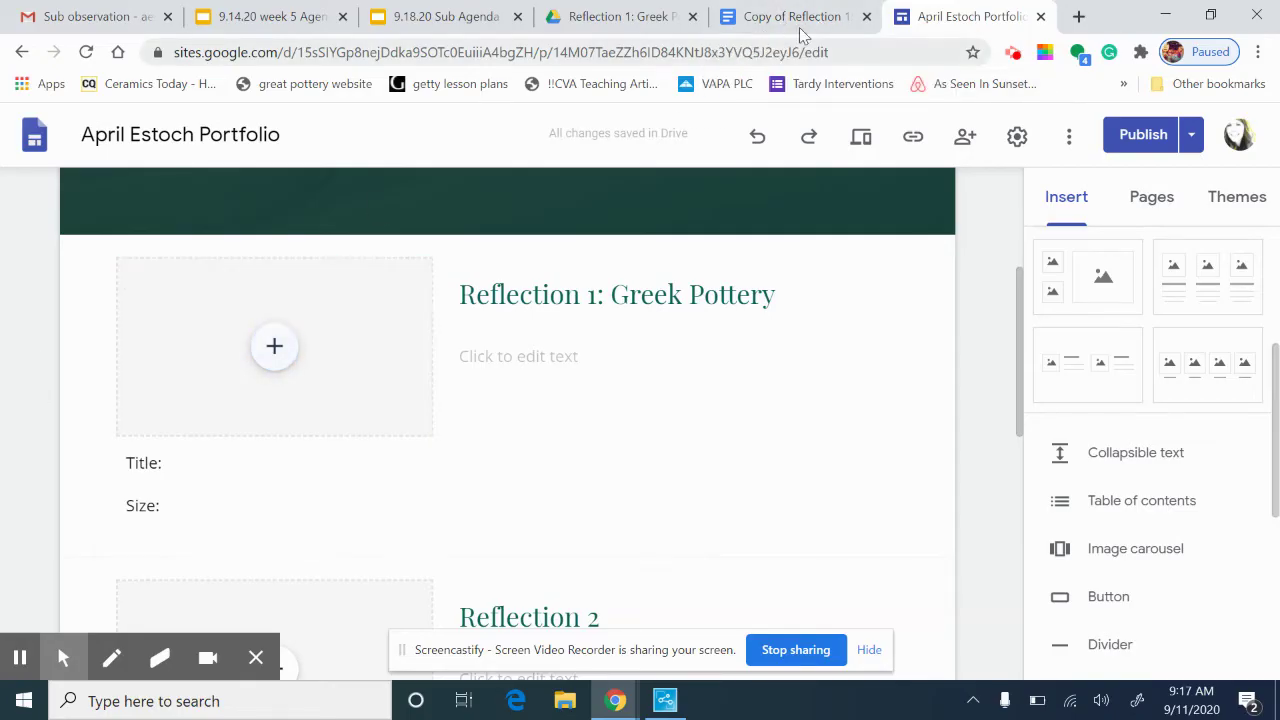
{"action": "left_click", "coordinate": [268, 350]}
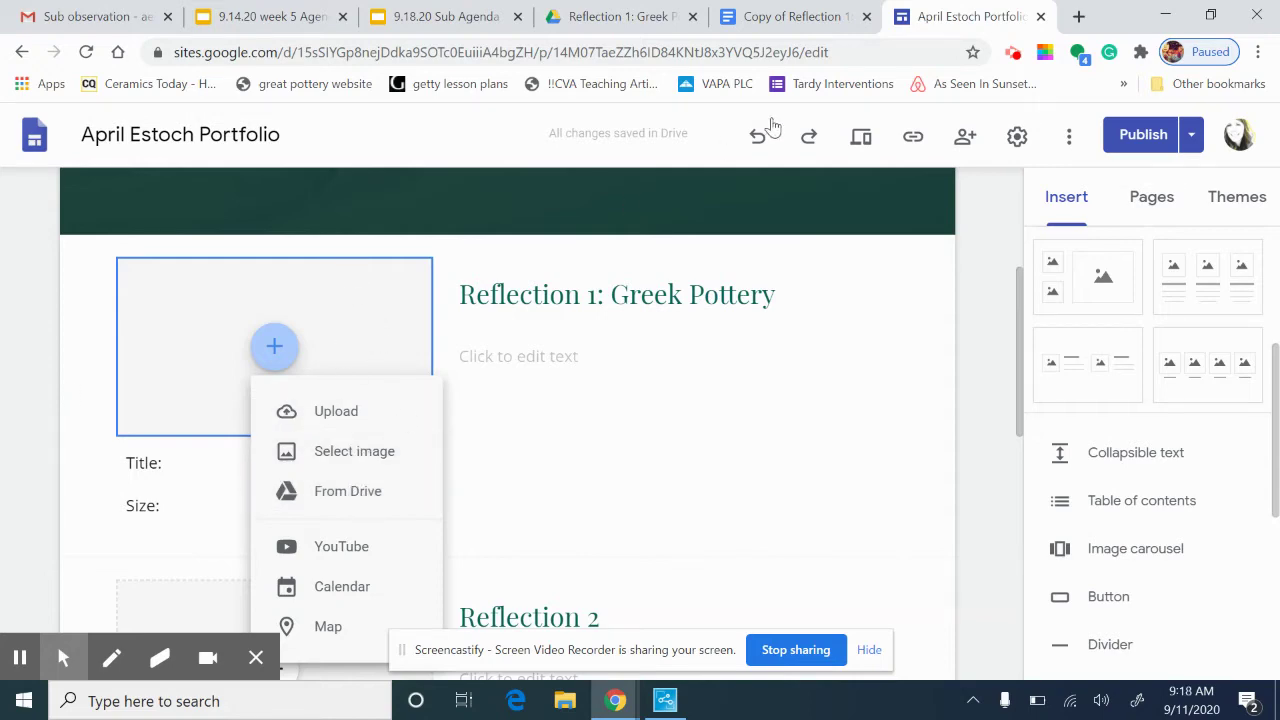
{"action": "left_click", "coordinate": [798, 22]}
{"action": "scroll", "coordinate": [596, 451], "scroll_direction": "down", "scroll_amount": 3}
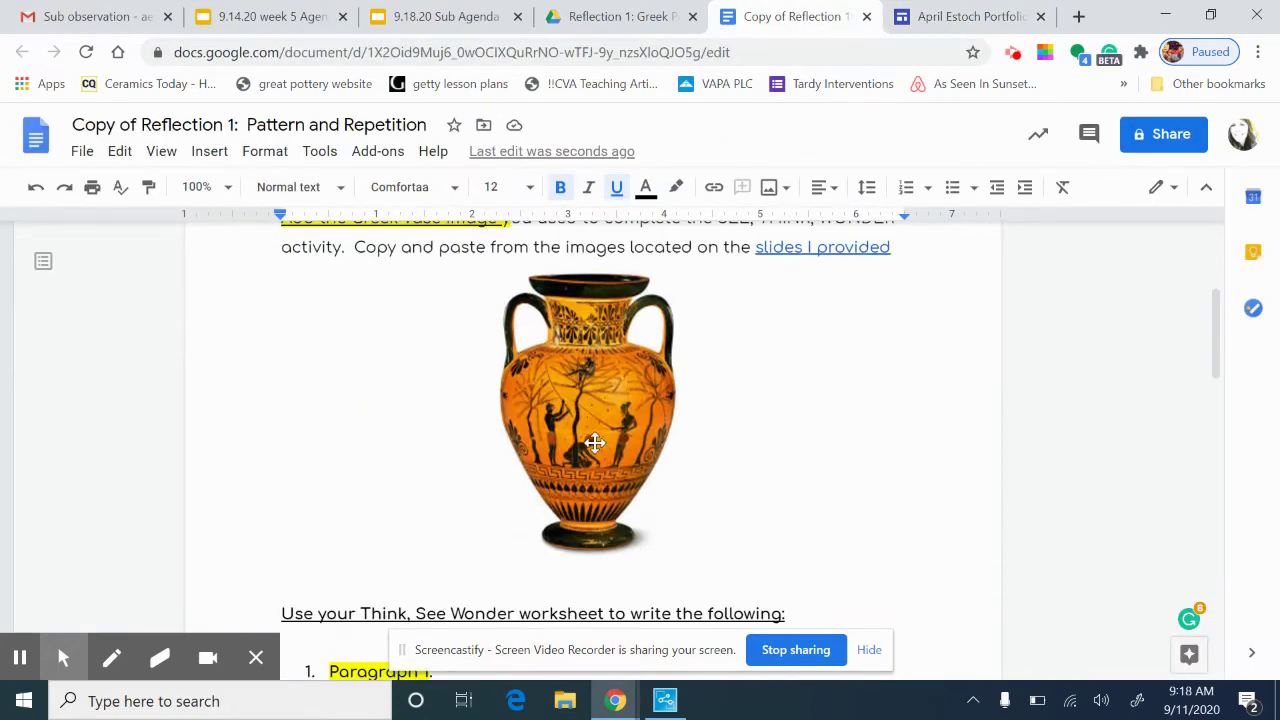
{"action": "right_click", "coordinate": [594, 380]}
{"action": "left_click", "coordinate": [548, 400]}
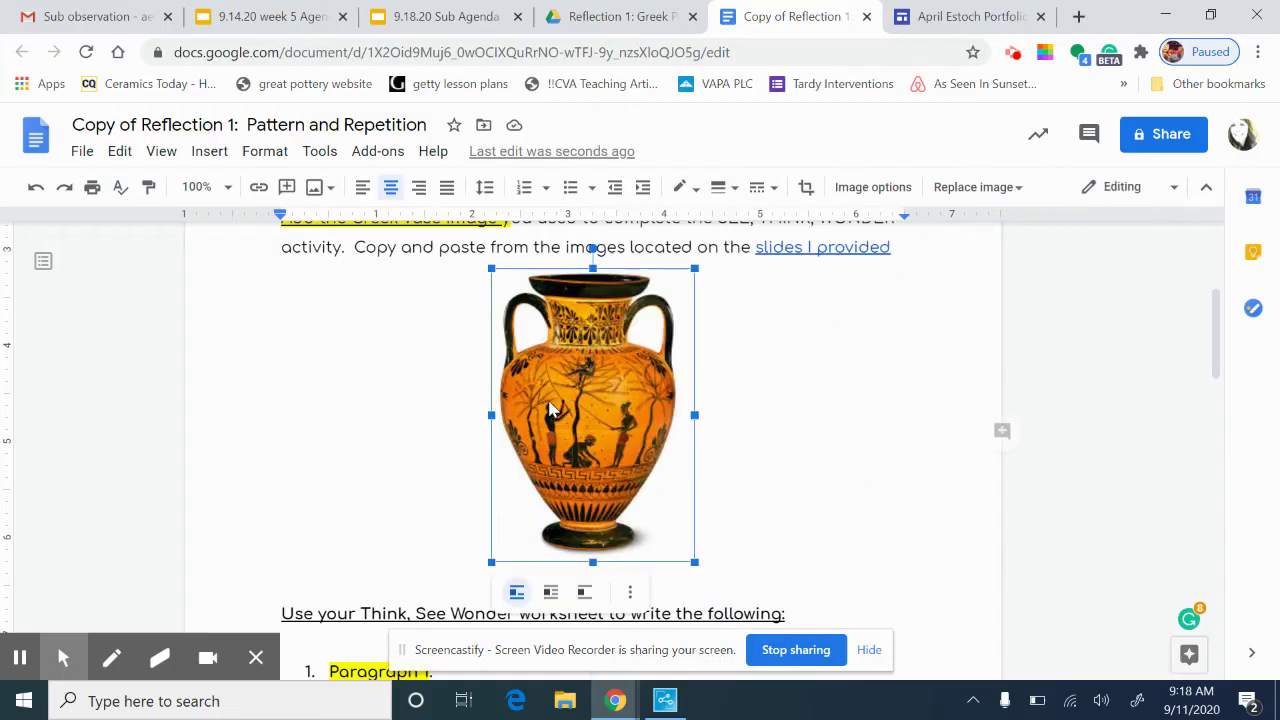
{"action": "right_click", "coordinate": [550, 408]}
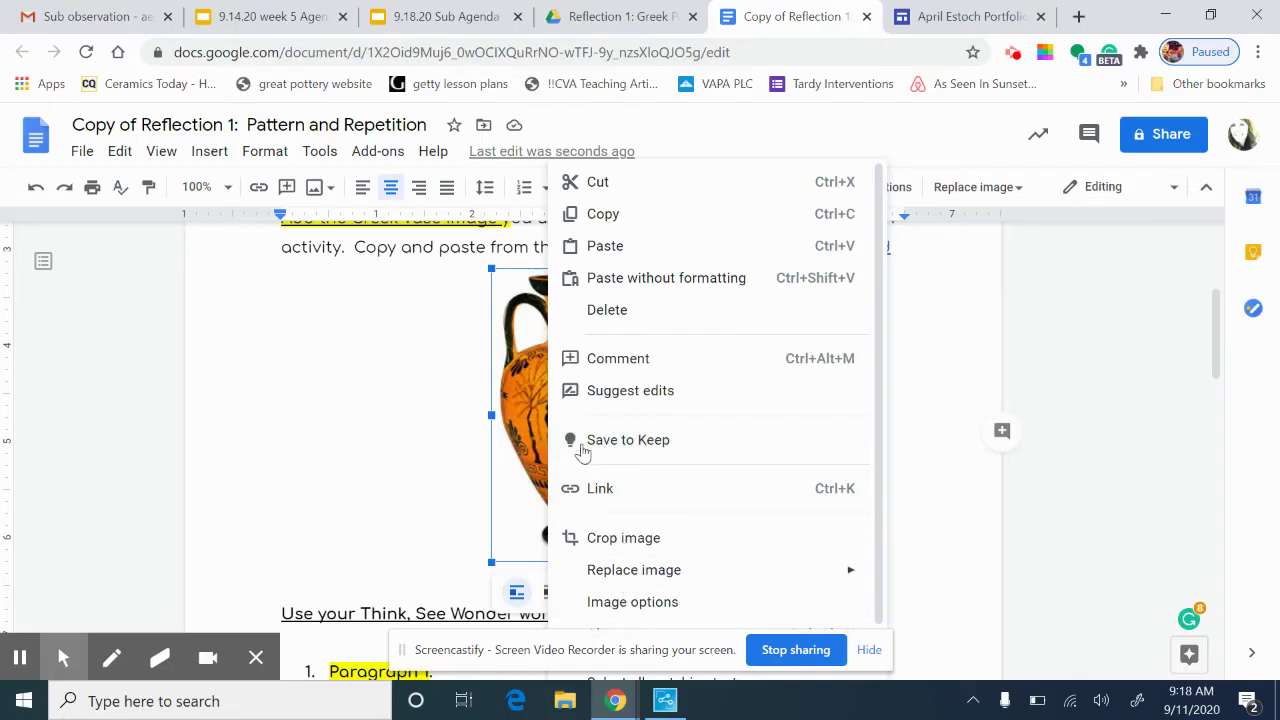
{"action": "left_click", "coordinate": [603, 214]}
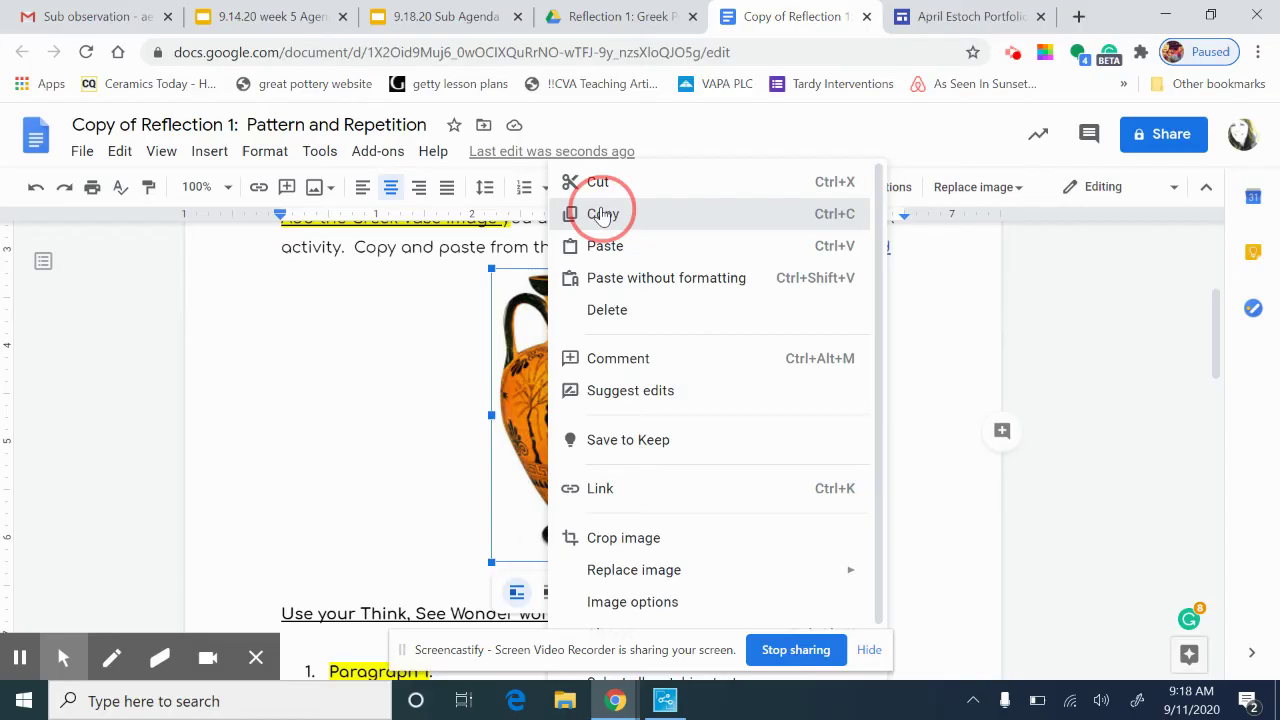
Paste the vase image into the Google Sites portfolio and move it above the Title and Size text of Reflection 1: Greek Pottery
{"action": "left_click", "coordinate": [945, 18]}
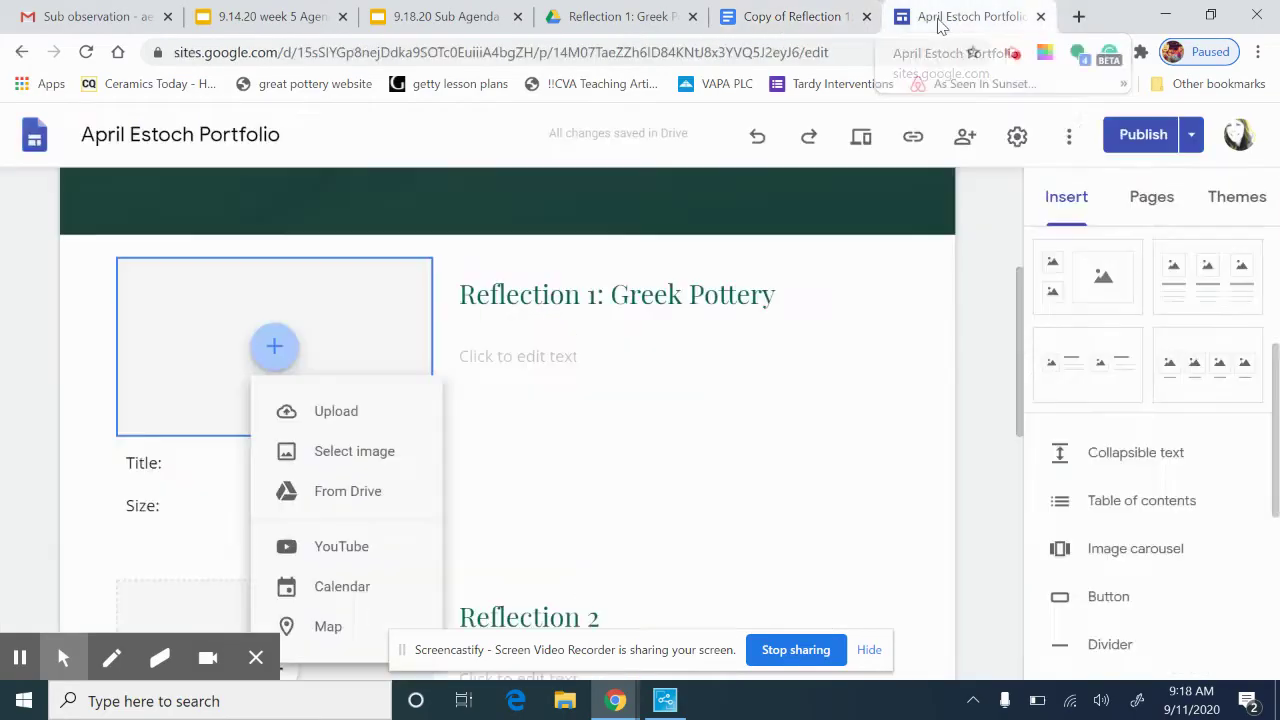
{"action": "left_click", "coordinate": [240, 256]}
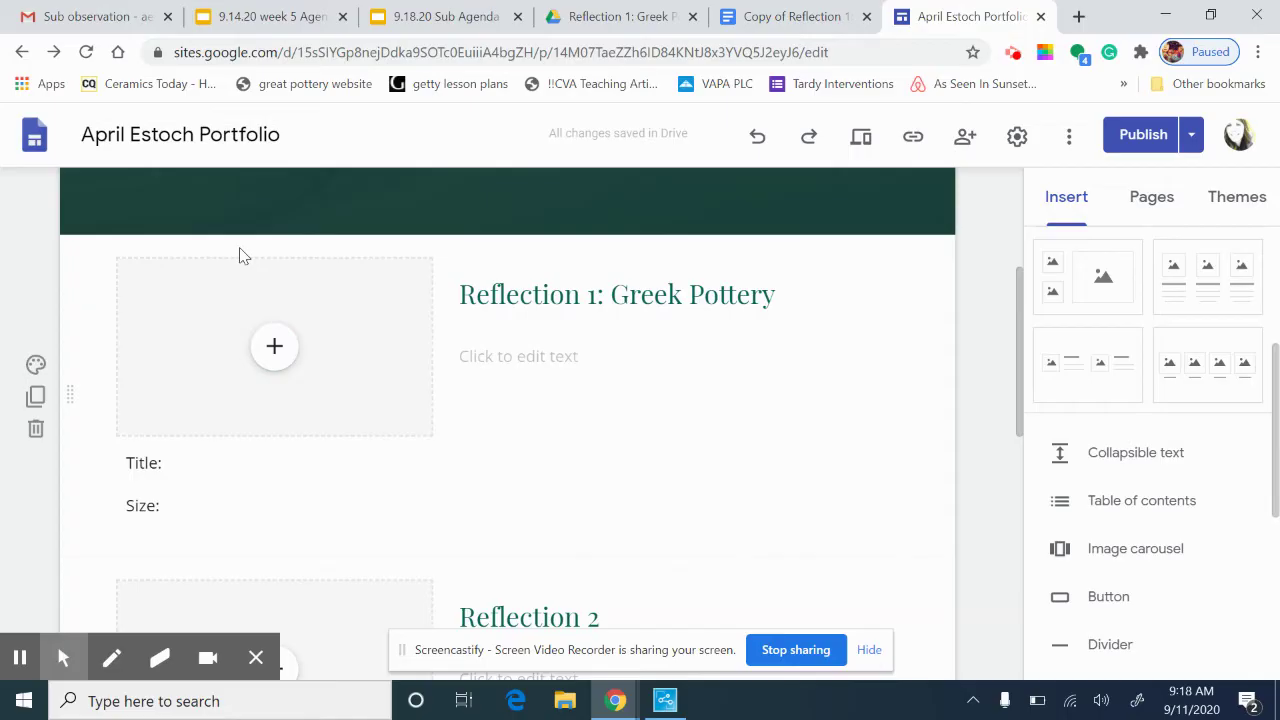
{"action": "key", "text": "ctrl+v"}
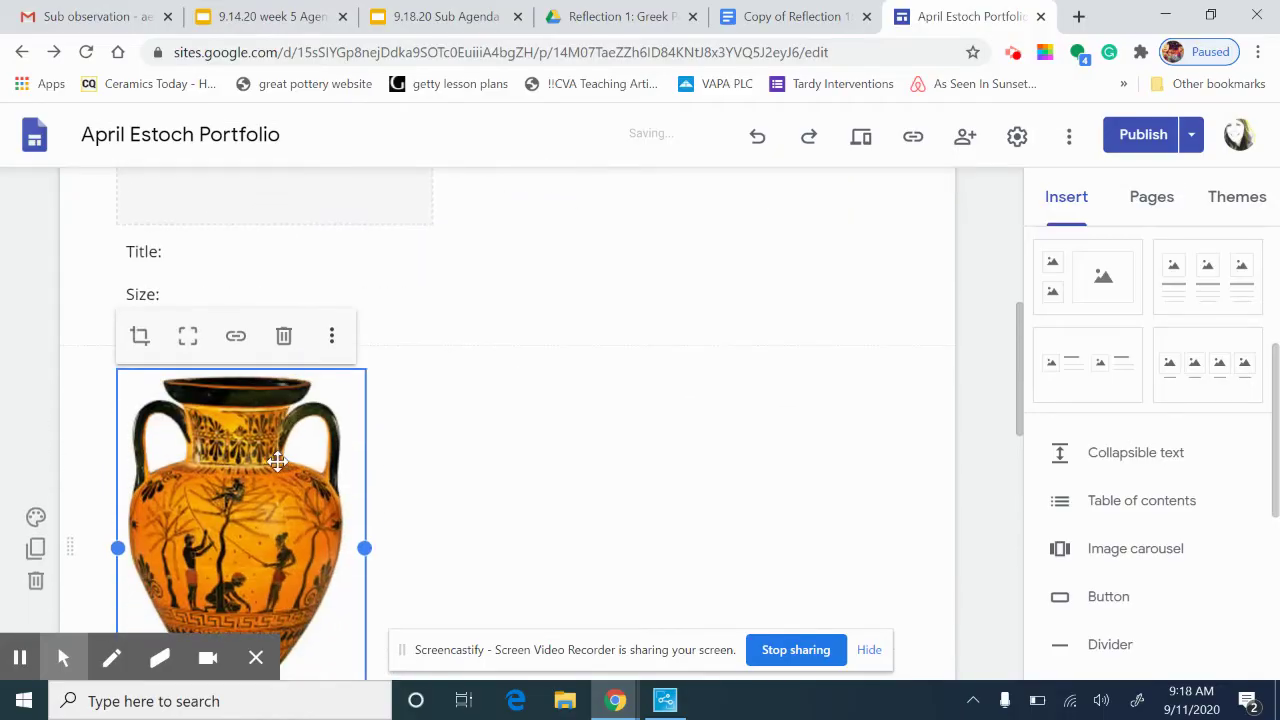
{"action": "left_click_drag", "start_coordinate": [252, 452], "coordinate": [258, 238]}
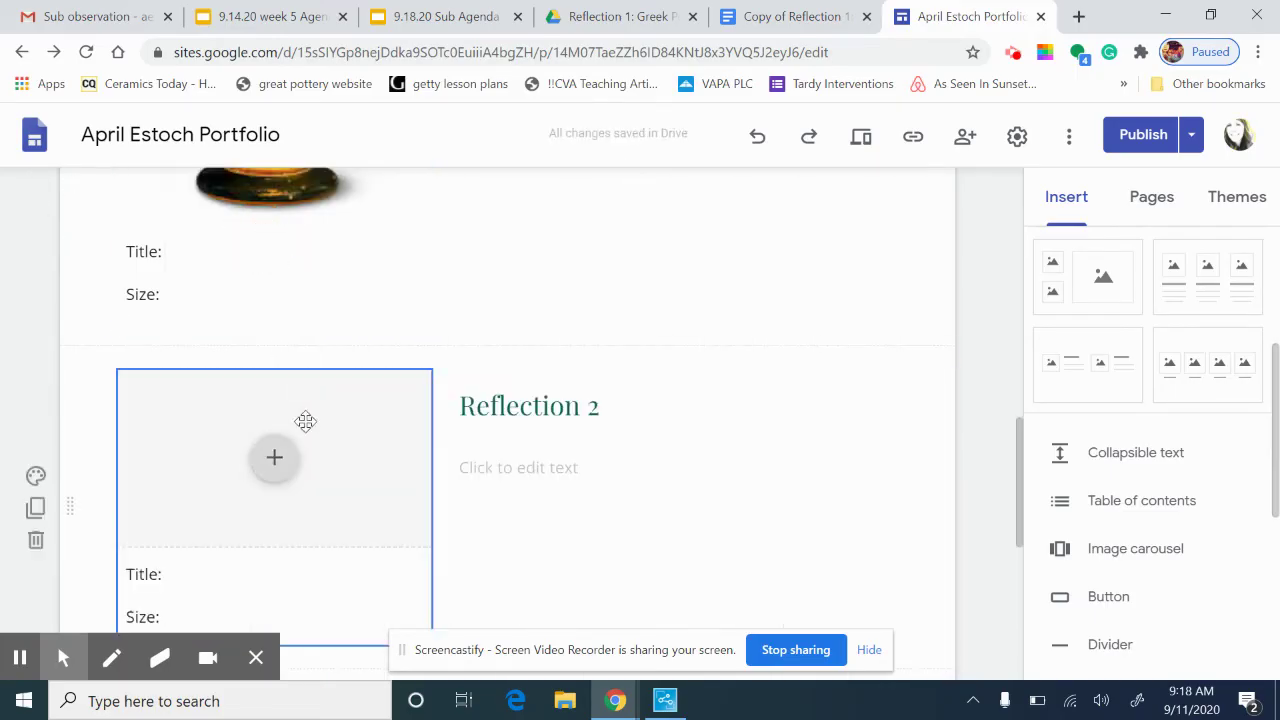
{"action": "scroll", "coordinate": [312, 428], "scroll_direction": "up", "scroll_amount": 5}
{"action": "scroll", "coordinate": [274, 363], "scroll_direction": "down", "scroll_amount": 3}
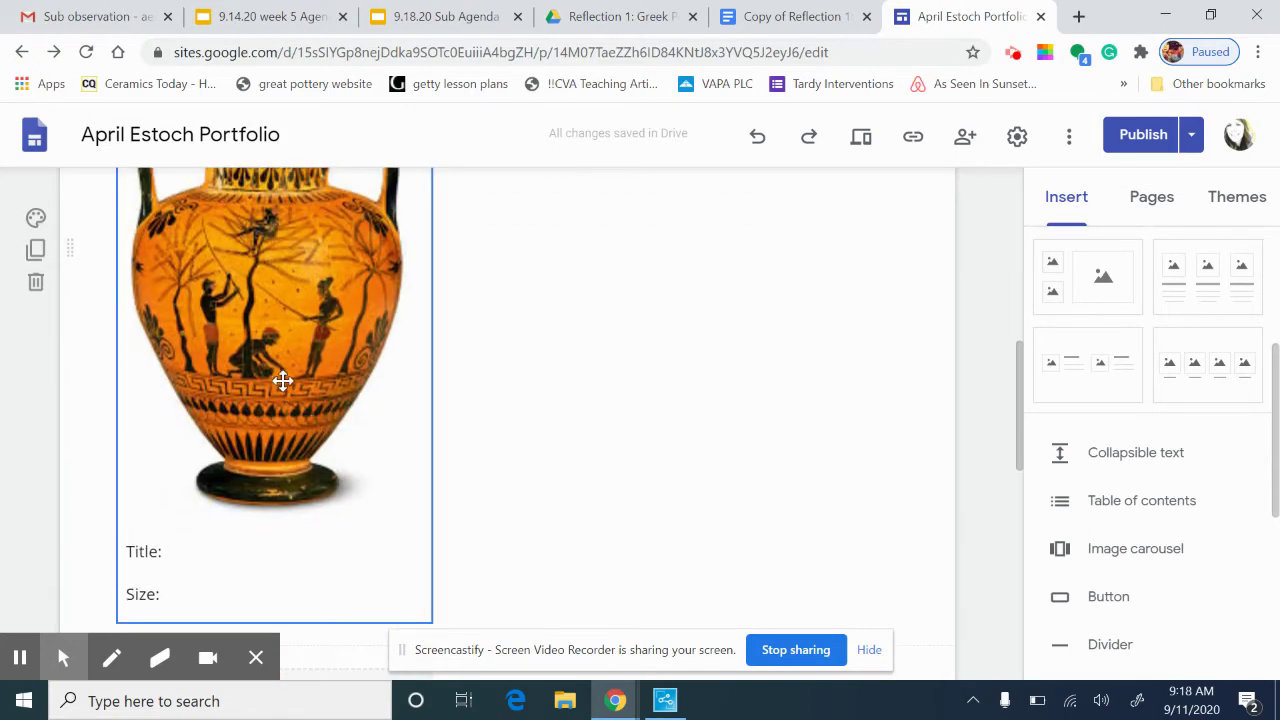
Try to rearrange the vase image and the empty placeholder in the Reflection 1 section, and undo the last change
{"action": "left_click", "coordinate": [272, 354]}
{"action": "left_click", "coordinate": [272, 354]}
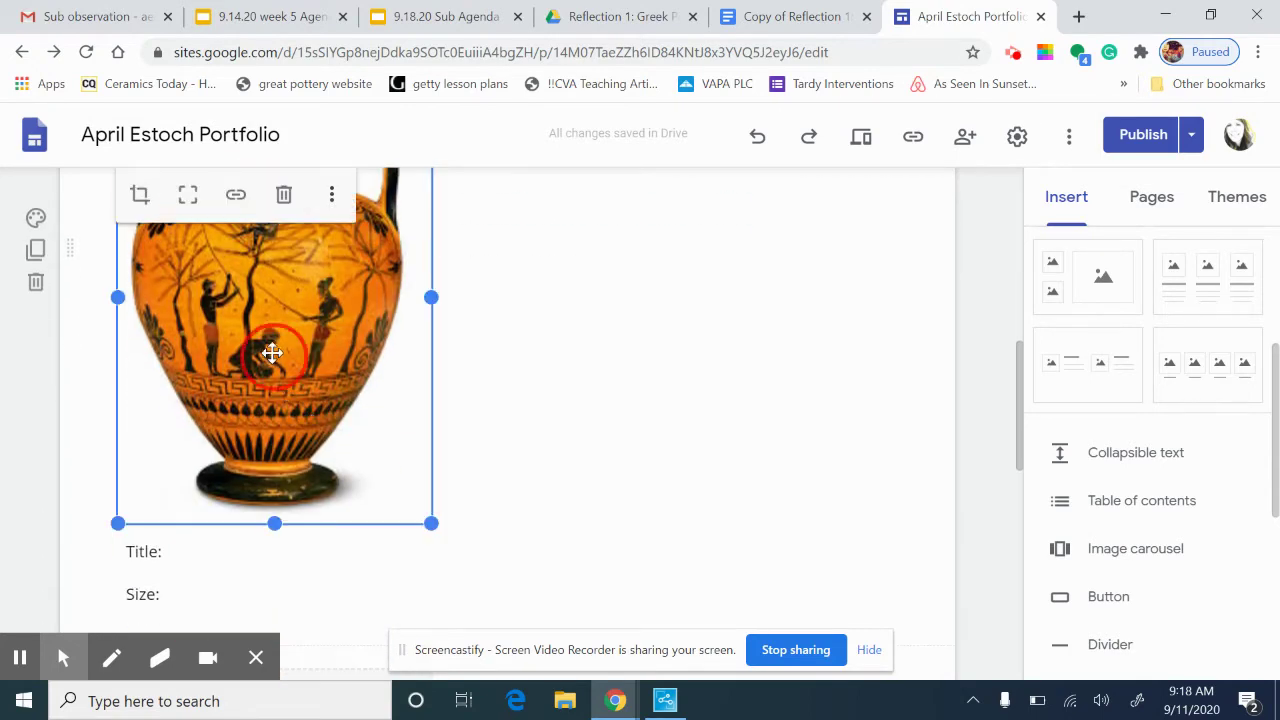
{"action": "left_click_drag", "start_coordinate": [272, 354], "coordinate": [216, 531]}
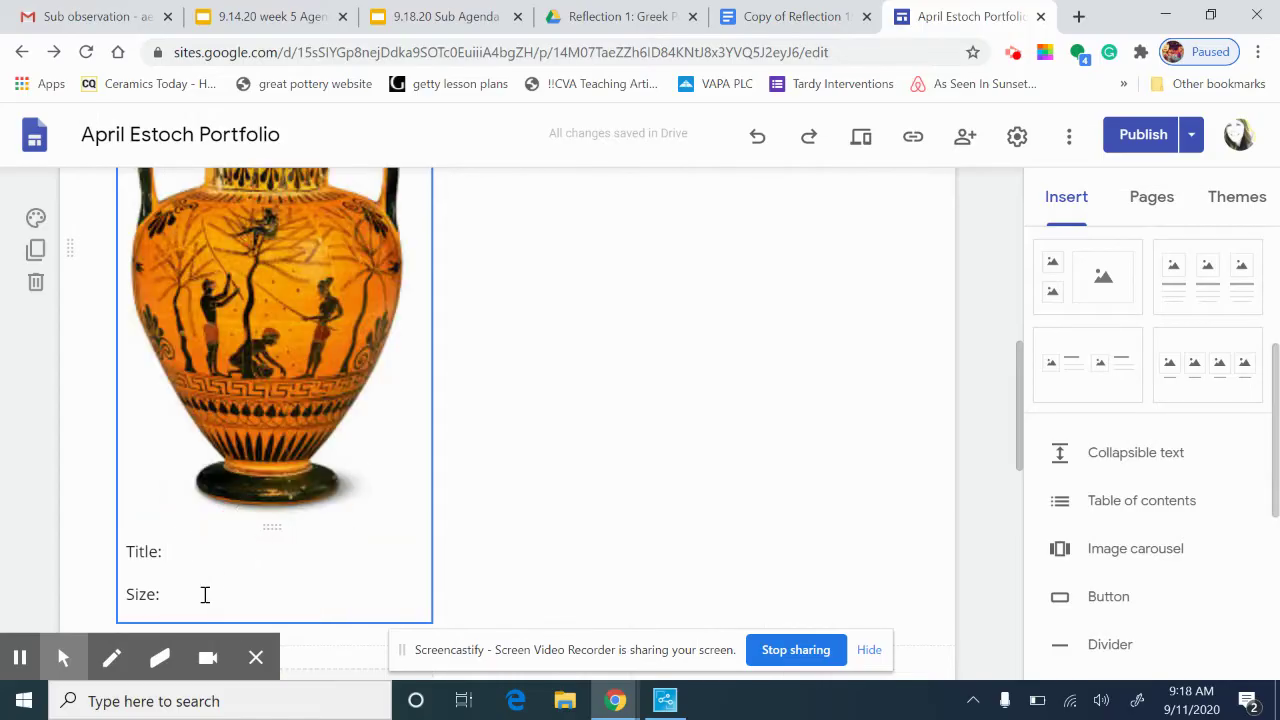
{"action": "scroll", "coordinate": [540, 543], "scroll_direction": "up", "scroll_amount": 5}
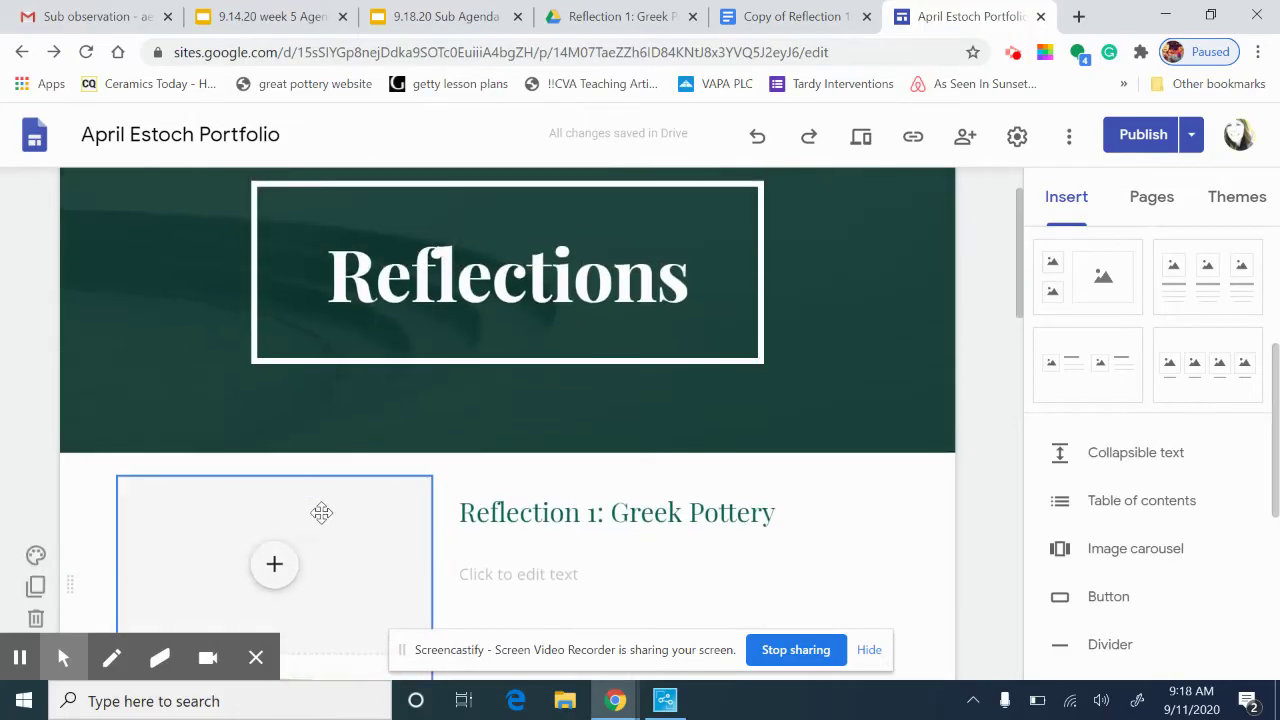
{"action": "left_click_drag", "start_coordinate": [327, 517], "coordinate": [137, 443]}
{"action": "scroll", "coordinate": [320, 551], "scroll_direction": "down", "scroll_amount": 5}
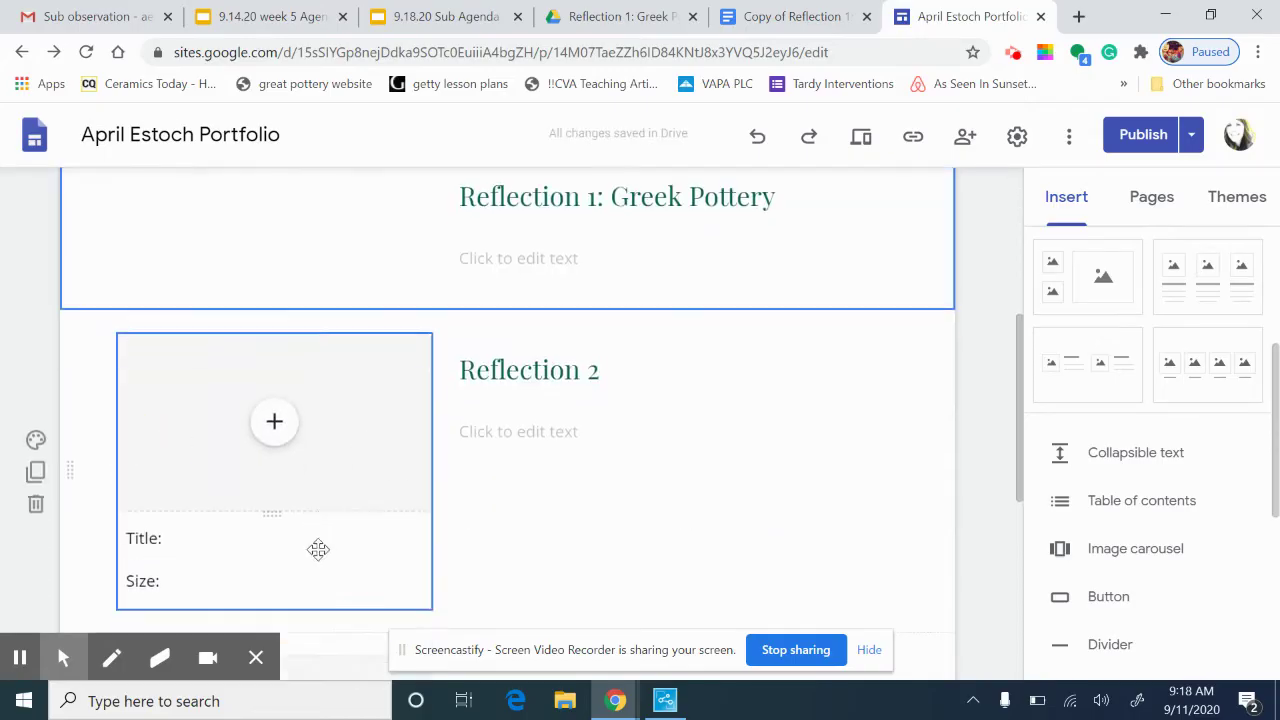
{"action": "scroll", "coordinate": [320, 551], "scroll_direction": "up", "scroll_amount": 6}
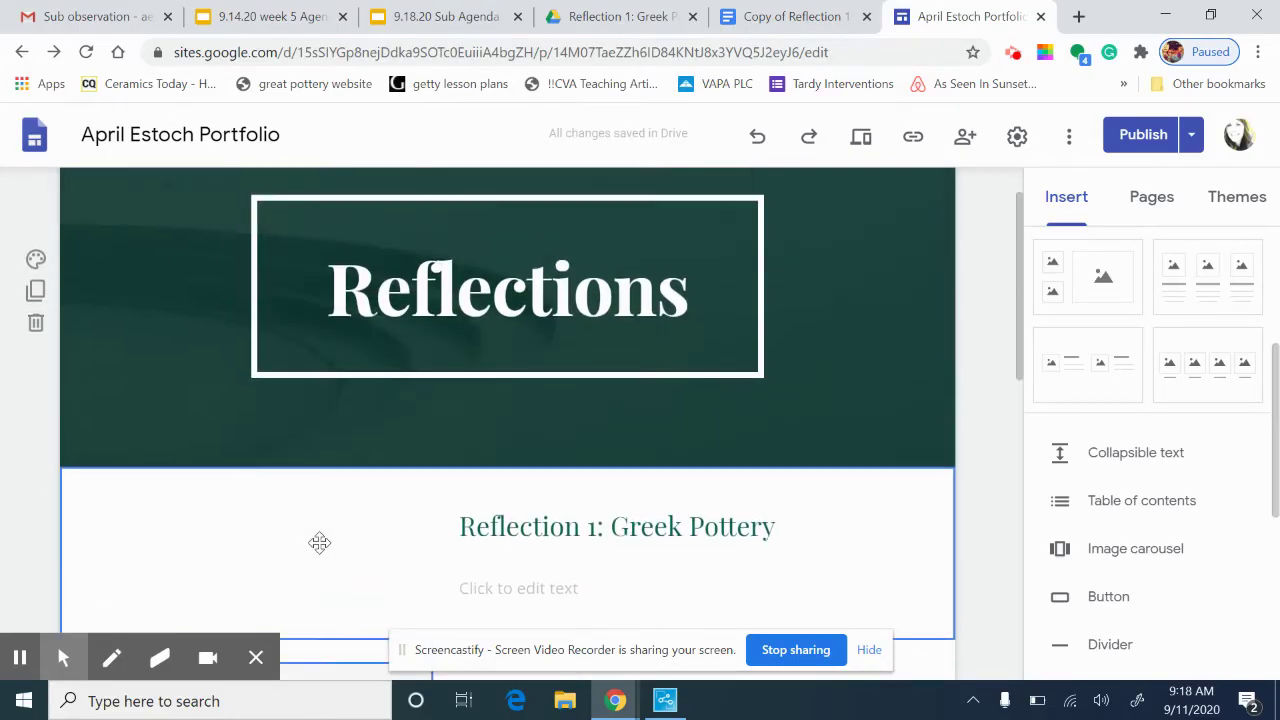
{"action": "scroll", "coordinate": [320, 551], "scroll_direction": "down", "scroll_amount": 2}
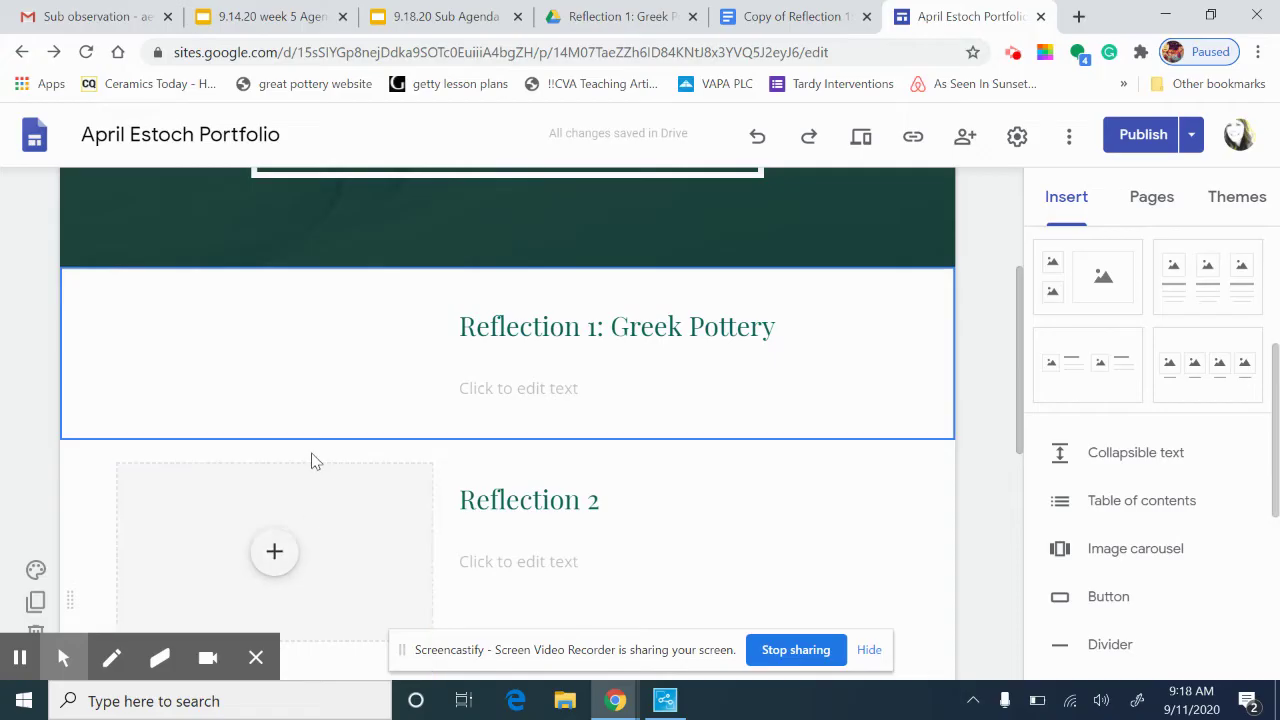
{"action": "key", "text": "ctrl+z"}
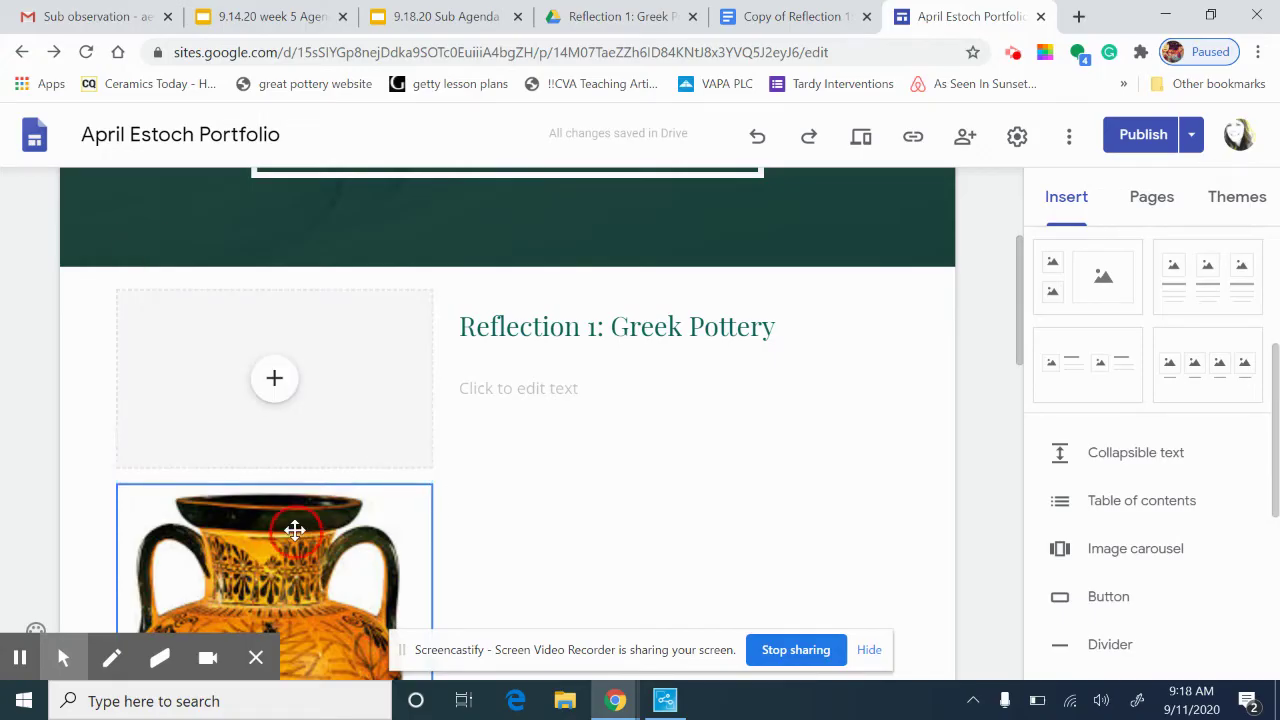
Delete the empty image placeholder above the vase image in the Reflection 1: Greek Pottery section
{"action": "left_click", "coordinate": [370, 413]}
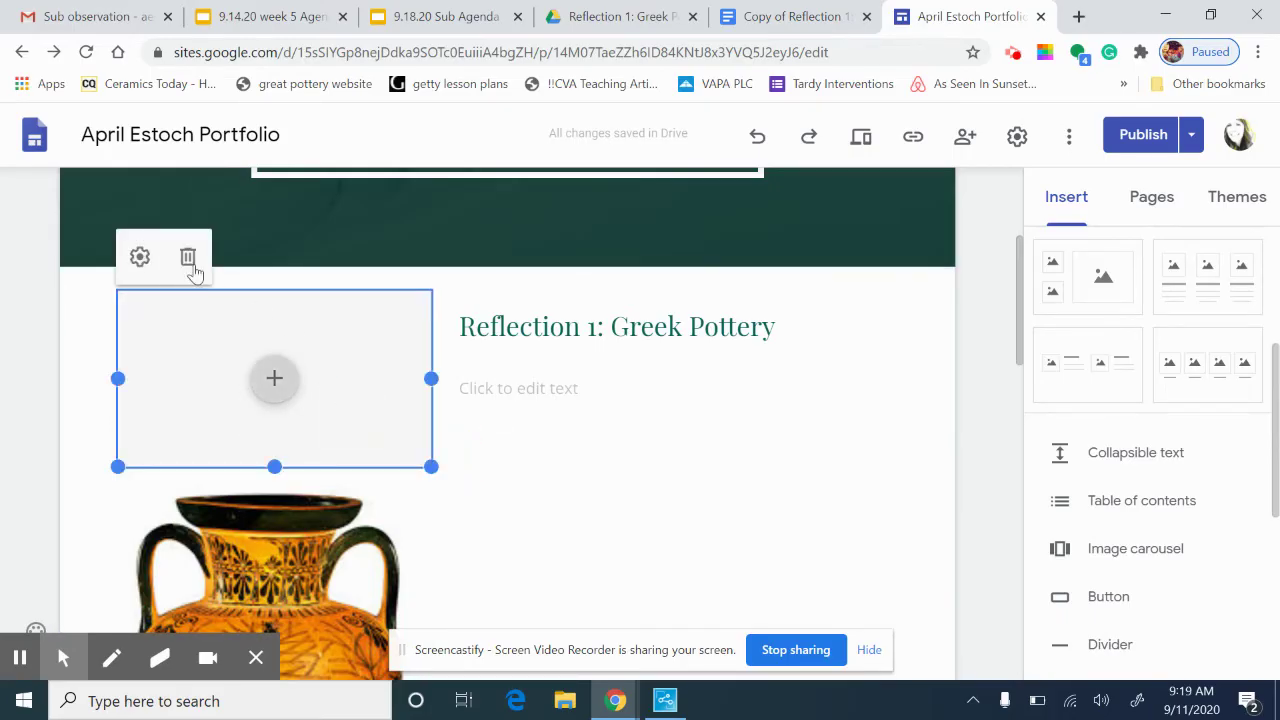
{"action": "scroll", "coordinate": [406, 497], "scroll_direction": "down", "scroll_amount": 2}
{"action": "left_click", "coordinate": [463, 514]}
{"action": "left_click", "coordinate": [236, 453]}
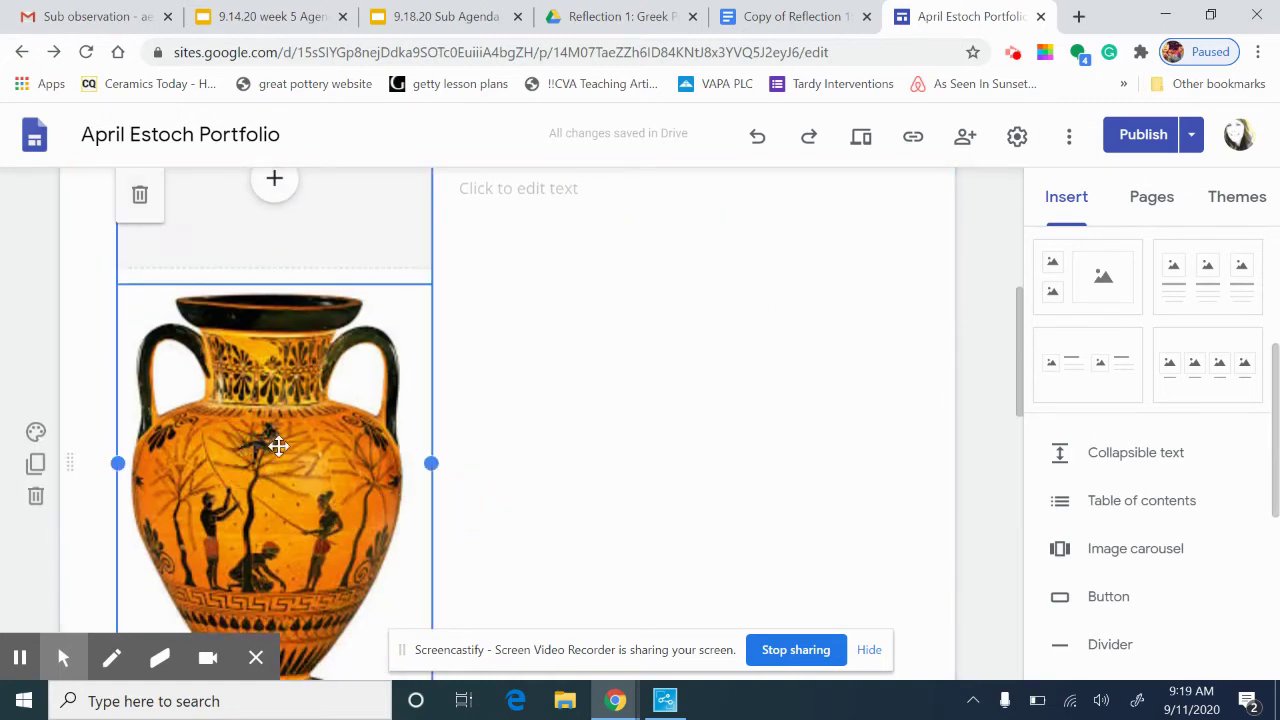
{"action": "scroll", "coordinate": [276, 464], "scroll_direction": "down", "scroll_amount": 4}
{"action": "scroll", "coordinate": [277, 470], "scroll_direction": "up", "scroll_amount": 2}
{"action": "scroll", "coordinate": [276, 464], "scroll_direction": "up", "scroll_amount": 3}
{"action": "scroll", "coordinate": [276, 464], "scroll_direction": "down", "scroll_amount": 6}
{"action": "scroll", "coordinate": [276, 464], "scroll_direction": "up", "scroll_amount": 4}
{"action": "scroll", "coordinate": [276, 464], "scroll_direction": "up", "scroll_amount": 2}
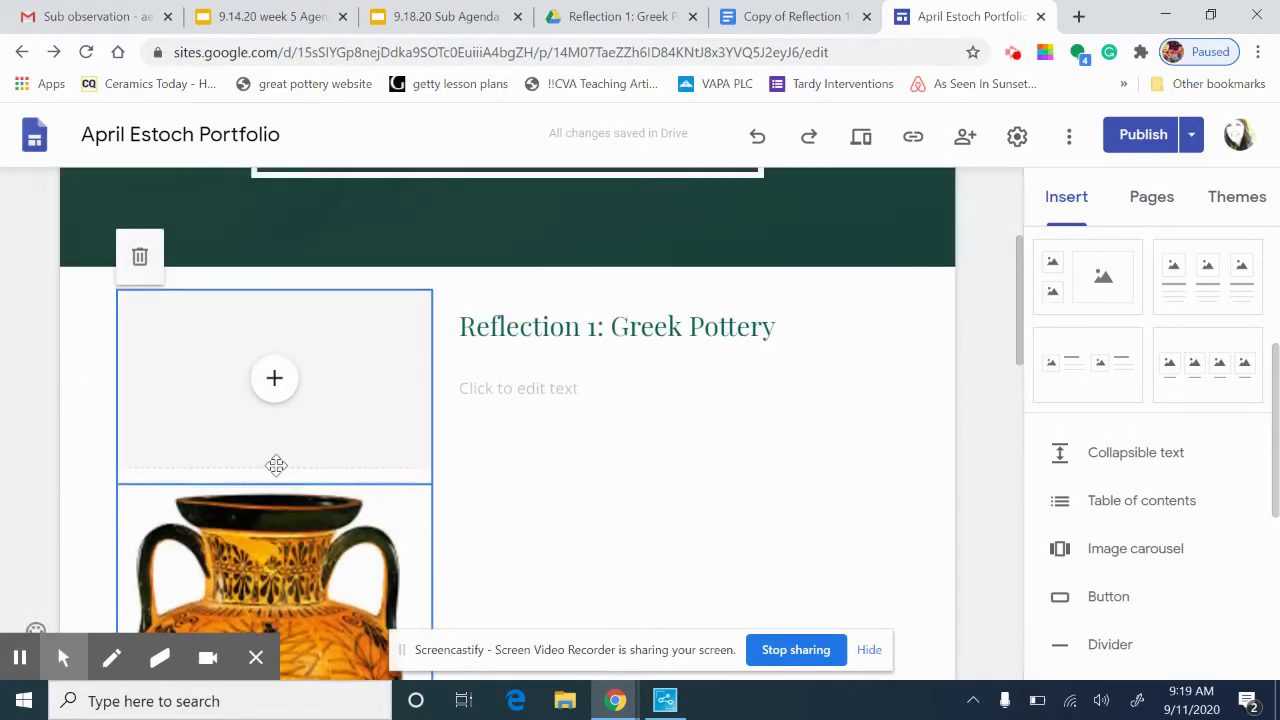
{"action": "left_click", "coordinate": [357, 410]}
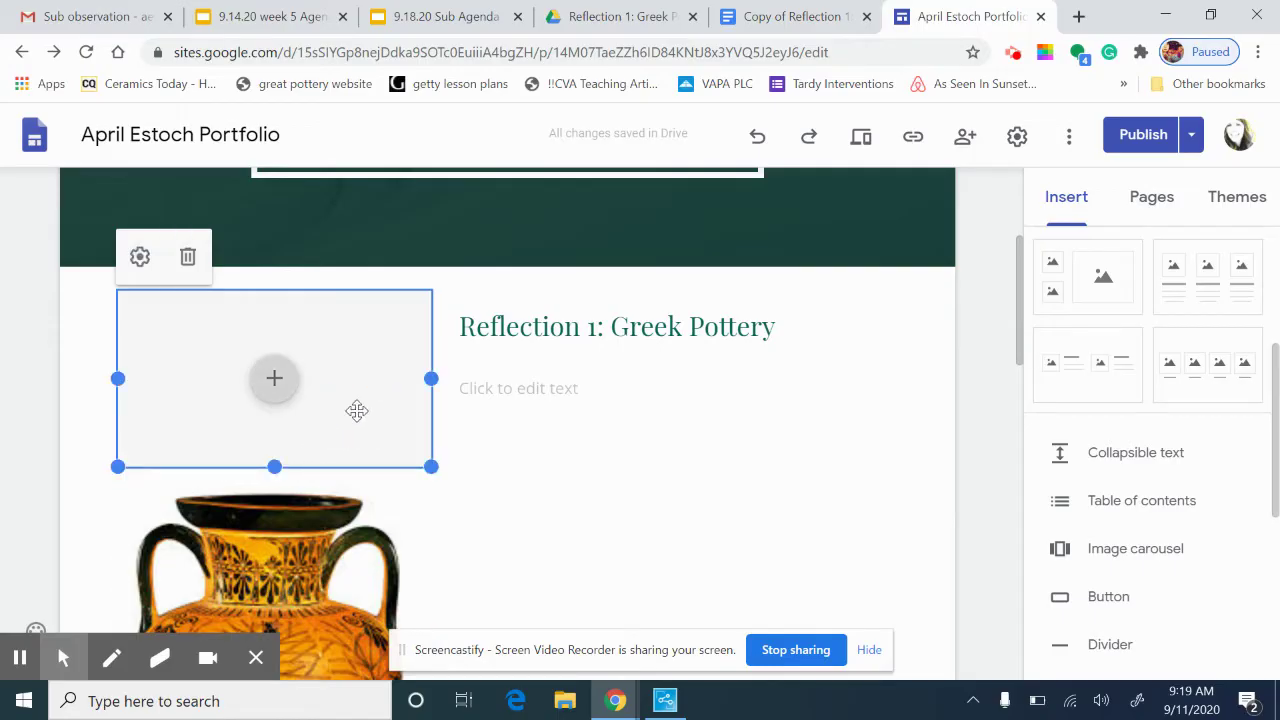
{"action": "left_click", "coordinate": [188, 256]}
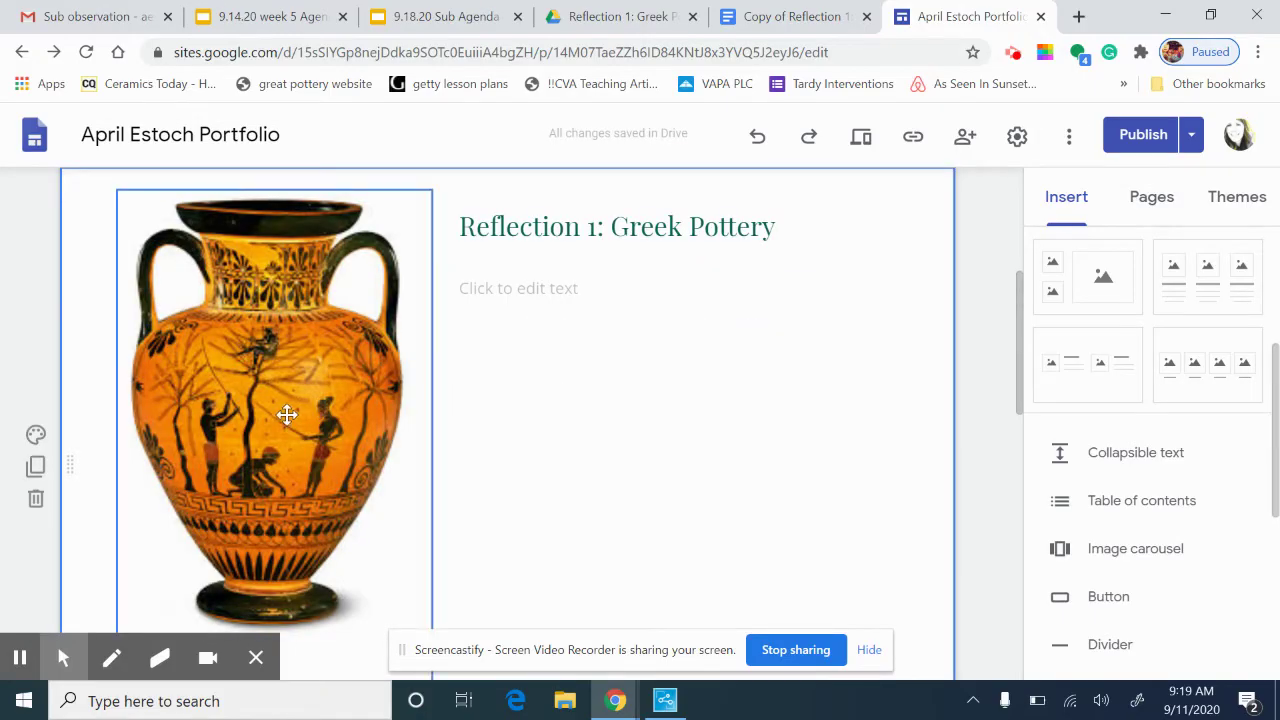
Copy the vase's credit lines, from Title: Amphora through Size: Height: 40.64 centimetres, from the Reflection 1 document
{"action": "scroll", "coordinate": [287, 414], "scroll_direction": "down", "scroll_amount": 3}
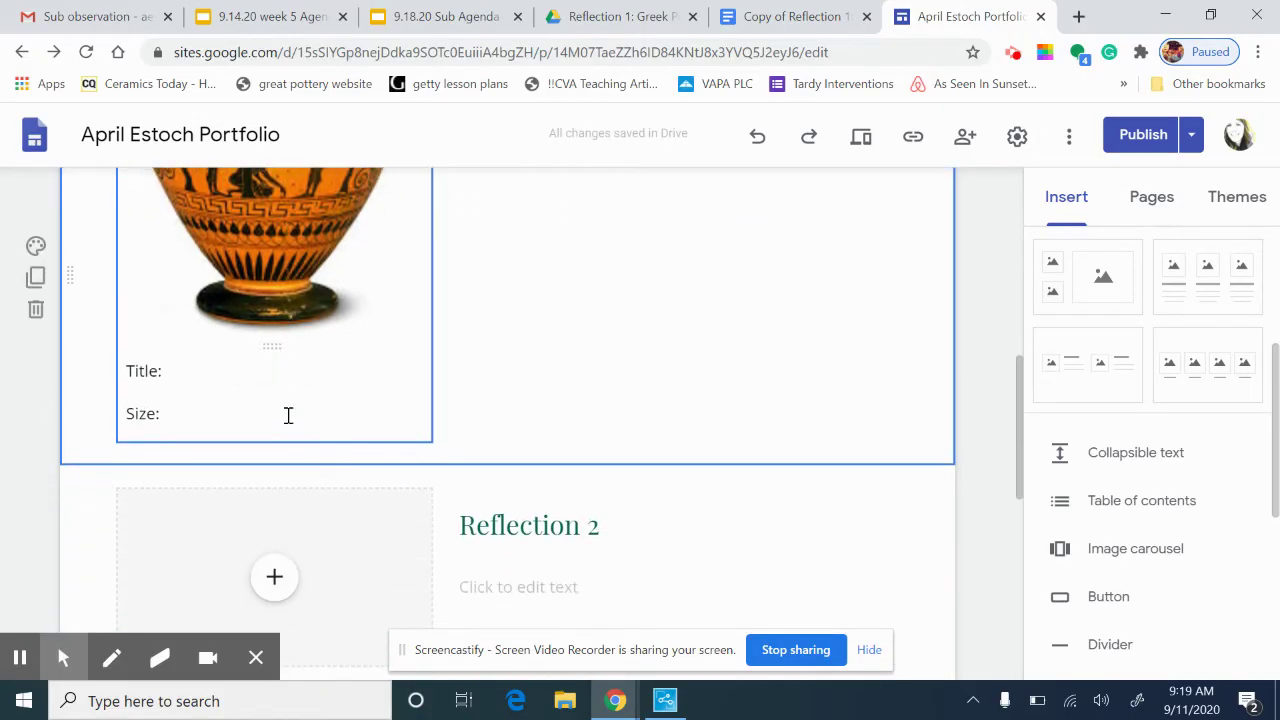
{"action": "scroll", "coordinate": [288, 415], "scroll_direction": "up", "scroll_amount": 2}
{"action": "scroll", "coordinate": [240, 526], "scroll_direction": "up", "scroll_amount": 2}
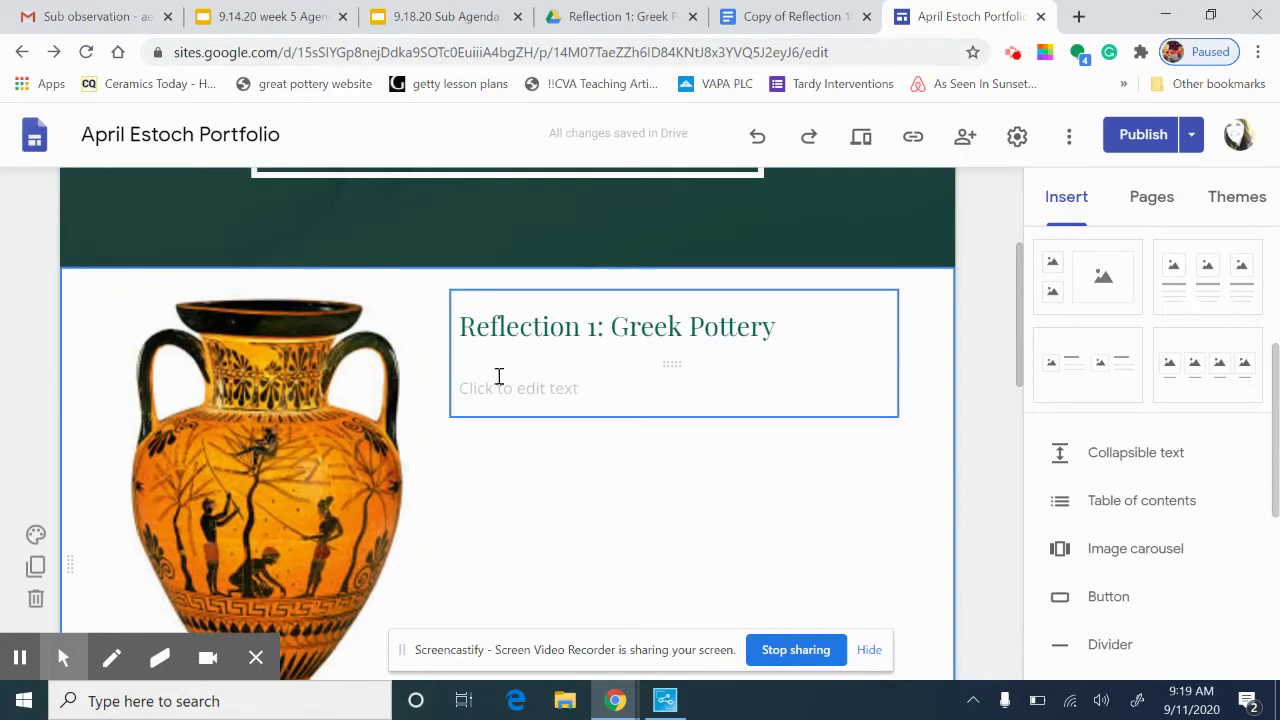
{"action": "left_click", "coordinate": [535, 390]}
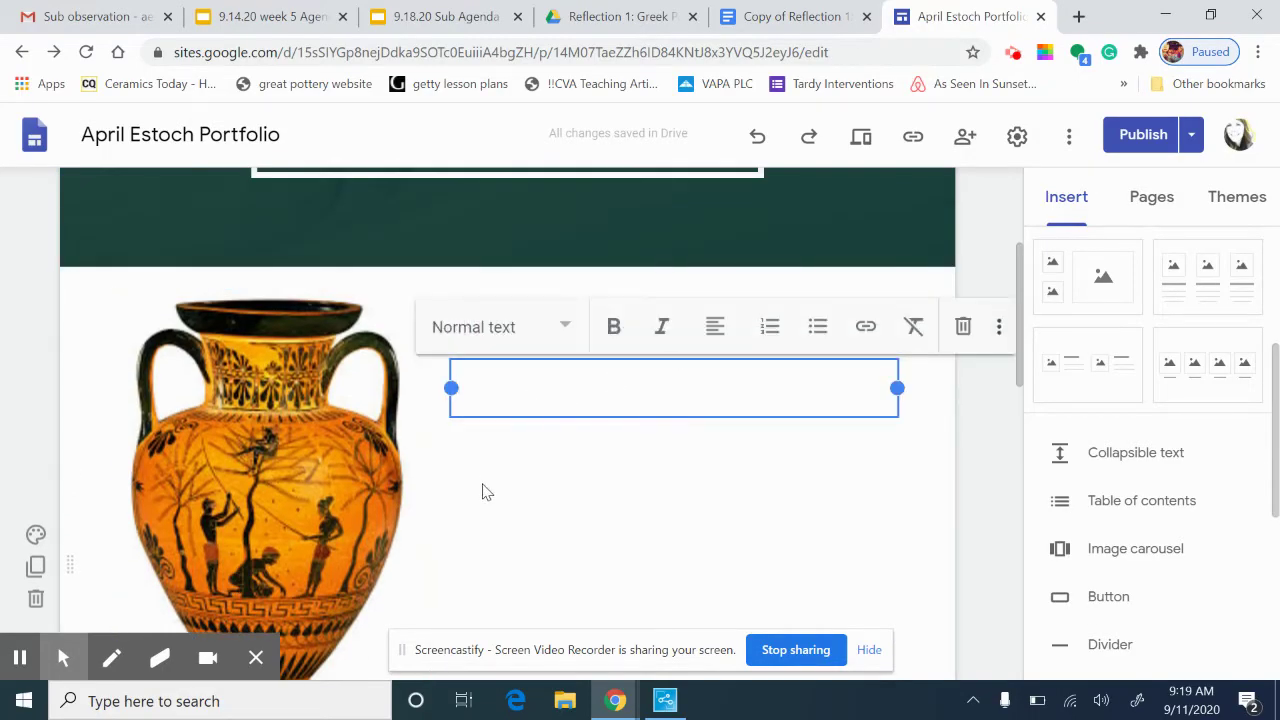
{"action": "left_click", "coordinate": [773, 17]}
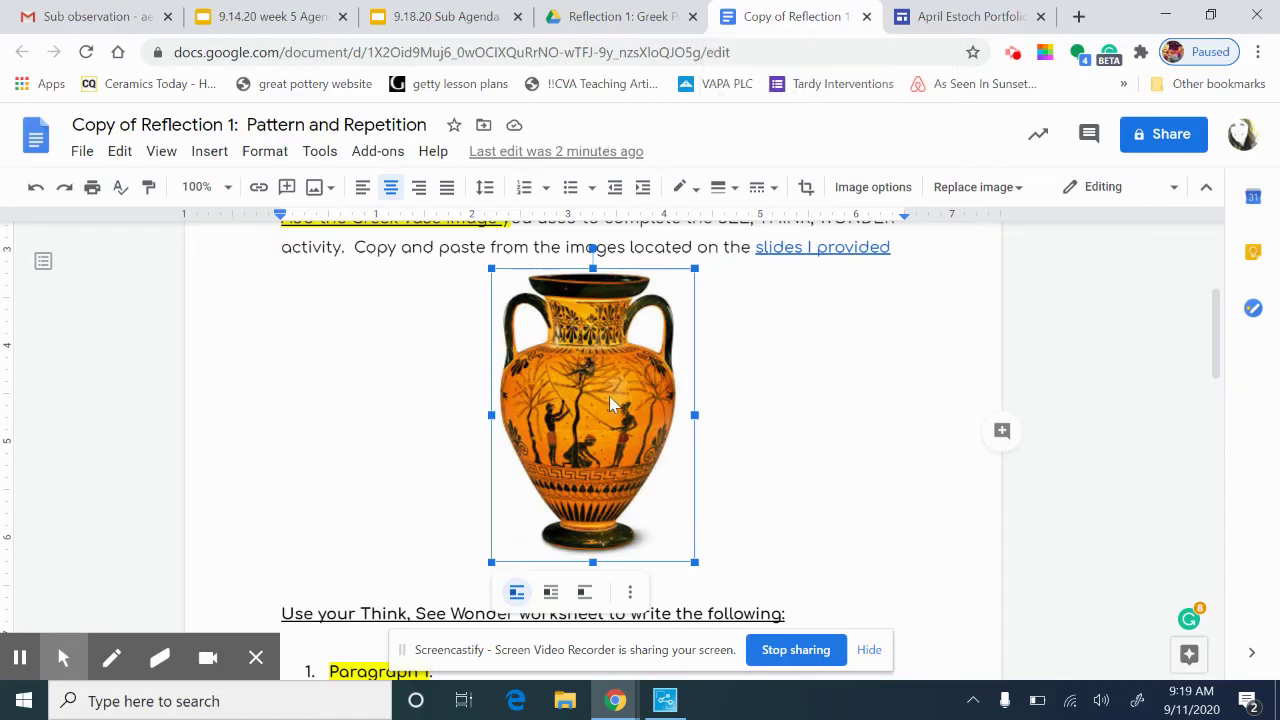
{"action": "scroll", "coordinate": [610, 392], "scroll_direction": "down", "scroll_amount": 1}
{"action": "scroll", "coordinate": [611, 385], "scroll_direction": "up", "scroll_amount": 5}
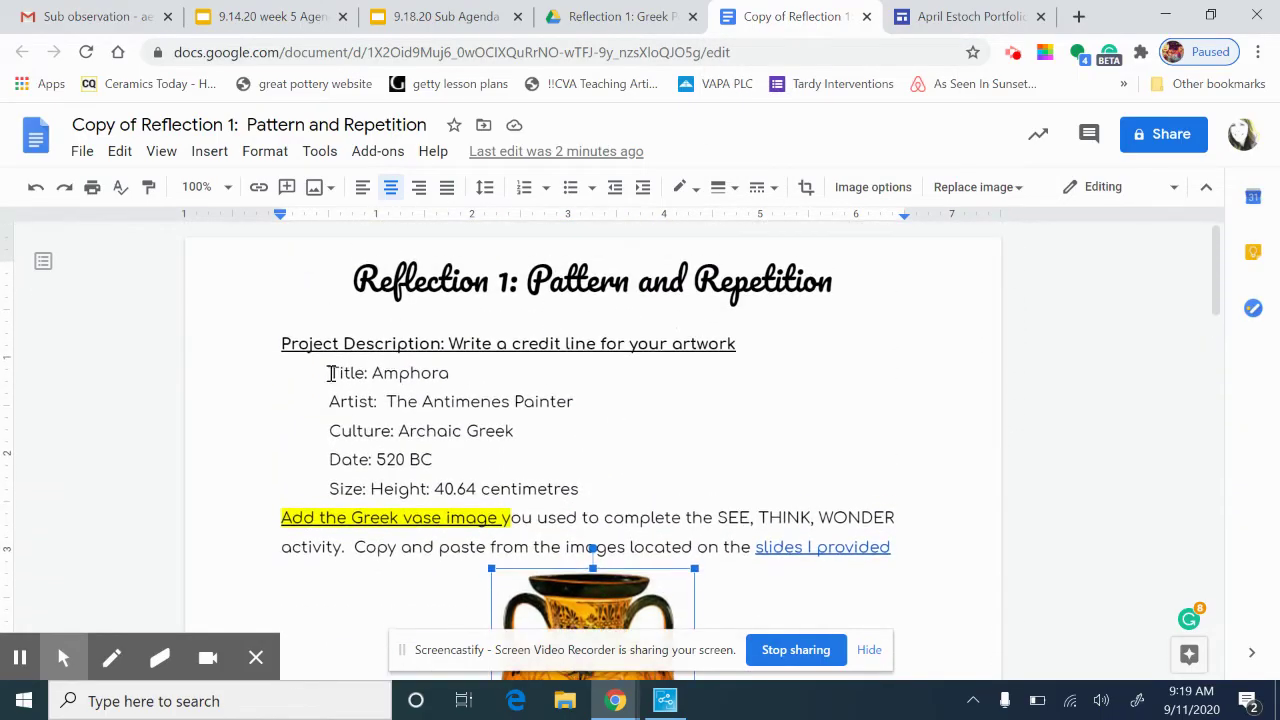
{"action": "left_click_drag", "start_coordinate": [326, 371], "coordinate": [603, 484]}
{"action": "right_click", "coordinate": [385, 432]}
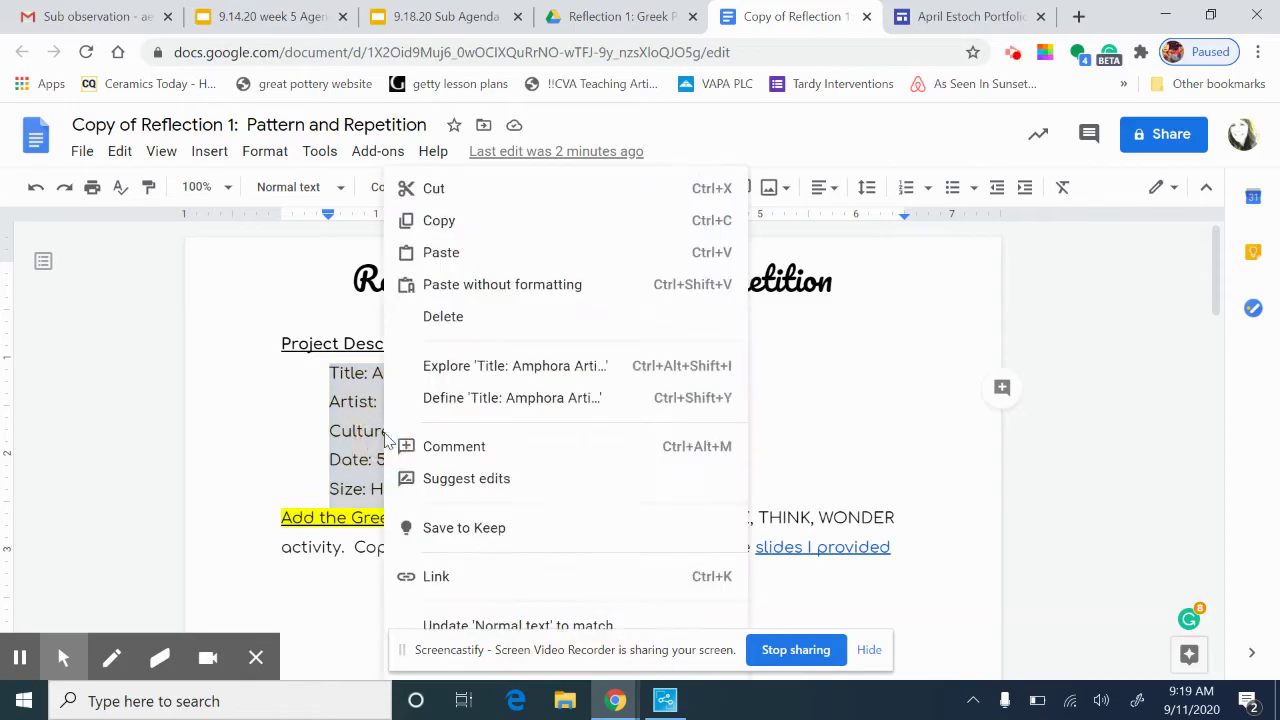
{"action": "left_click", "coordinate": [440, 222]}
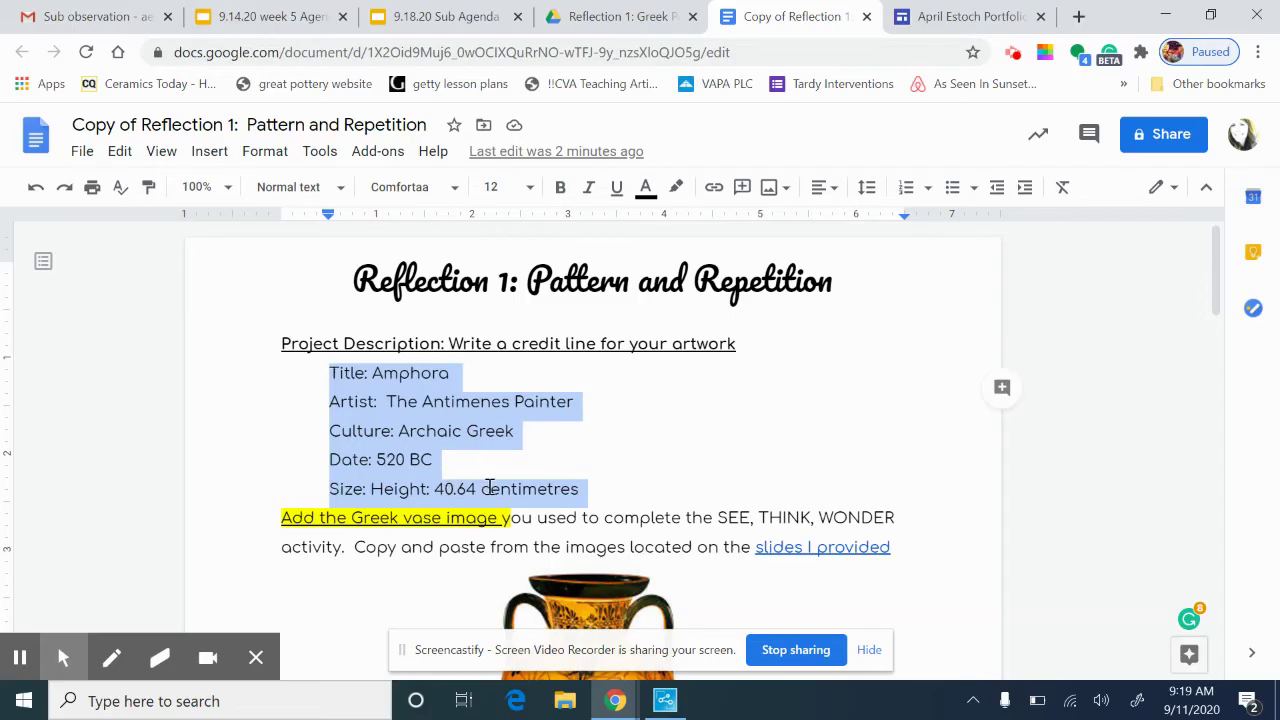
In the Google Sites portfolio, replace the Title and Size text under the Greek vase with the copied credit lines
{"action": "left_click", "coordinate": [940, 18]}
{"action": "scroll", "coordinate": [240, 330], "scroll_direction": "down", "scroll_amount": 5}
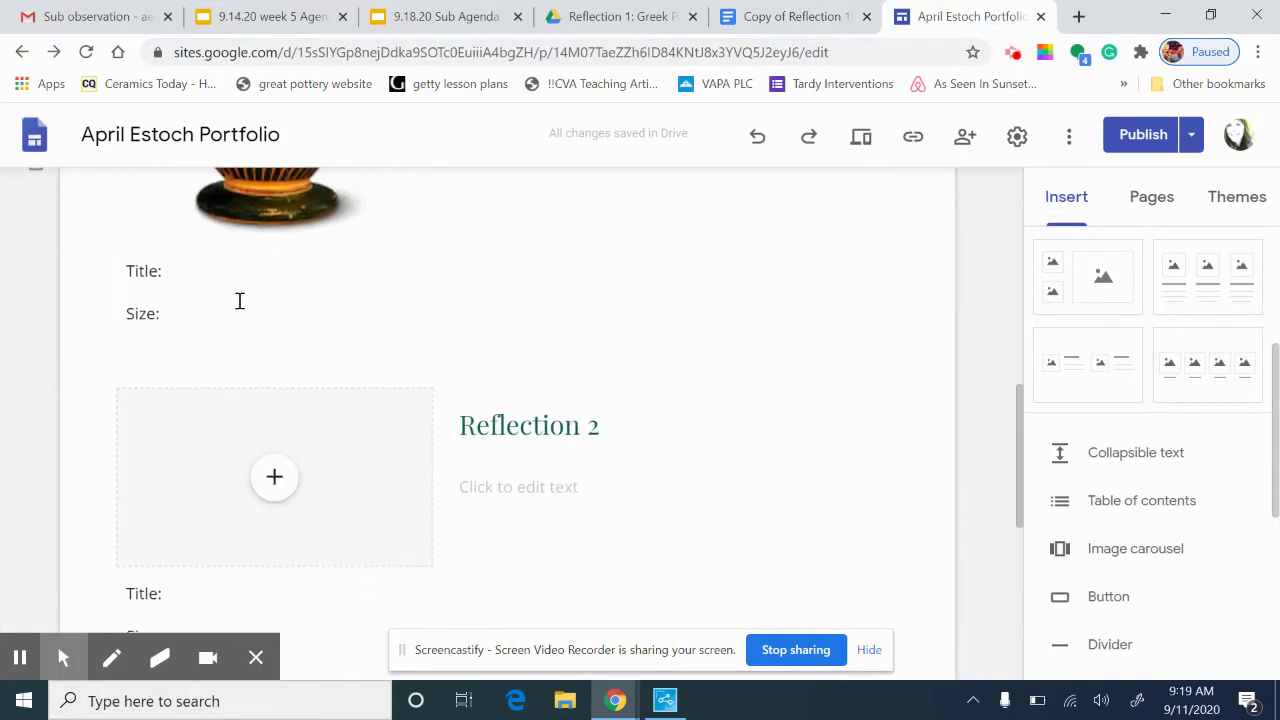
{"action": "left_click", "coordinate": [223, 279]}
{"action": "scroll", "coordinate": [248, 321], "scroll_direction": "up", "scroll_amount": 1}
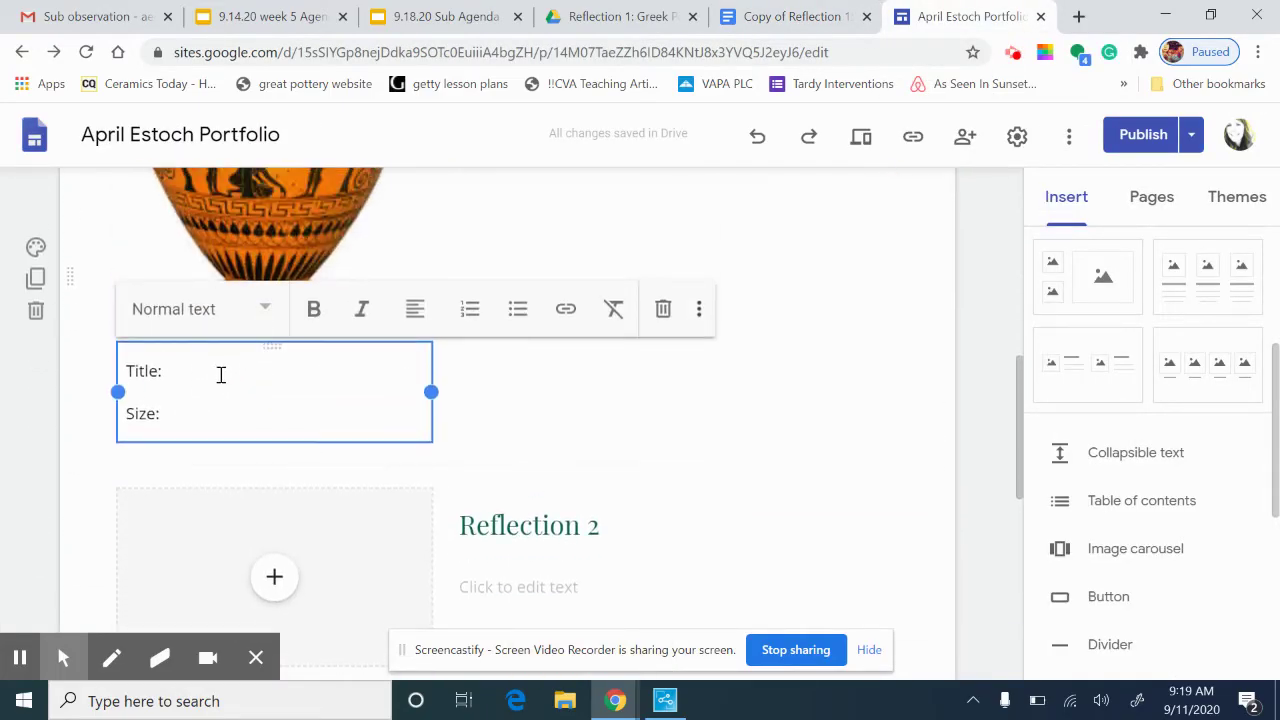
{"action": "left_click_drag", "start_coordinate": [172, 413], "coordinate": [120, 362]}
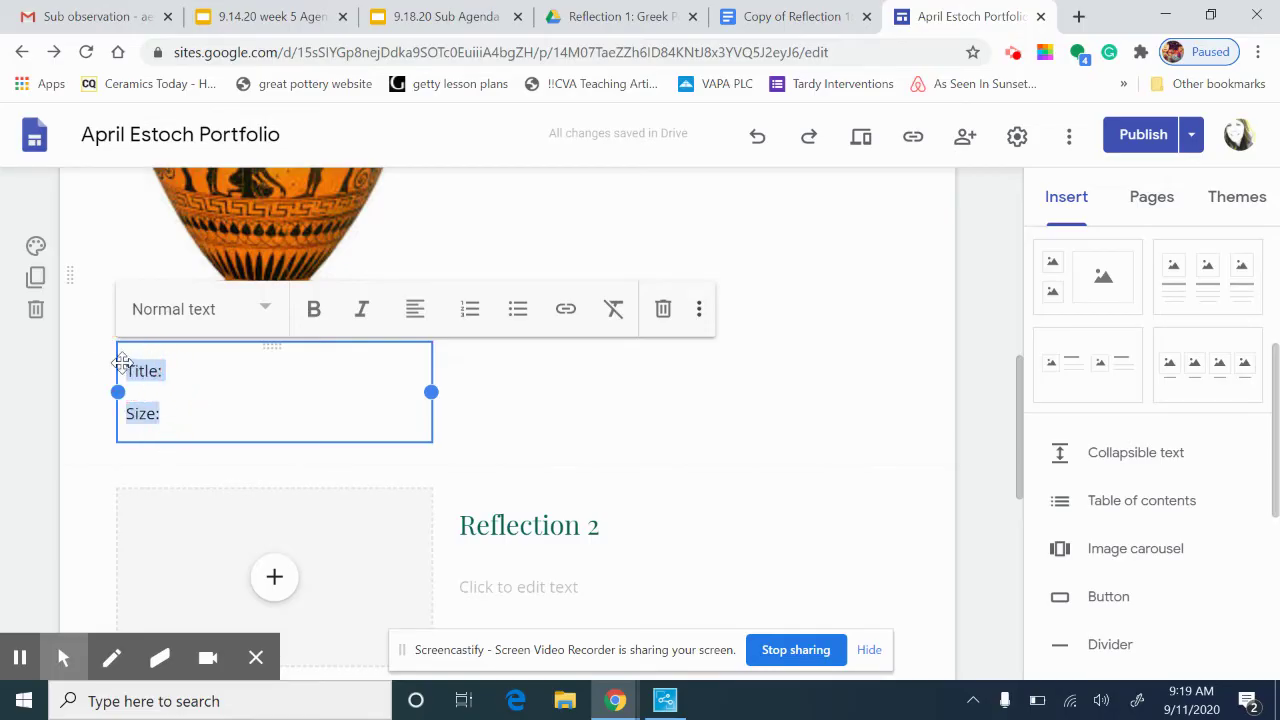
{"action": "key", "text": "BackSpace"}
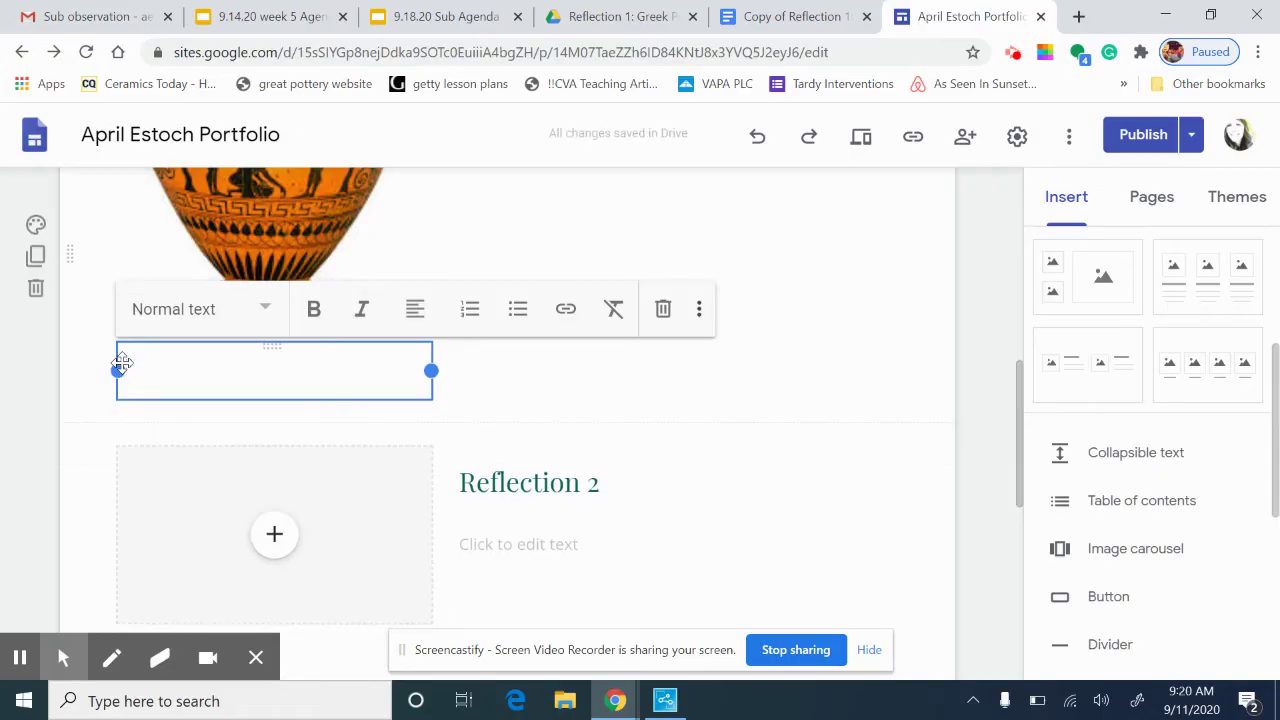
{"action": "key", "text": "ctrl+v"}
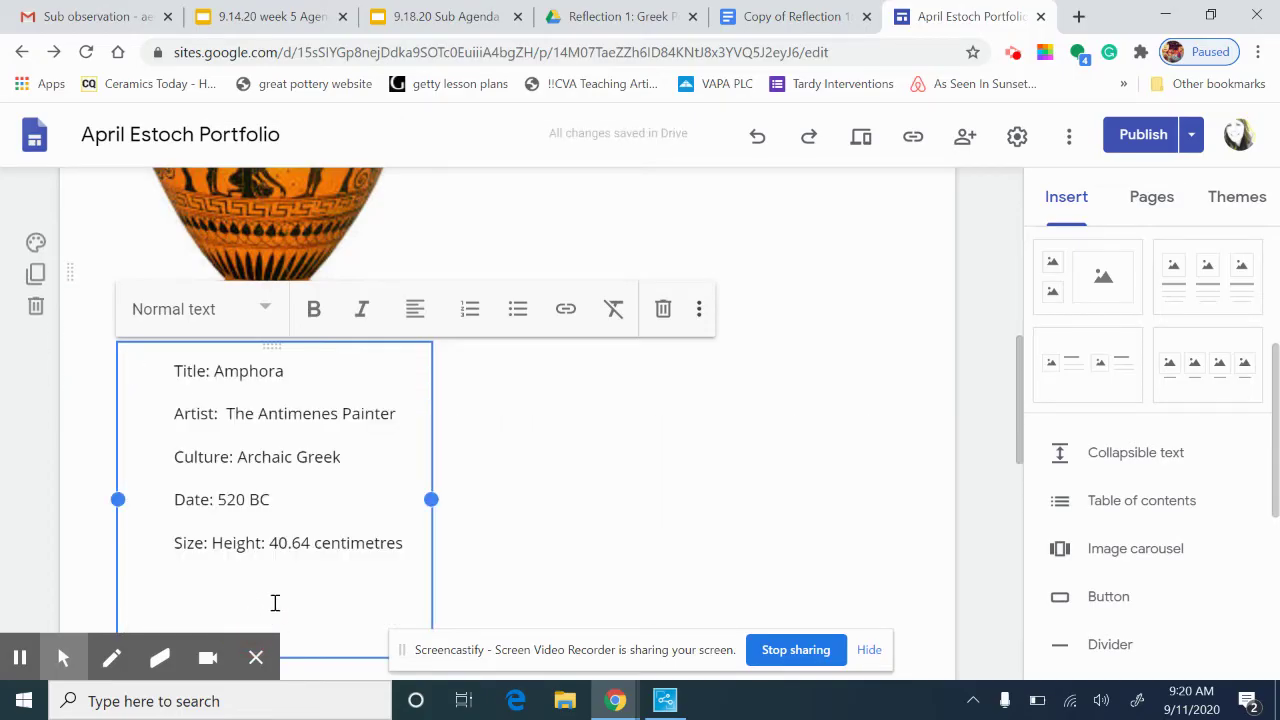
Delete the two empty lines below the Size line in the vase's credit text
{"action": "scroll", "coordinate": [275, 600], "scroll_direction": "down", "scroll_amount": 2}
{"action": "left_click", "coordinate": [177, 432]}
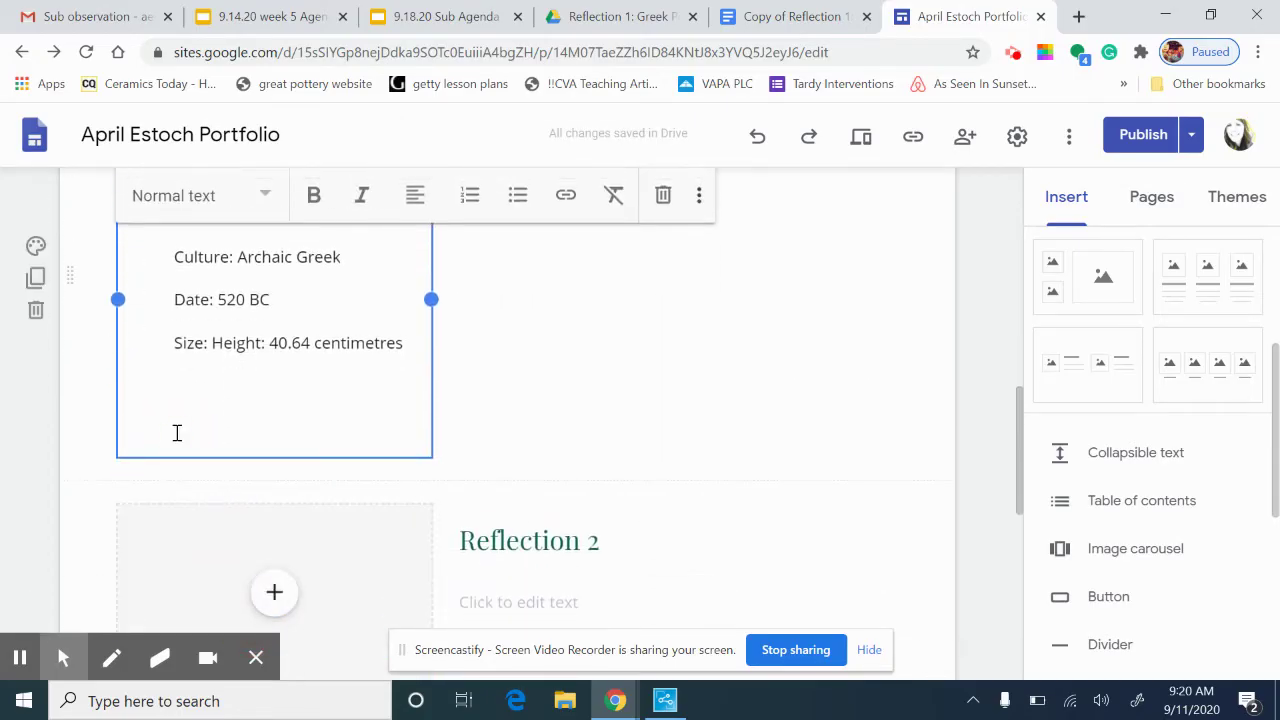
{"action": "key", "text": "BackSpace"}
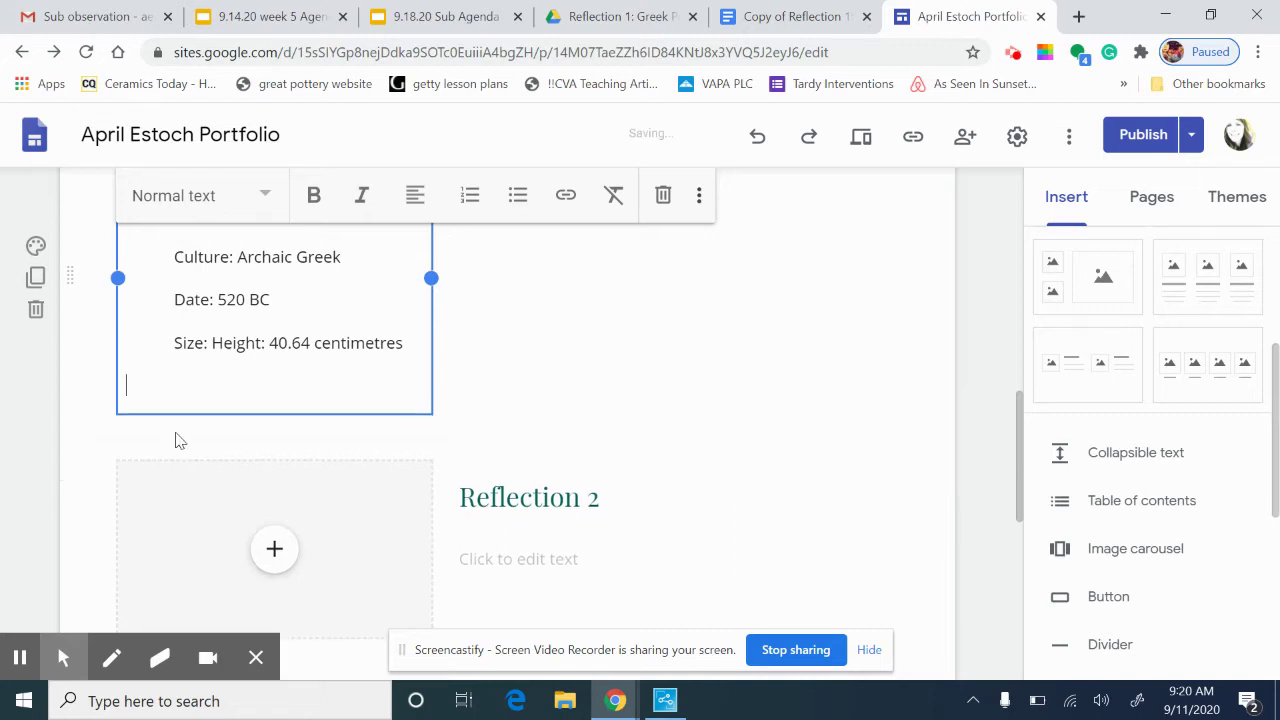
{"action": "key", "text": "BackSpace"}
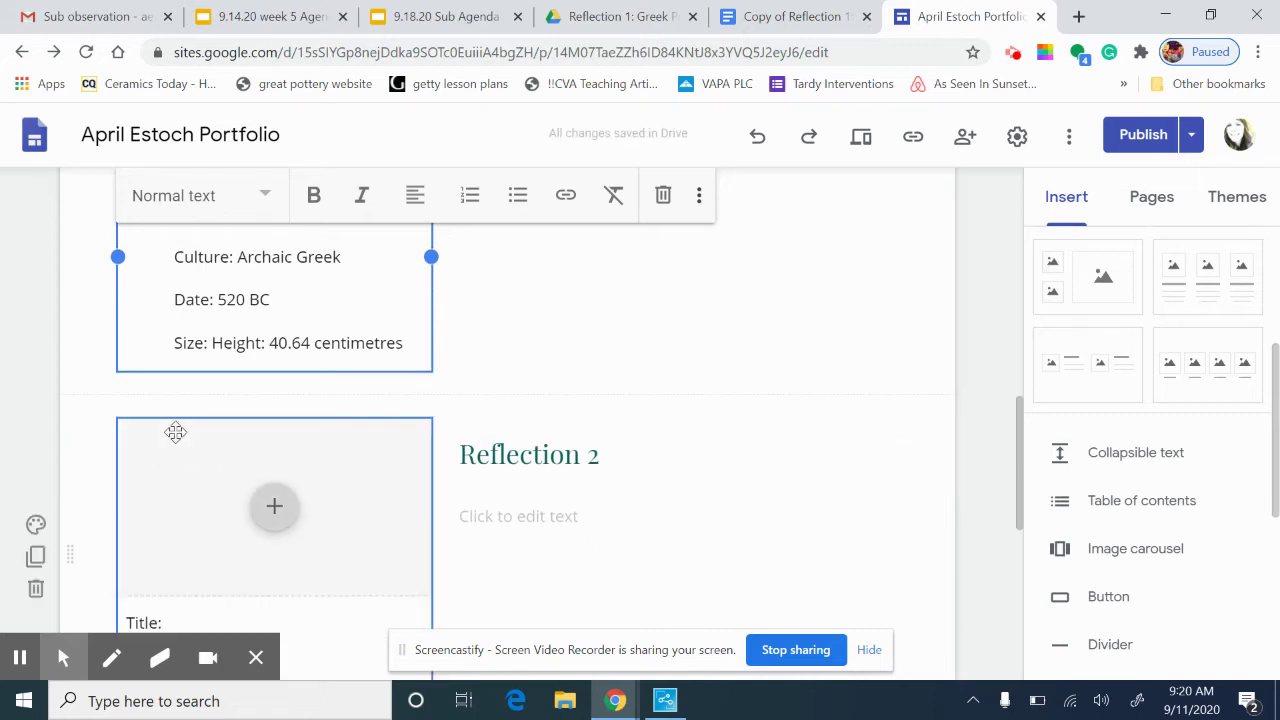
{"action": "scroll", "coordinate": [192, 400], "scroll_direction": "up", "scroll_amount": 2}
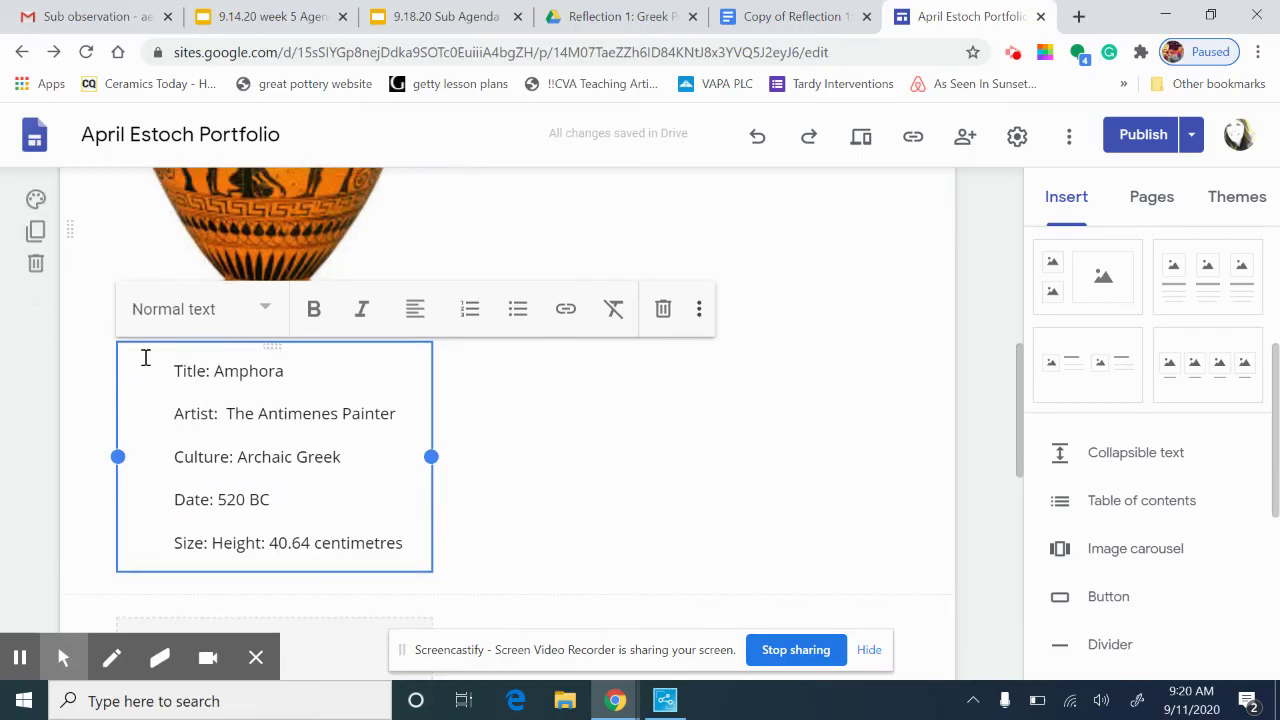
{"action": "left_click", "coordinate": [161, 364]}
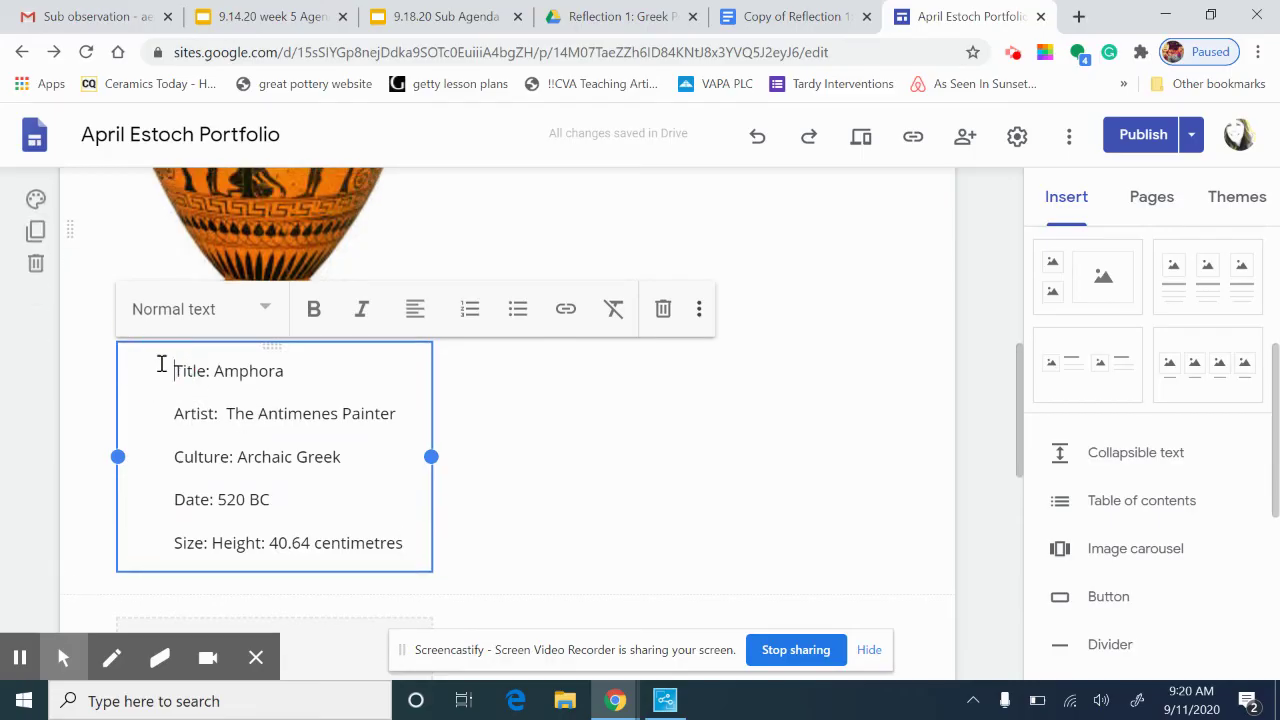
{"action": "left_click", "coordinate": [415, 542]}
{"action": "key", "text": "Return"}
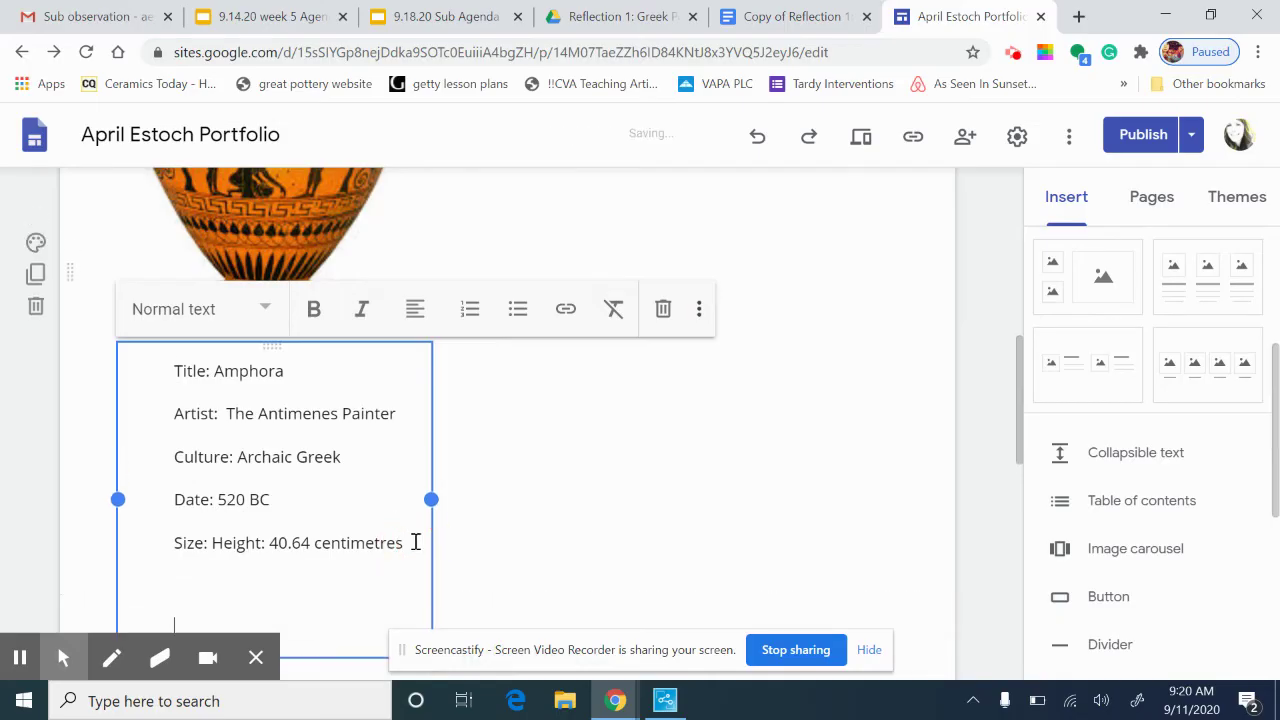
{"action": "scroll", "coordinate": [380, 554], "scroll_direction": "down", "scroll_amount": 1}
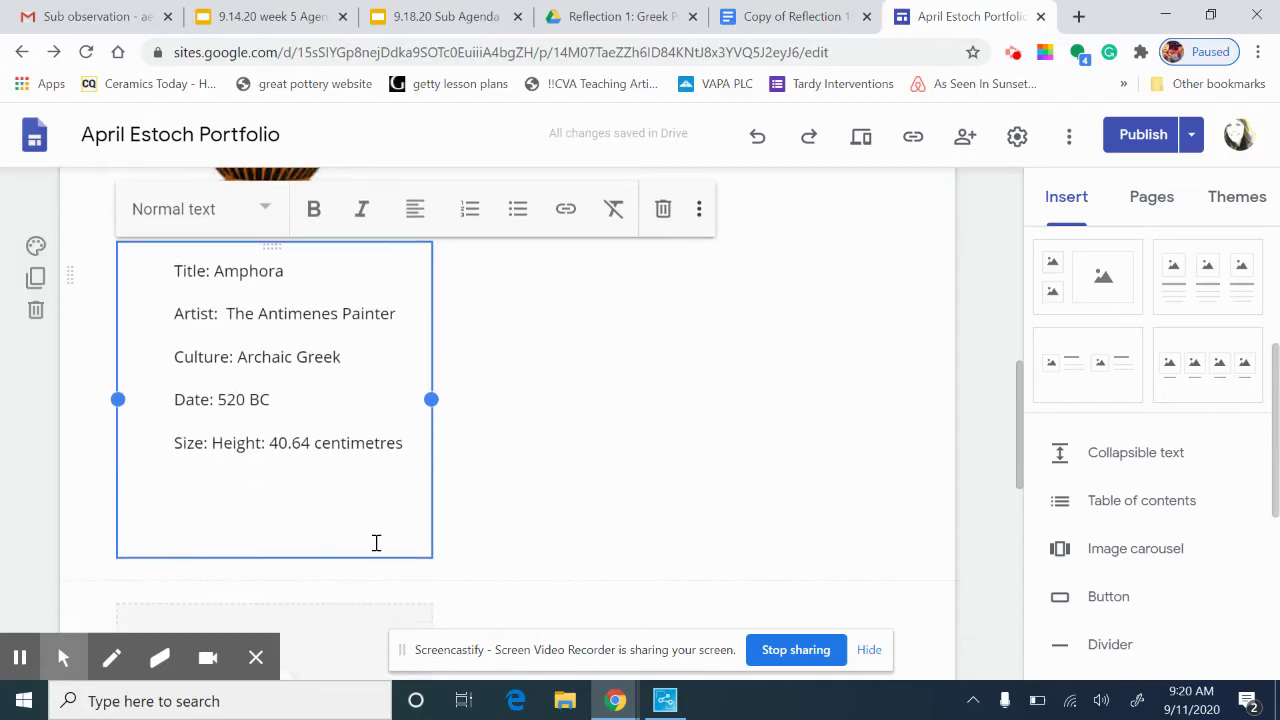
{"action": "key", "text": "BackSpace"}
{"action": "key", "text": "BackSpace"}
{"action": "key", "text": "BackSpace"}
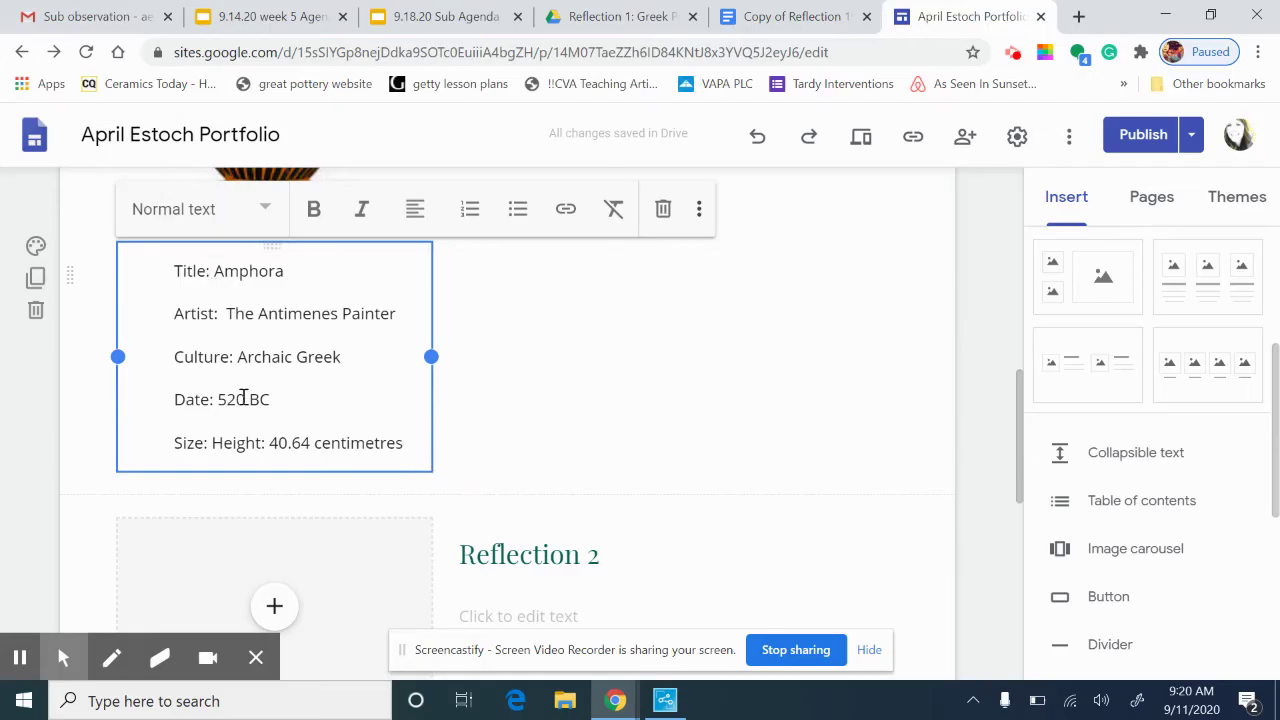
In the Reflection 1 document, select the whole Paragraph 1 answer, from "I learned that there are" to "in my own art."
{"action": "scroll", "coordinate": [514, 414], "scroll_direction": "up", "scroll_amount": 5}
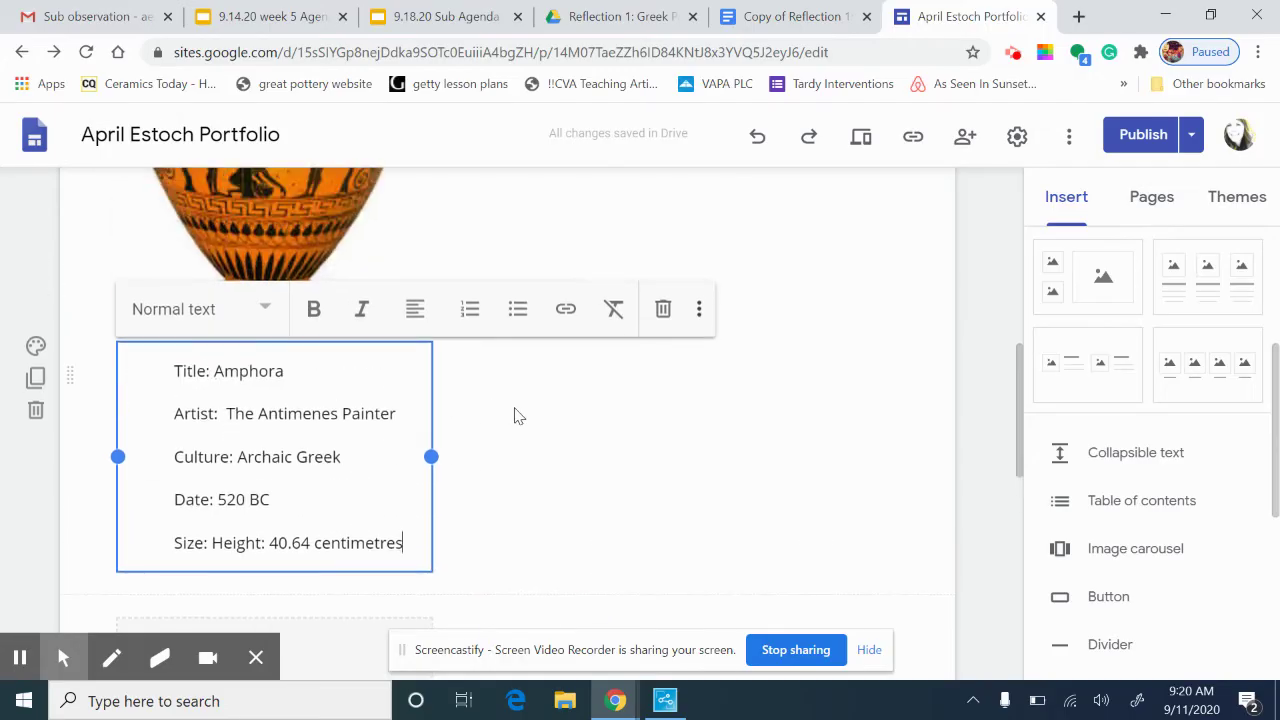
{"action": "left_click", "coordinate": [526, 397]}
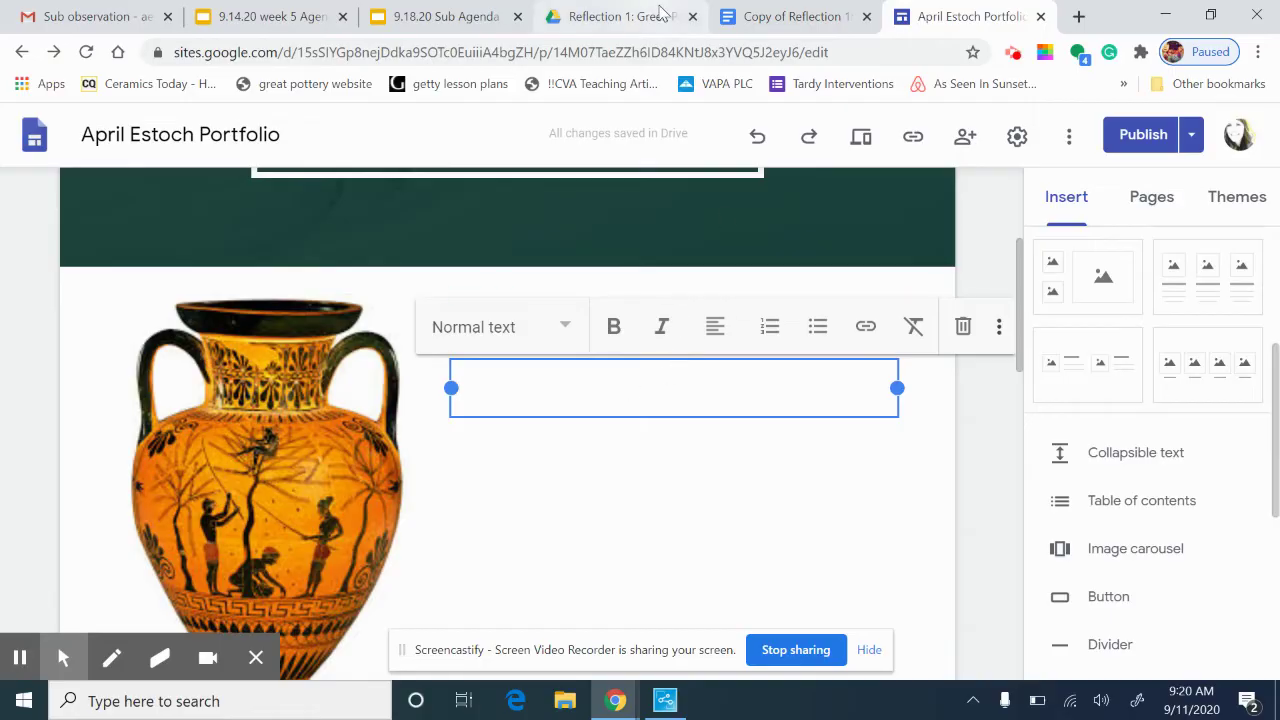
{"action": "left_click", "coordinate": [797, 12]}
{"action": "scroll", "coordinate": [637, 391], "scroll_direction": "down", "scroll_amount": 5}
{"action": "scroll", "coordinate": [637, 391], "scroll_direction": "down", "scroll_amount": 3}
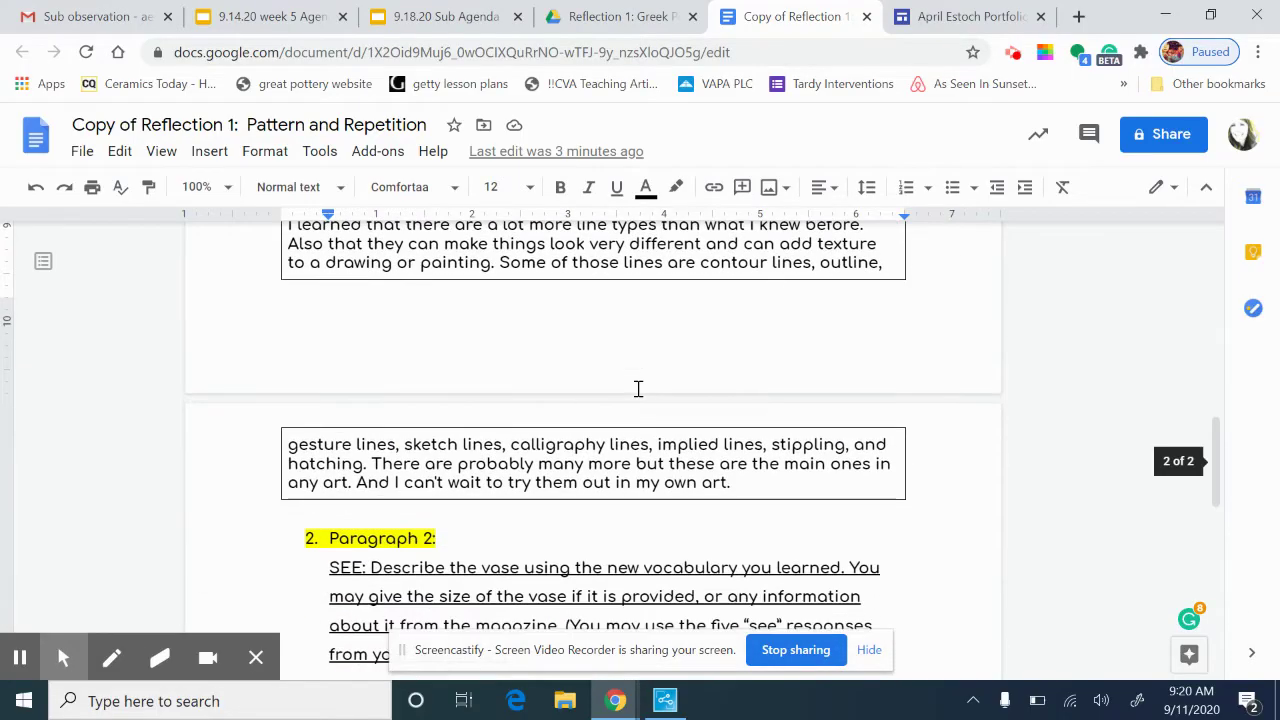
{"action": "scroll", "coordinate": [533, 344], "scroll_direction": "up", "scroll_amount": 1}
{"action": "left_click", "coordinate": [533, 344]}
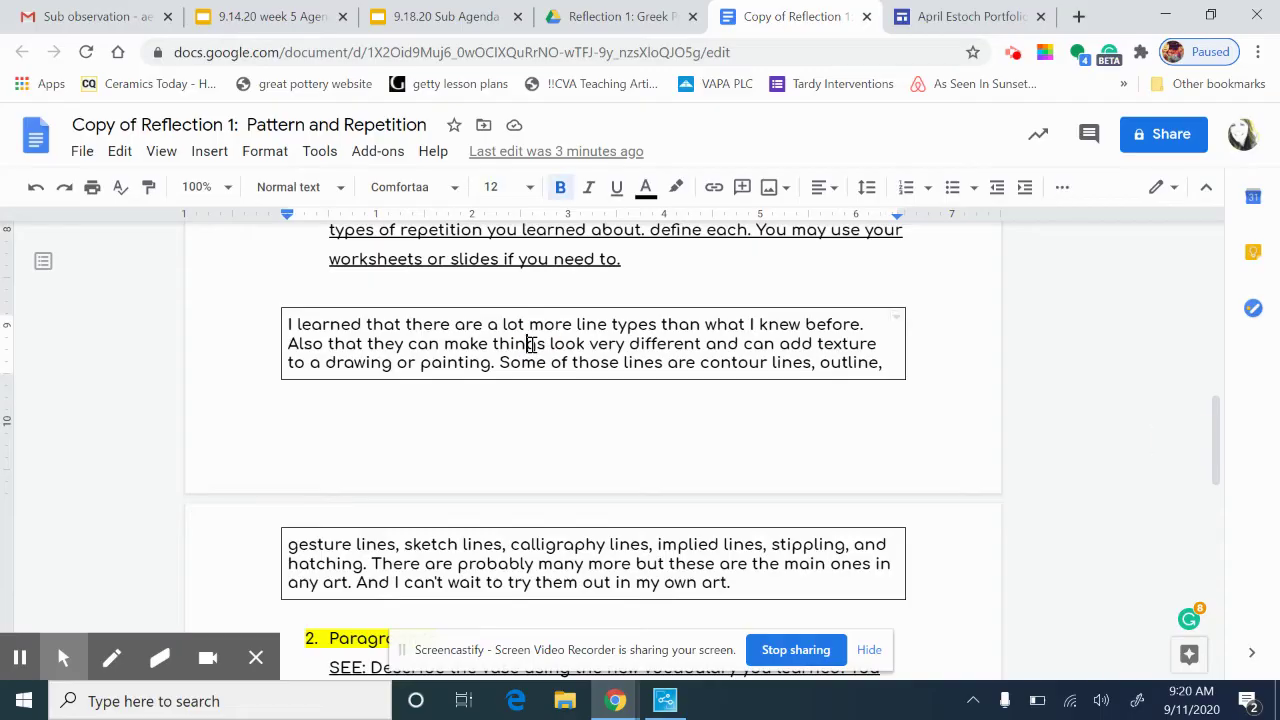
{"action": "left_click", "coordinate": [278, 321]}
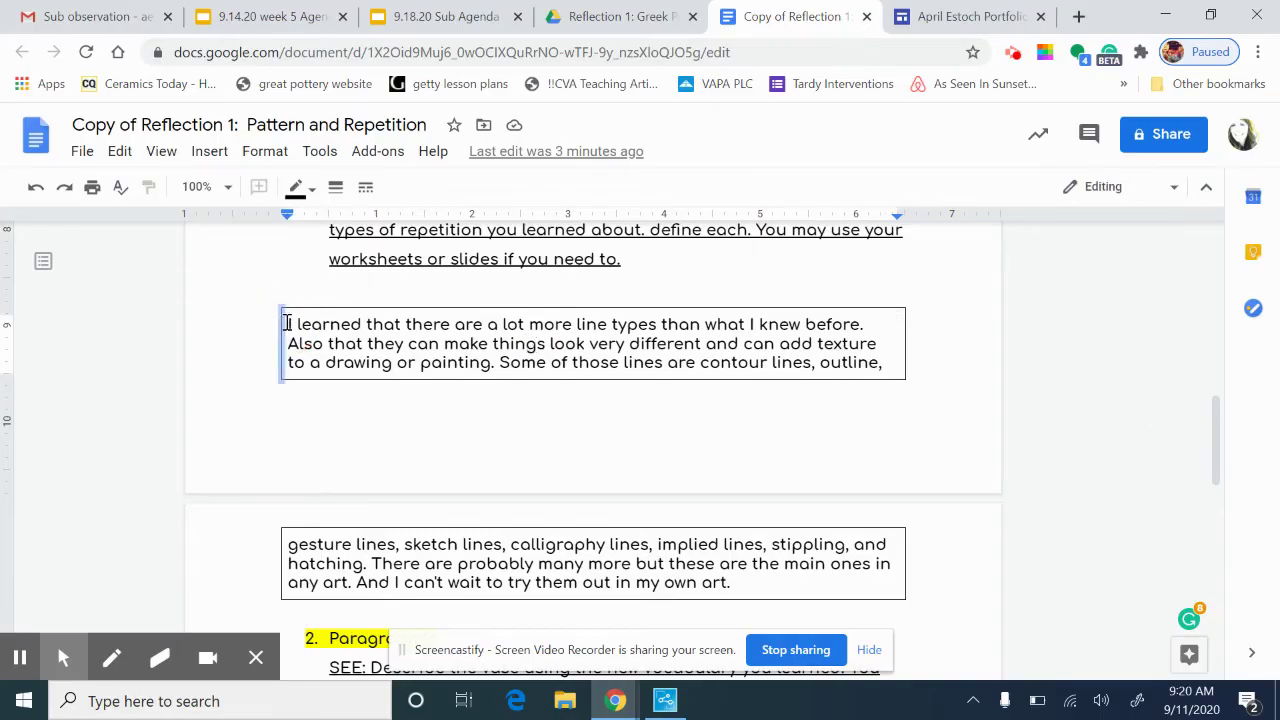
{"action": "left_click_drag", "start_coordinate": [286, 322], "coordinate": [793, 579]}
Try to paste the clipboard as plain text into the empty text box under Reflection 1: Greek Pottery, and undo it
{"action": "left_click", "coordinate": [943, 17]}
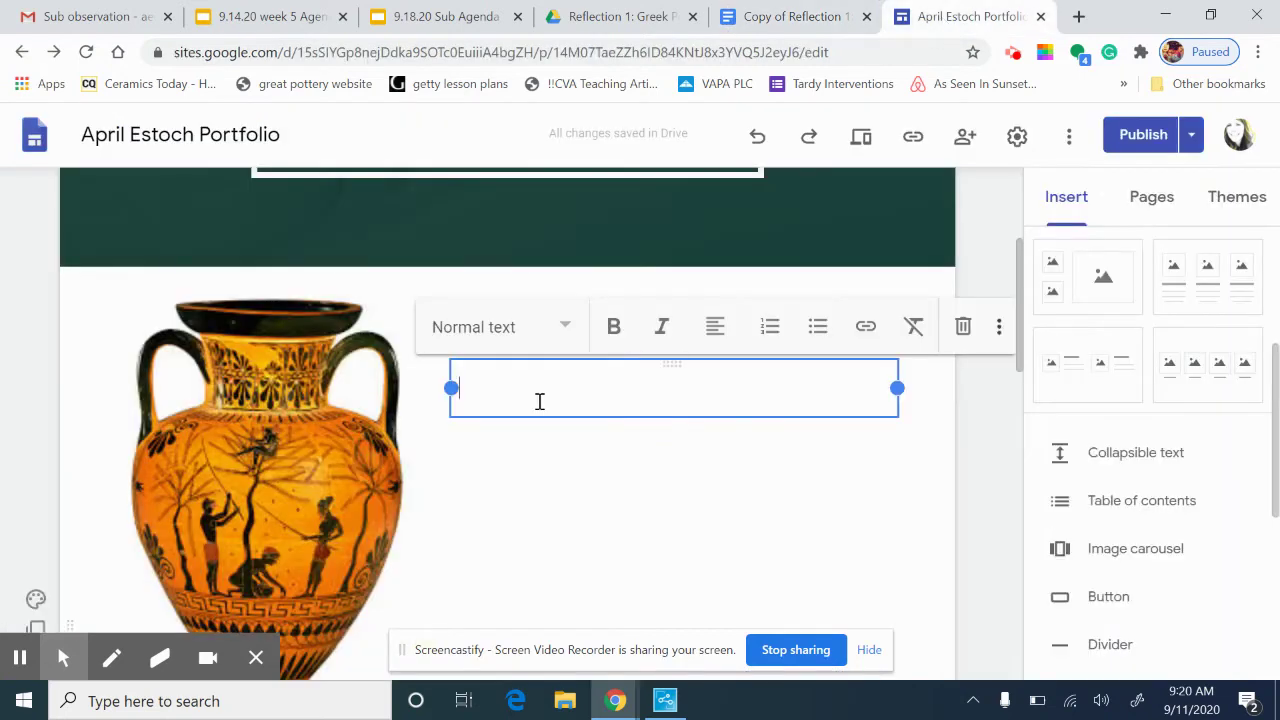
{"action": "right_click", "coordinate": [533, 389]}
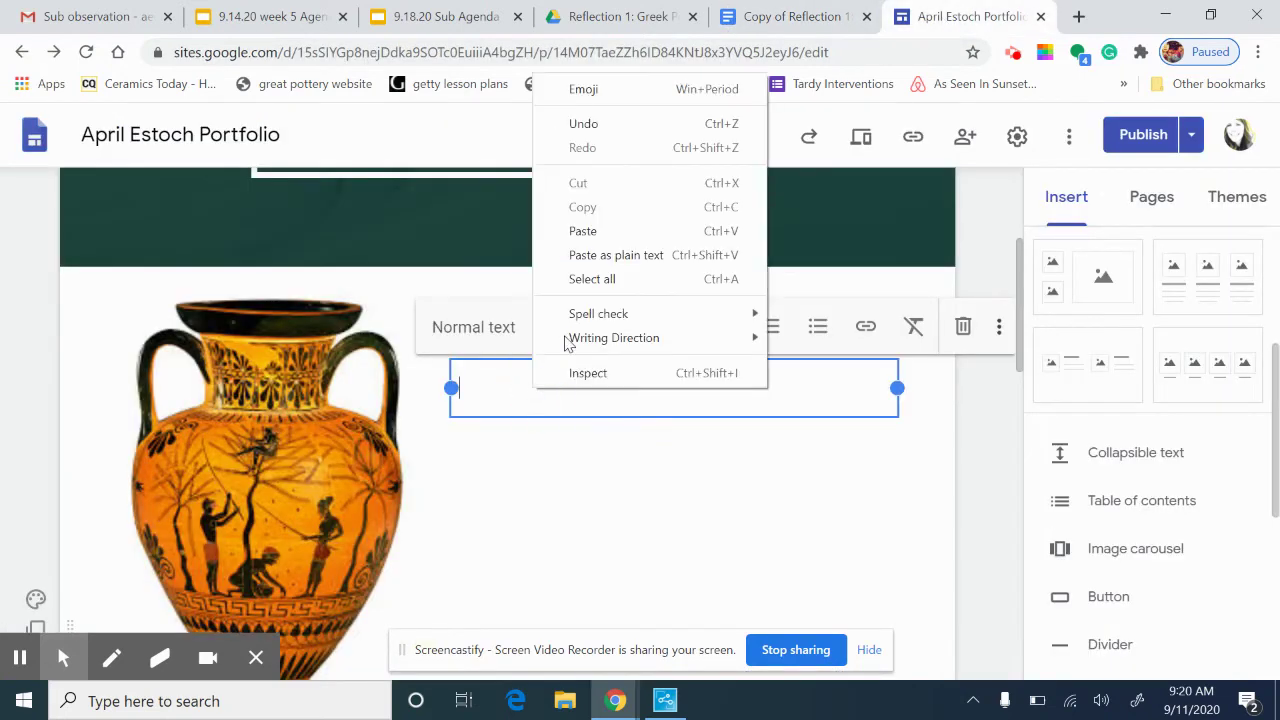
{"action": "left_click", "coordinate": [619, 257]}
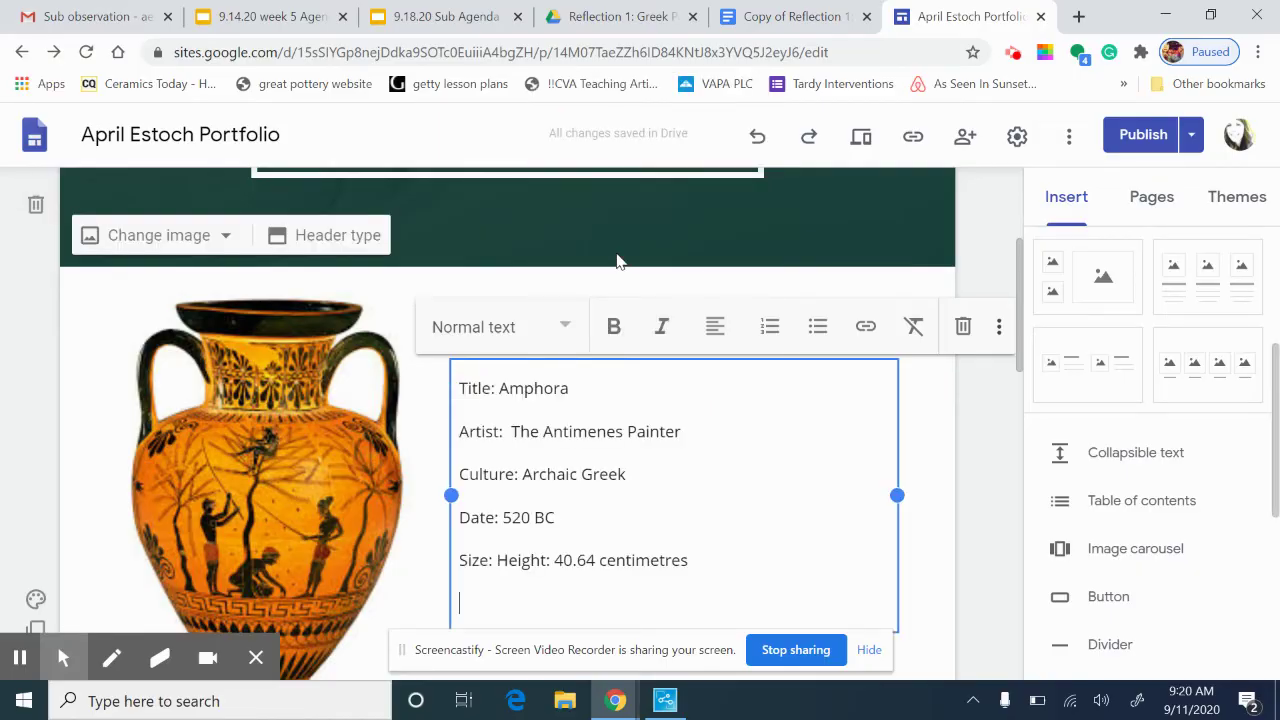
{"action": "key", "text": "ctrl+z"}
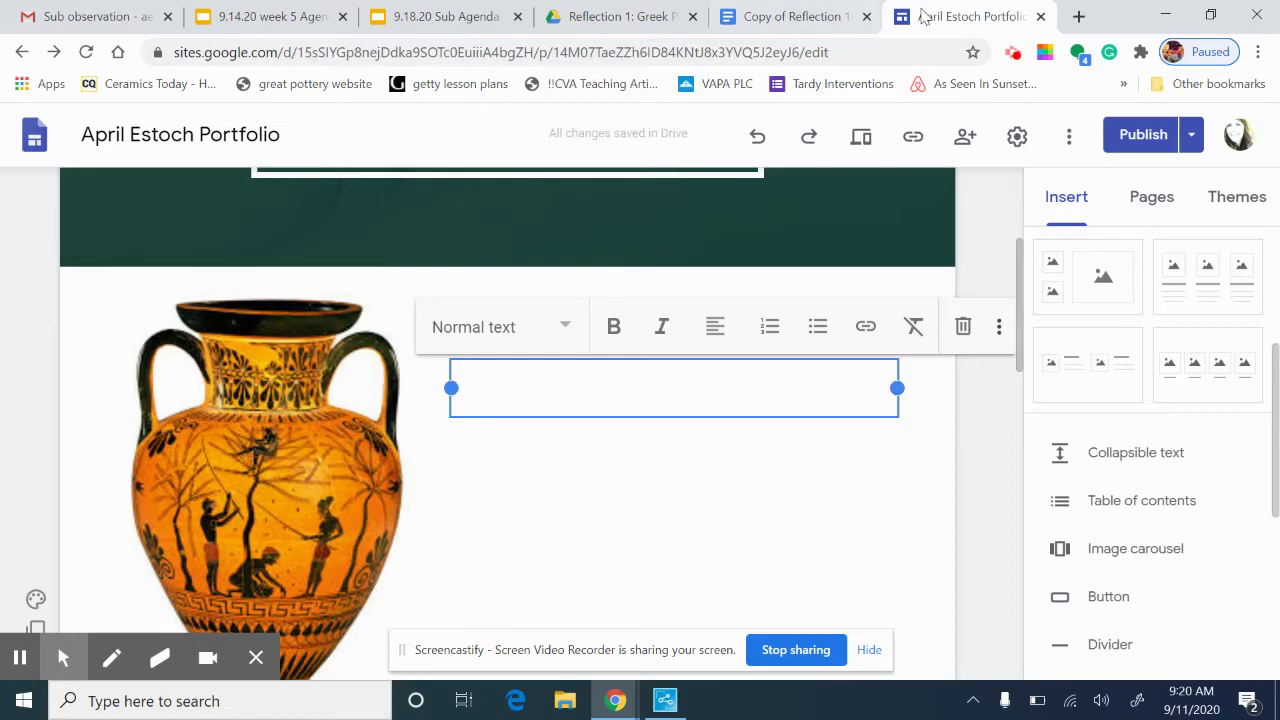
Copy the selected Paragraph 1 answer from the document and paste it as plain text under the portfolio's Reflection 1: Greek Pottery heading
{"action": "left_click", "coordinate": [790, 16]}
{"action": "right_click", "coordinate": [478, 350]}
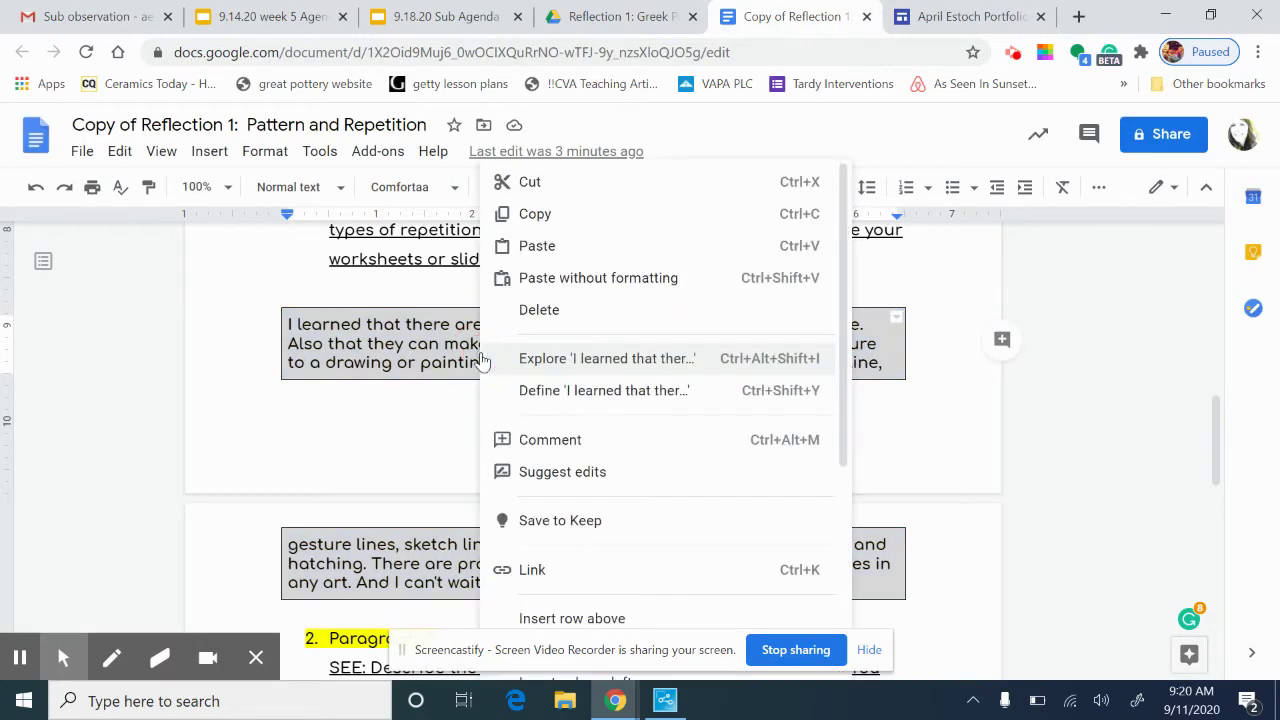
{"action": "left_click", "coordinate": [548, 214]}
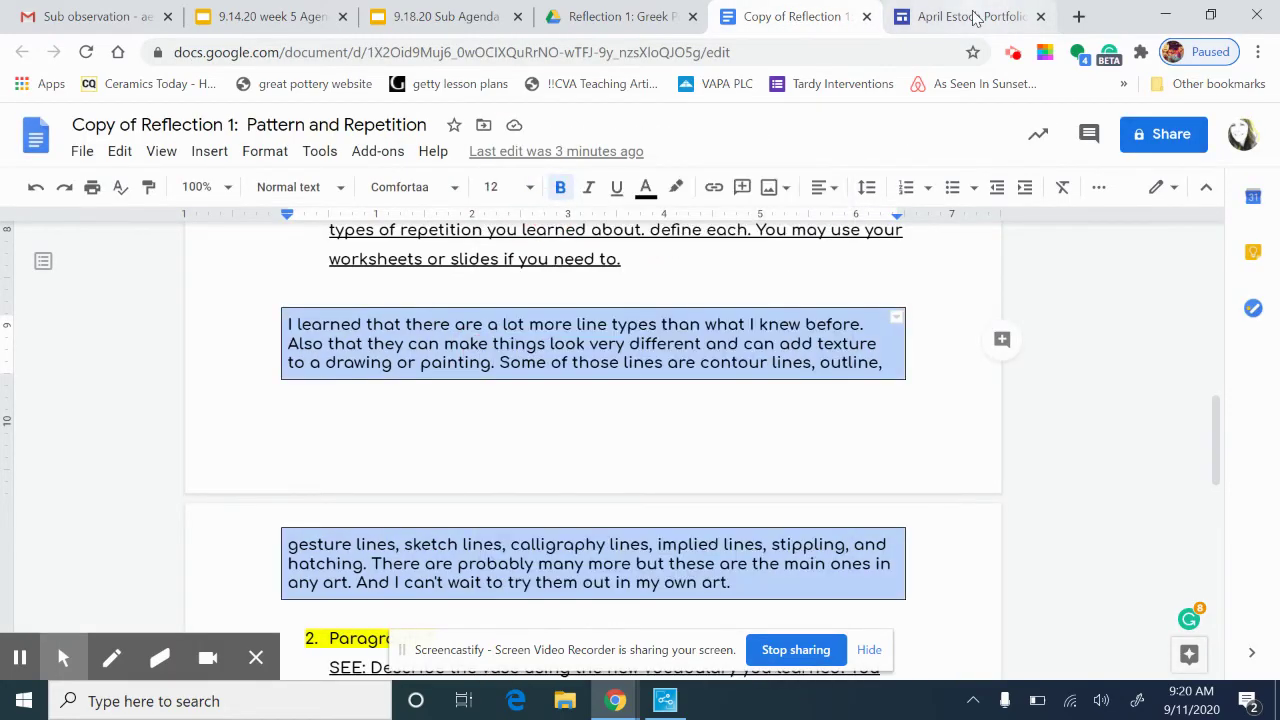
{"action": "left_click", "coordinate": [968, 16]}
{"action": "right_click", "coordinate": [493, 387]}
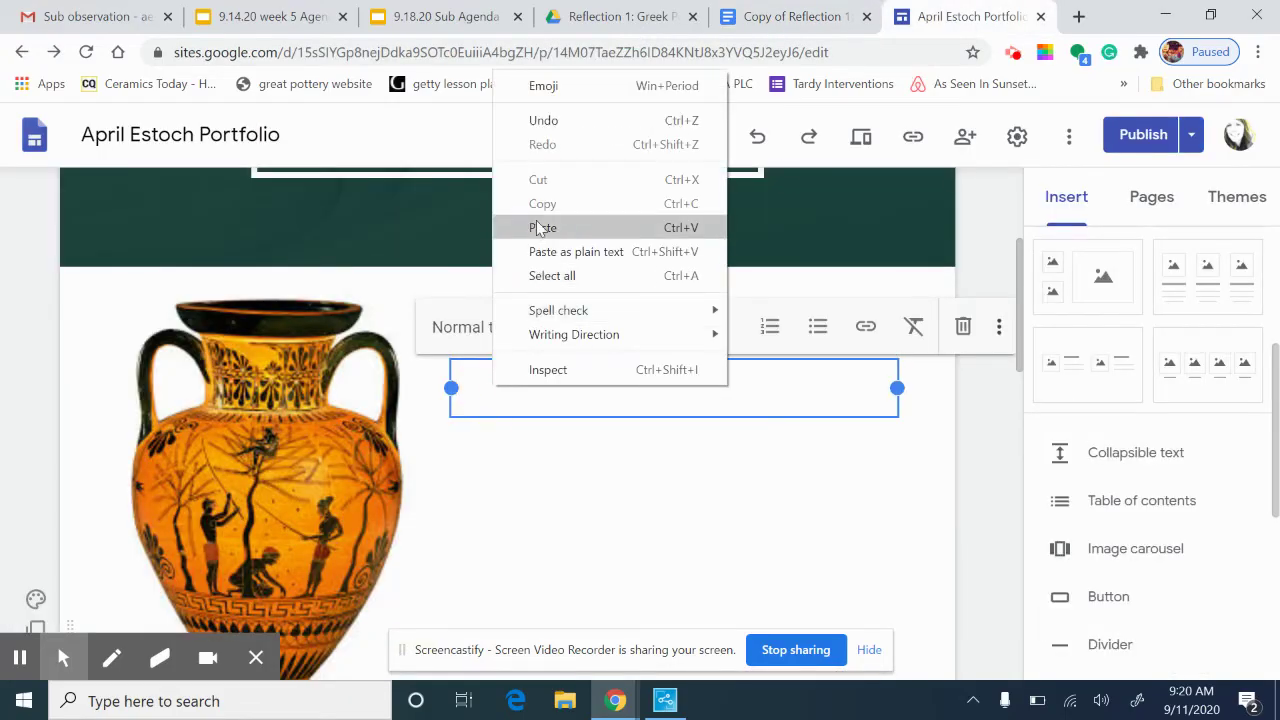
{"action": "left_click", "coordinate": [540, 254]}
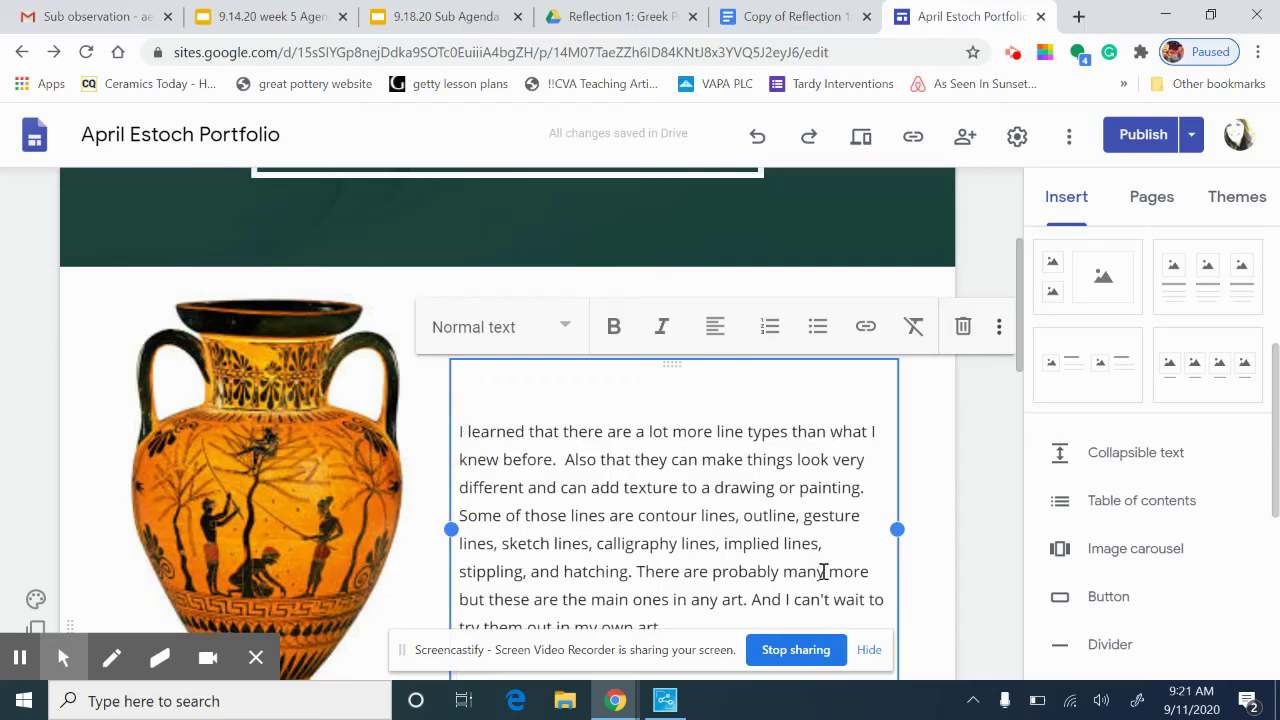
Remove the empty line above the pasted paragraph and place the cursor on the empty line below it
{"action": "left_click", "coordinate": [476, 430]}
{"action": "left_click", "coordinate": [460, 432]}
{"action": "key", "text": "BackSpace"}
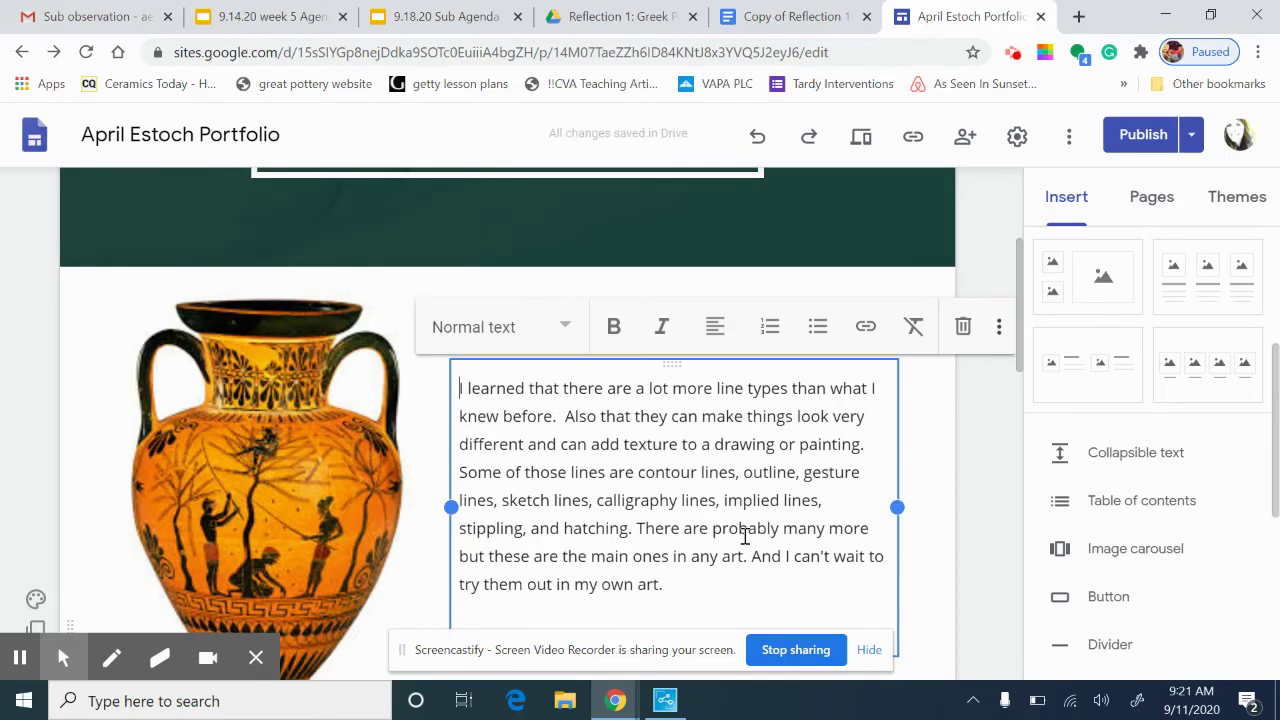
{"action": "scroll", "coordinate": [745, 537], "scroll_direction": "down", "scroll_amount": 2}
{"action": "left_click", "coordinate": [668, 417]}
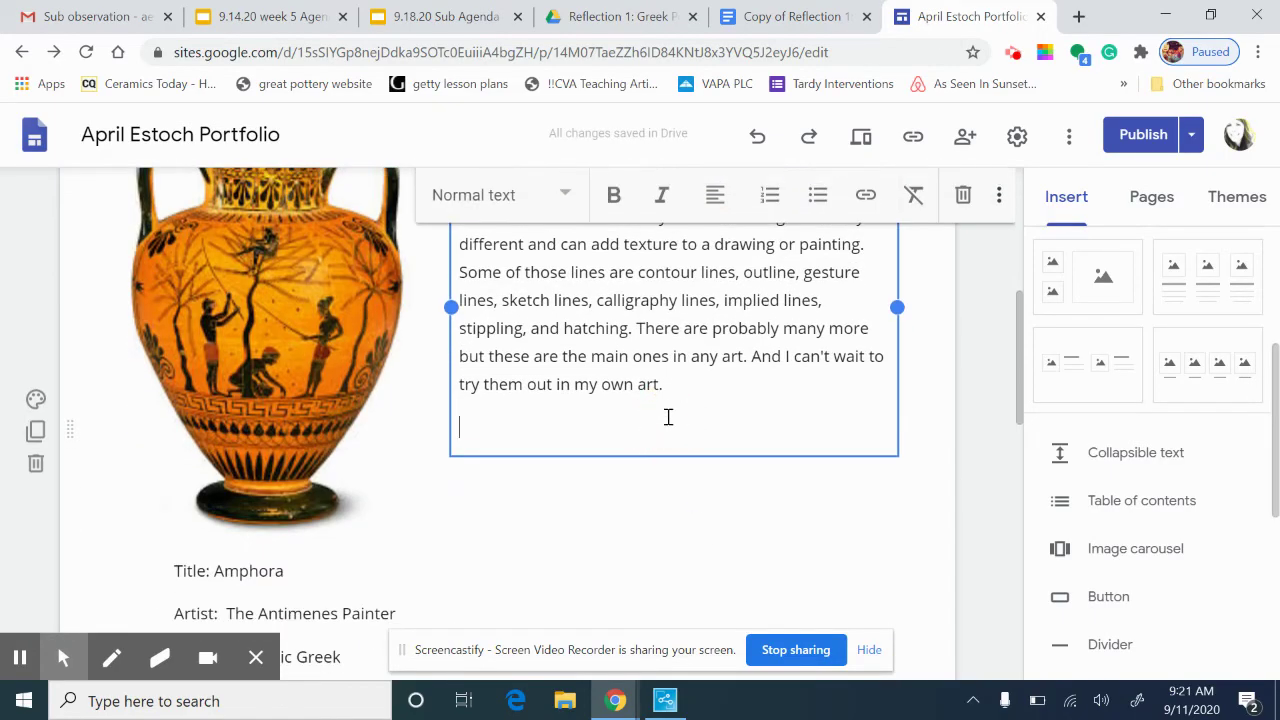
In the Reflection 1 document, copy the whole Paragraph 2 answer, from "This vase is from around 520 bc" to "very pretty and detailed."
{"action": "left_click", "coordinate": [786, 20]}
{"action": "scroll", "coordinate": [620, 470], "scroll_direction": "down", "scroll_amount": 6}
{"action": "scroll", "coordinate": [669, 430], "scroll_direction": "up", "scroll_amount": 2}
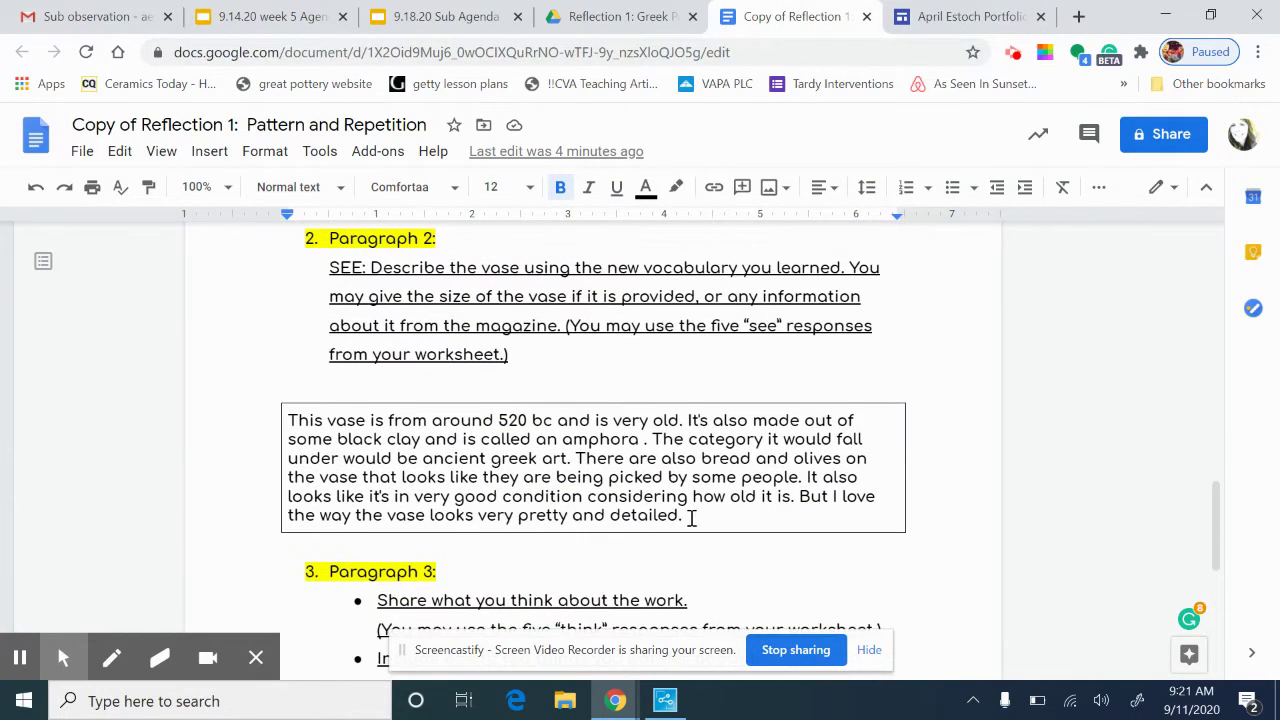
{"action": "left_click_drag", "start_coordinate": [690, 518], "coordinate": [288, 420]}
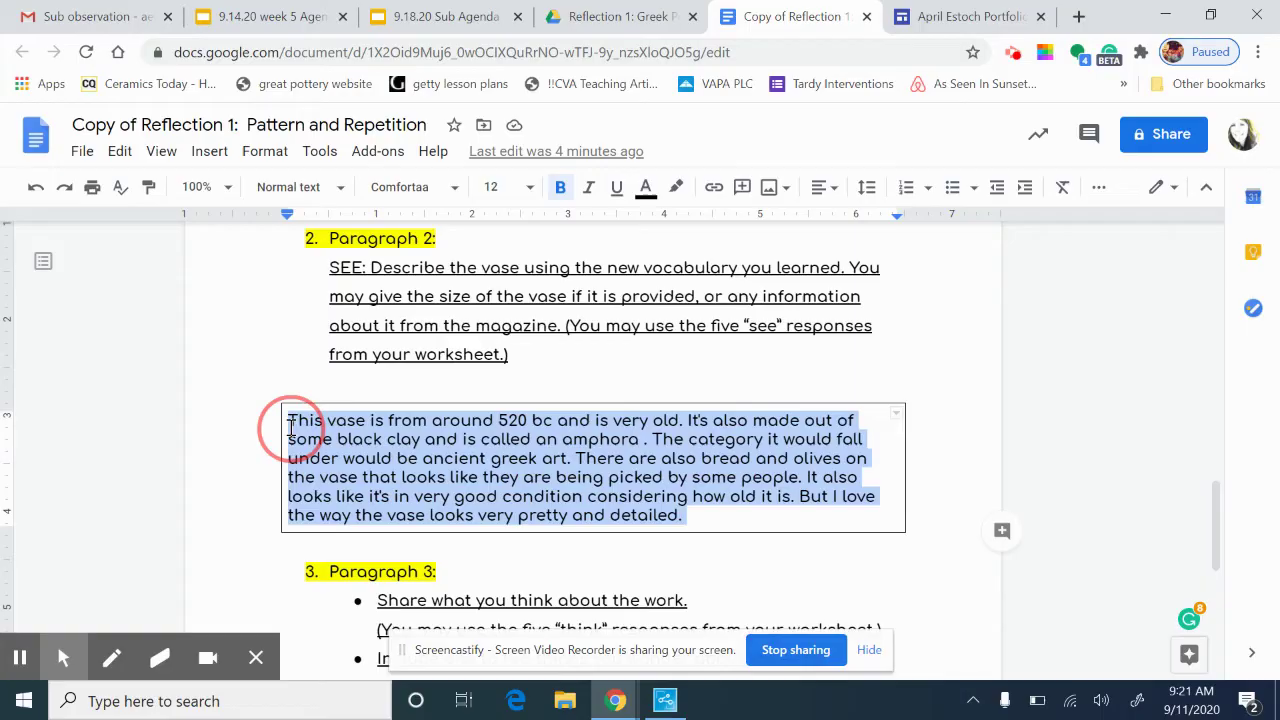
{"action": "right_click", "coordinate": [345, 445]}
{"action": "left_click", "coordinate": [400, 214]}
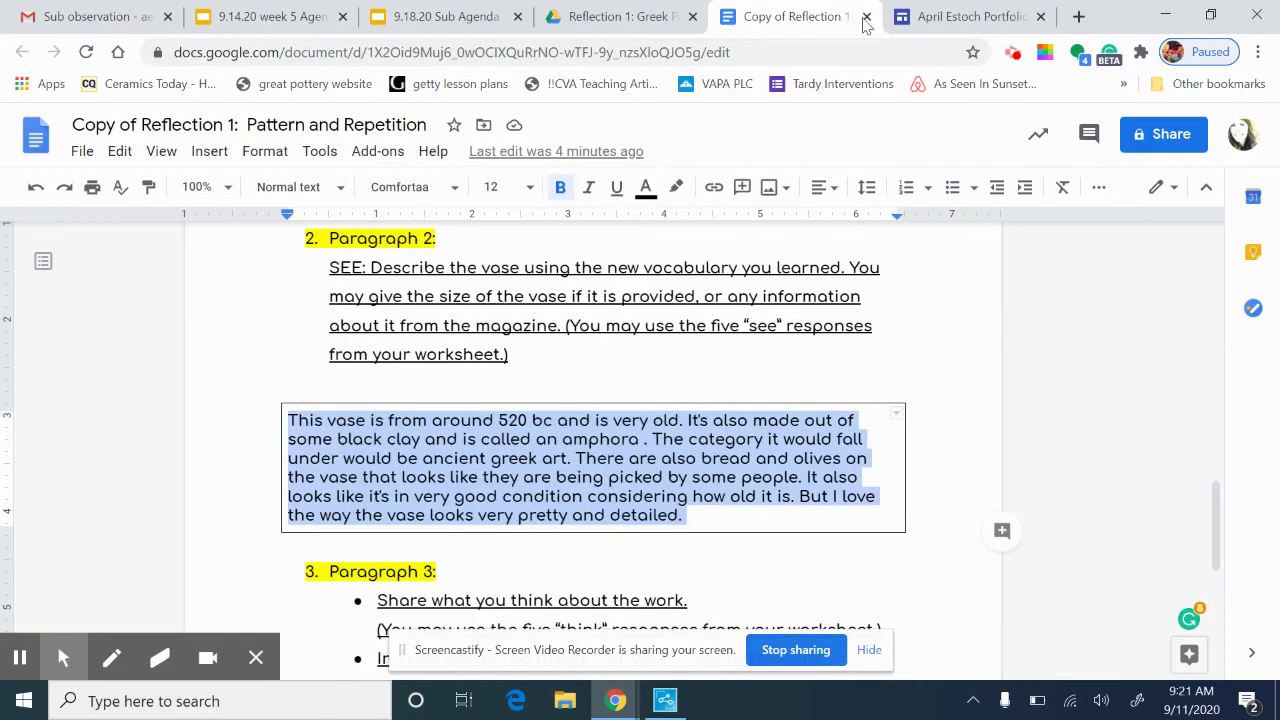
Paste the Paragraph 2 answer as plain text below the first paragraph in the portfolio's Greek Pottery reflection and add a new line after it
{"action": "left_click", "coordinate": [920, 14]}
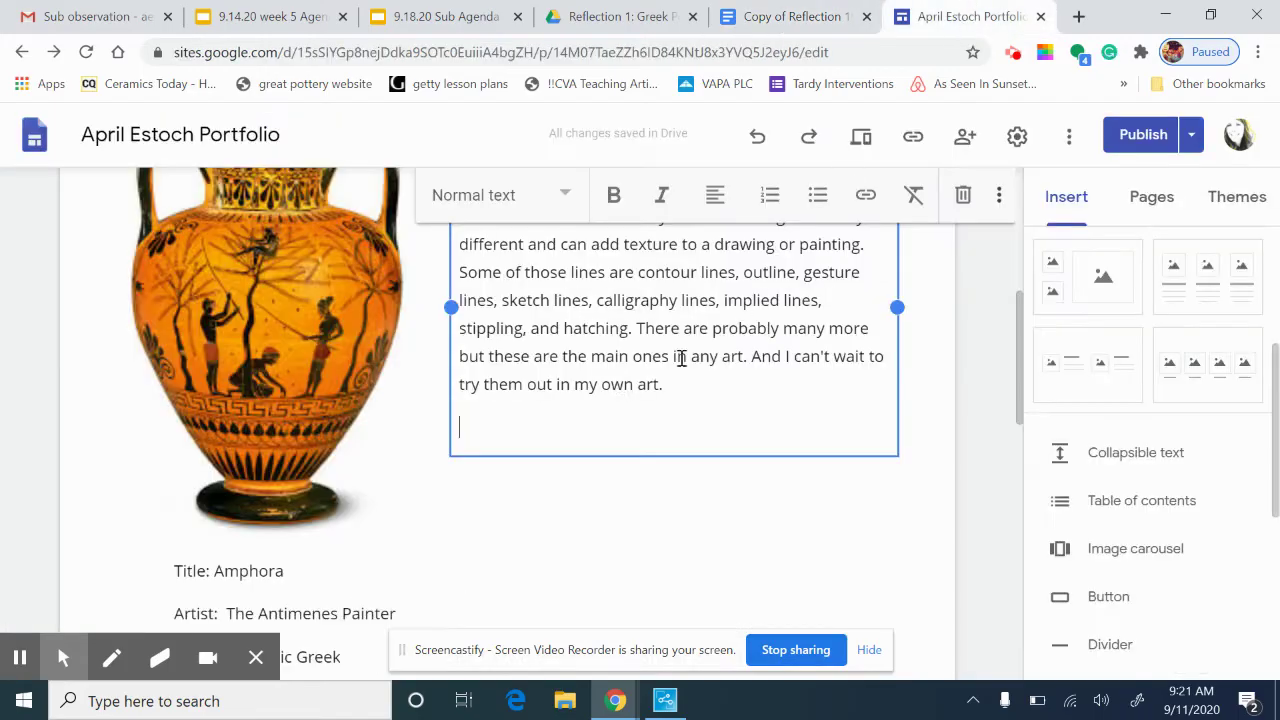
{"action": "right_click", "coordinate": [475, 428]}
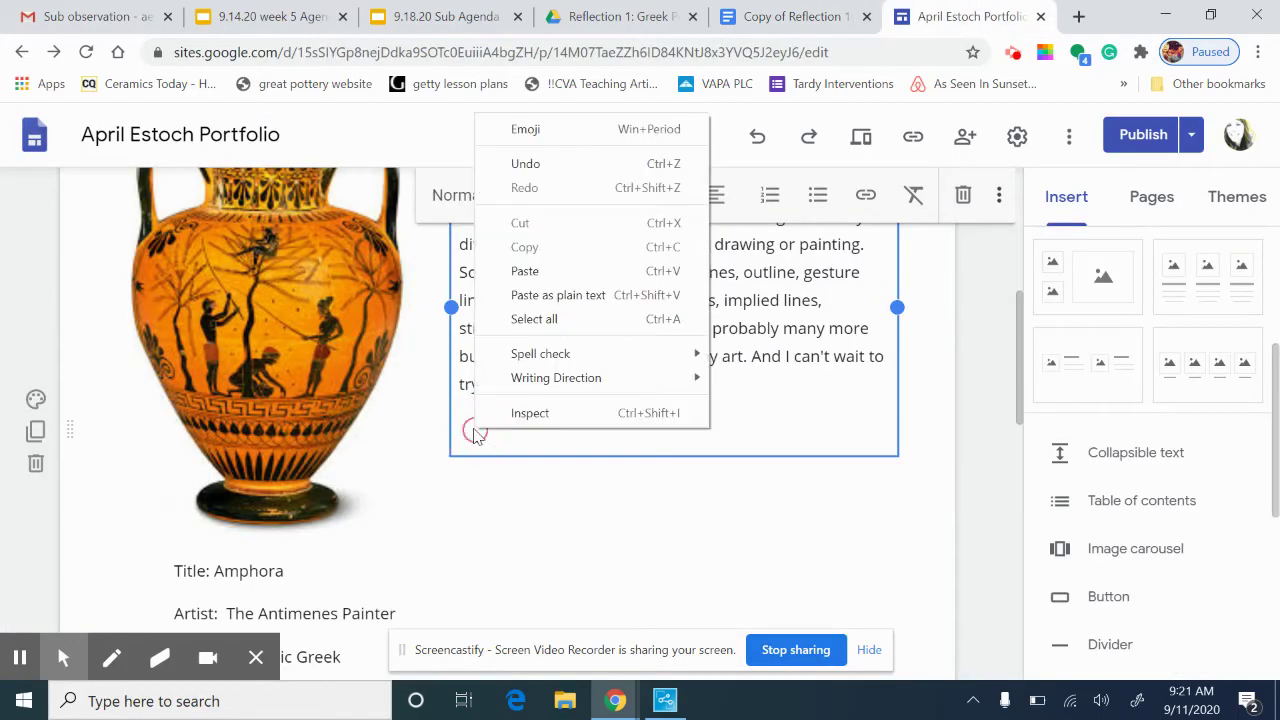
{"action": "left_click", "coordinate": [533, 298]}
{"action": "scroll", "coordinate": [521, 497], "scroll_direction": "down", "scroll_amount": 2}
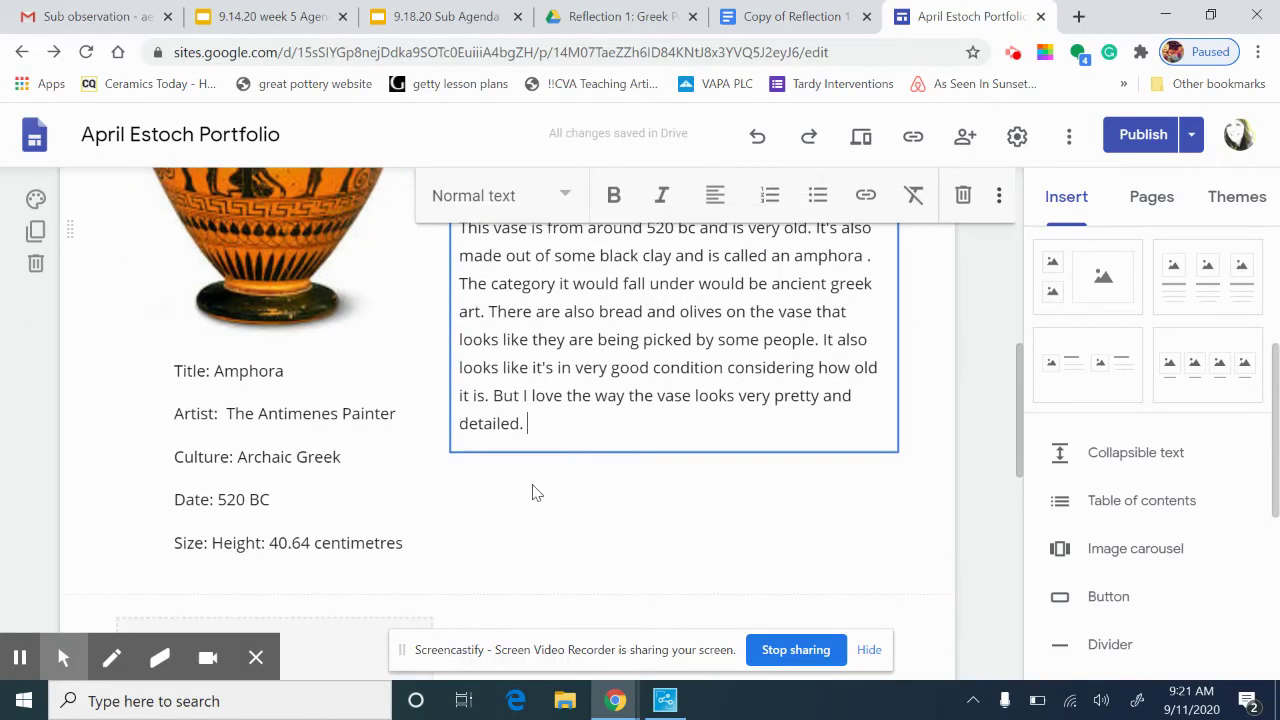
{"action": "key", "text": "Return"}
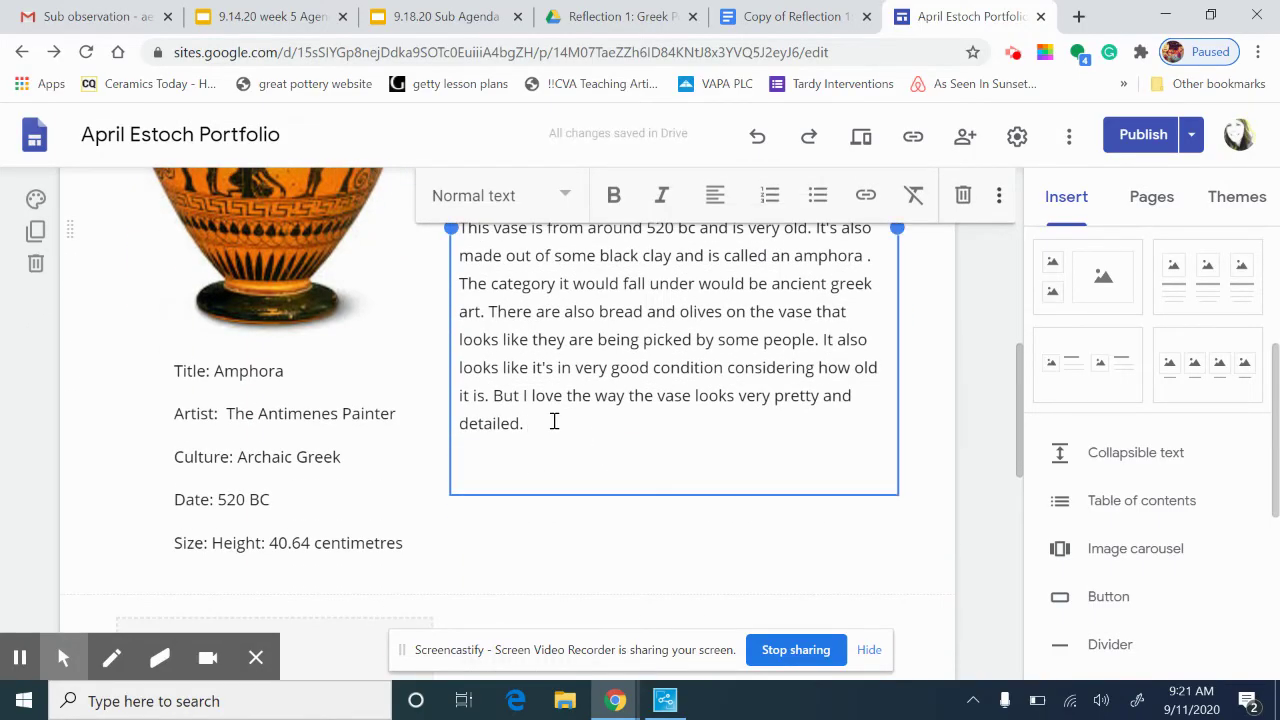
In the Reflection 1 document, copy the whole Paragraph 3 answer, from "Some things I wonder" to "ancient vase like that."
{"action": "left_click", "coordinate": [783, 20]}
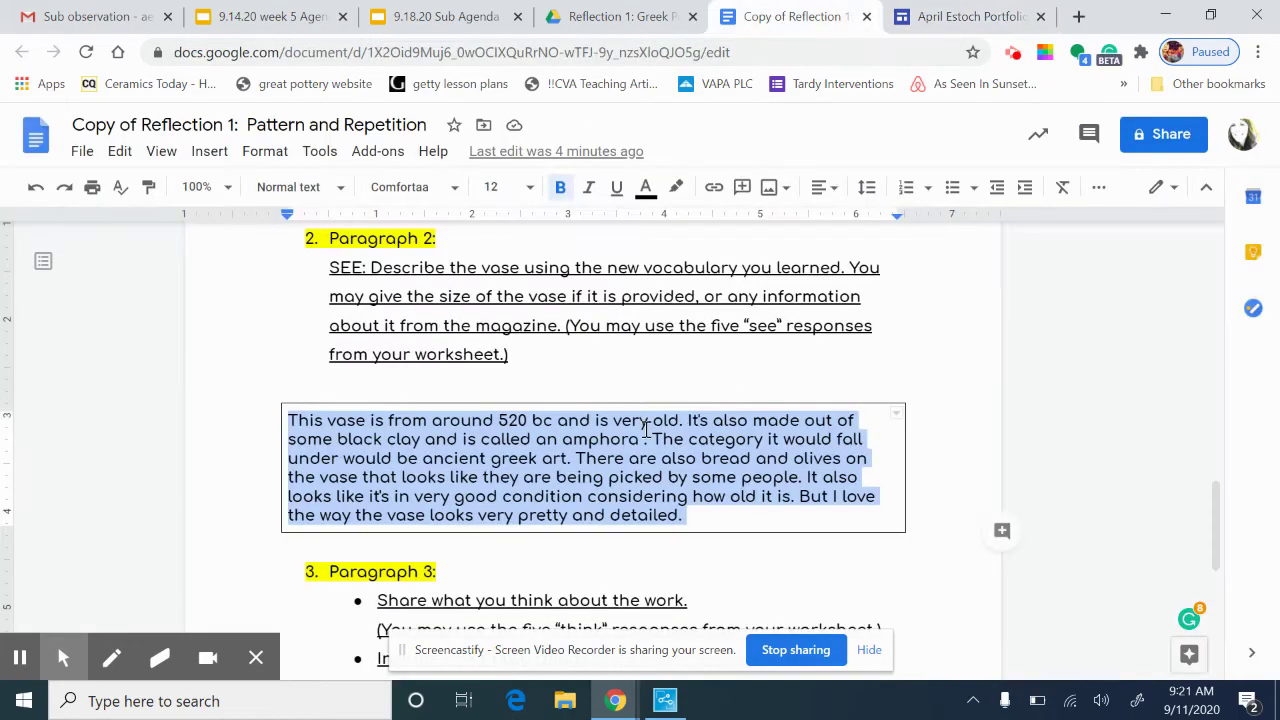
{"action": "scroll", "coordinate": [418, 418], "scroll_direction": "down", "scroll_amount": 3}
{"action": "scroll", "coordinate": [418, 418], "scroll_direction": "down", "scroll_amount": 1}
{"action": "left_click", "coordinate": [444, 433]}
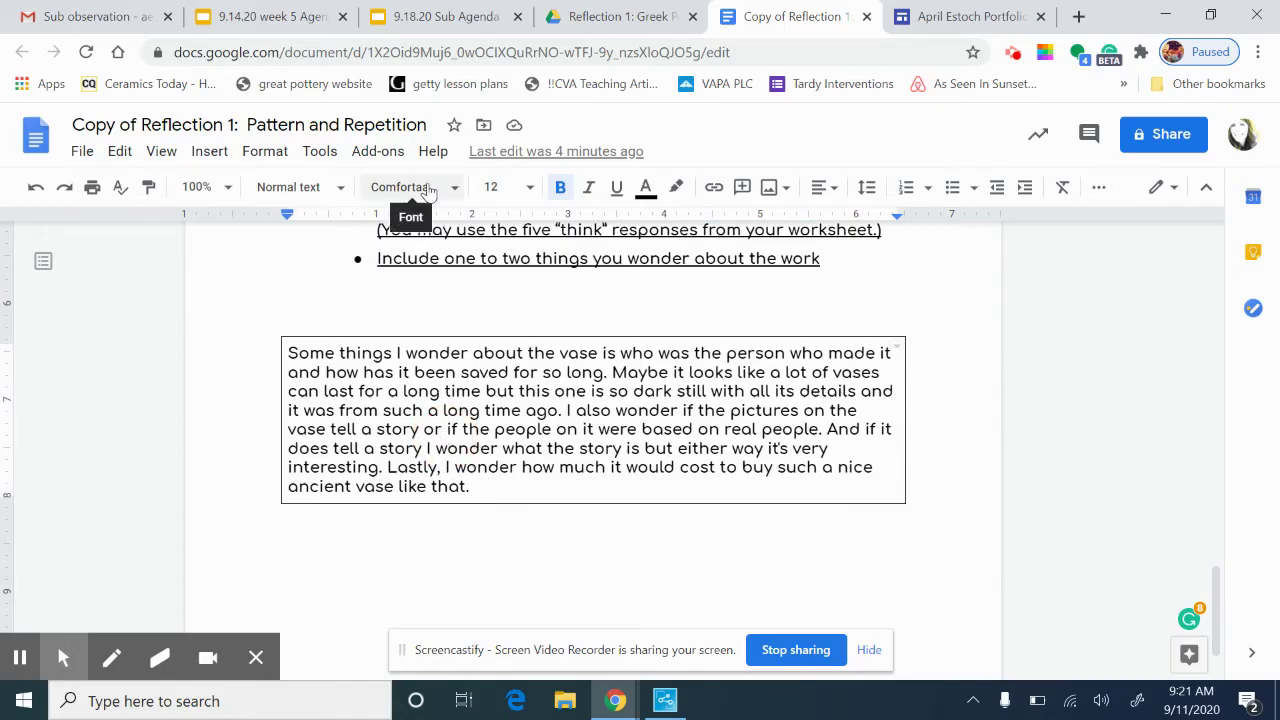
{"action": "left_click_drag", "start_coordinate": [470, 486], "coordinate": [293, 355]}
{"action": "key", "text": "ctrl+c"}
{"action": "right_click", "coordinate": [456, 395]}
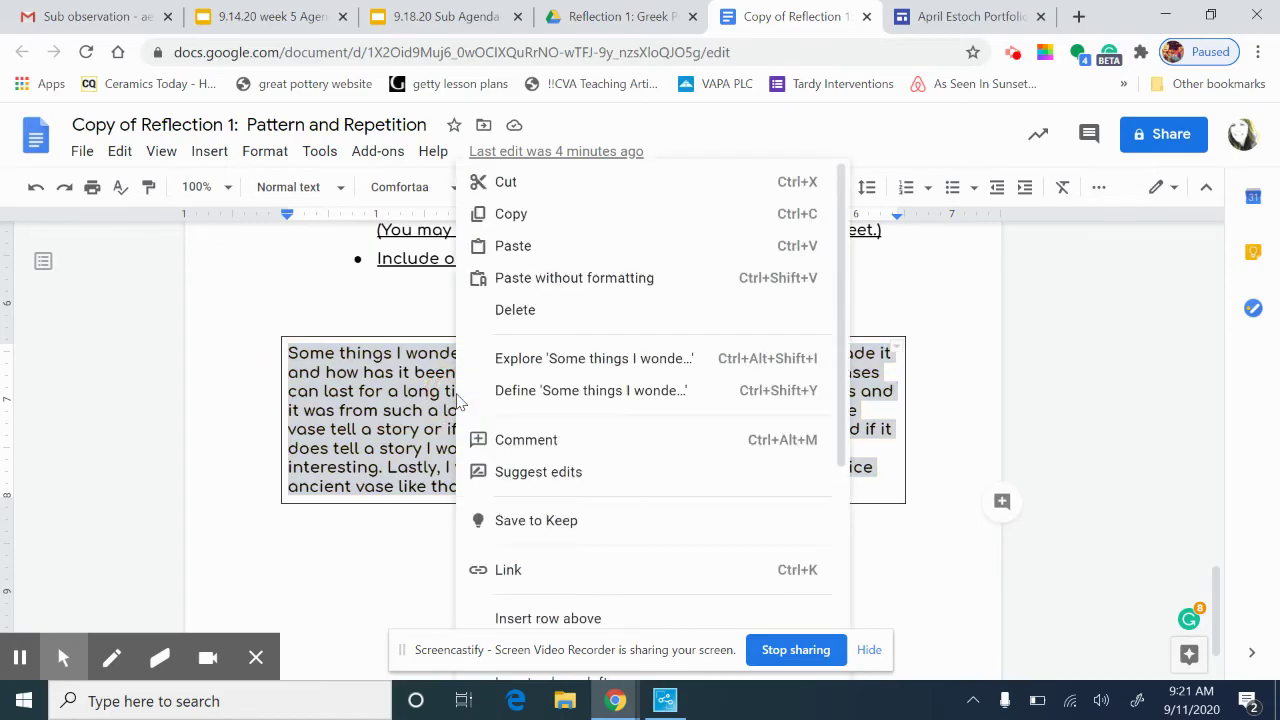
{"action": "left_click", "coordinate": [510, 213]}
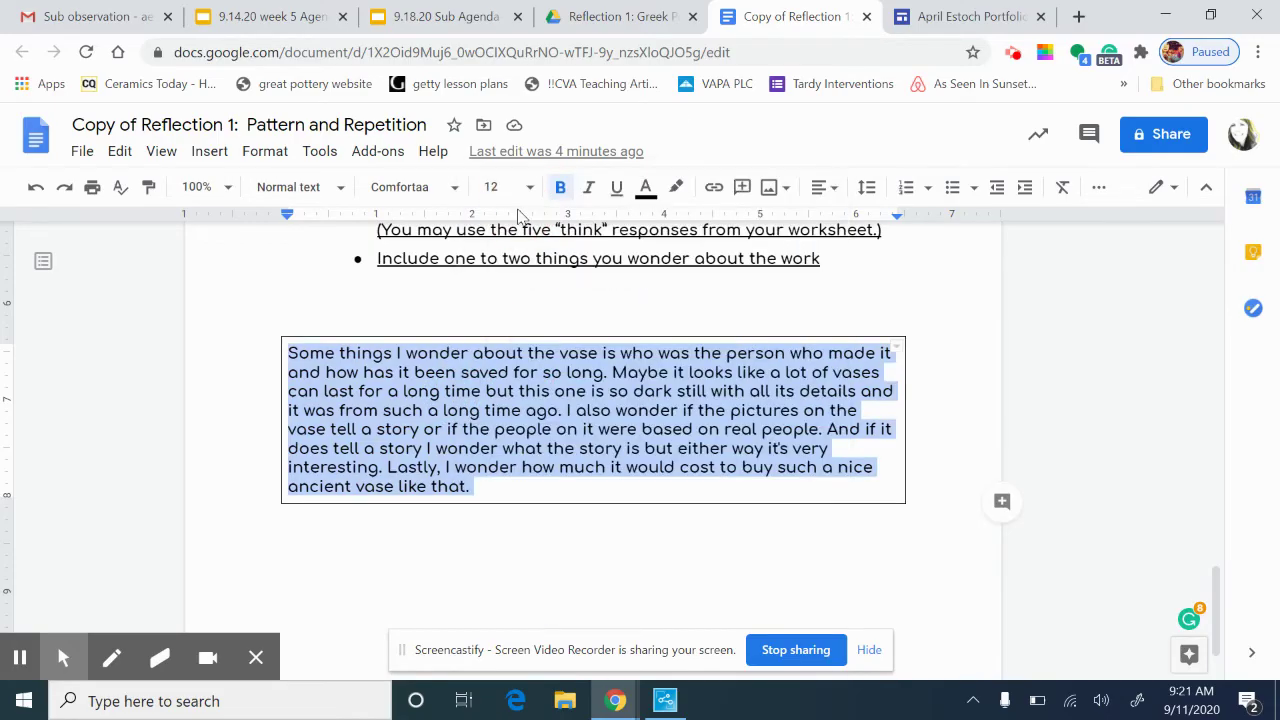
Paste the Paragraph 3 answer as plain text on the empty line below the second paragraph of the portfolio reflection
{"action": "left_click", "coordinate": [945, 16]}
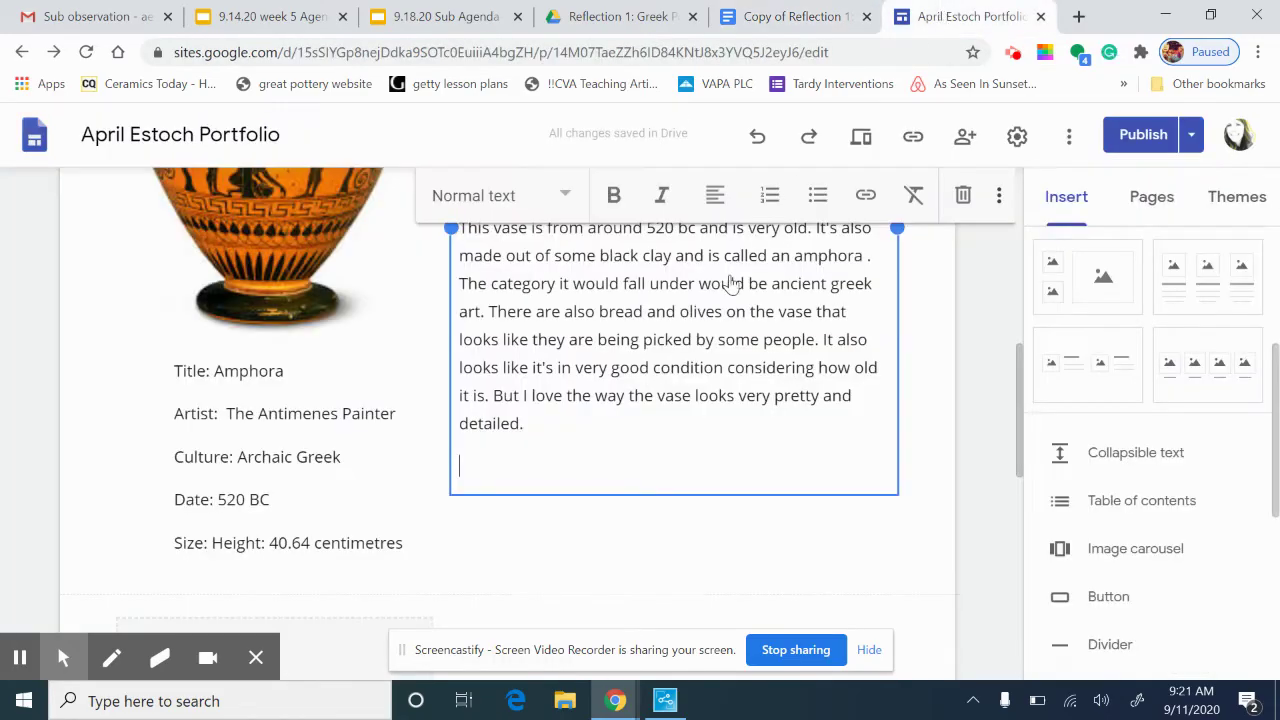
{"action": "right_click", "coordinate": [462, 470]}
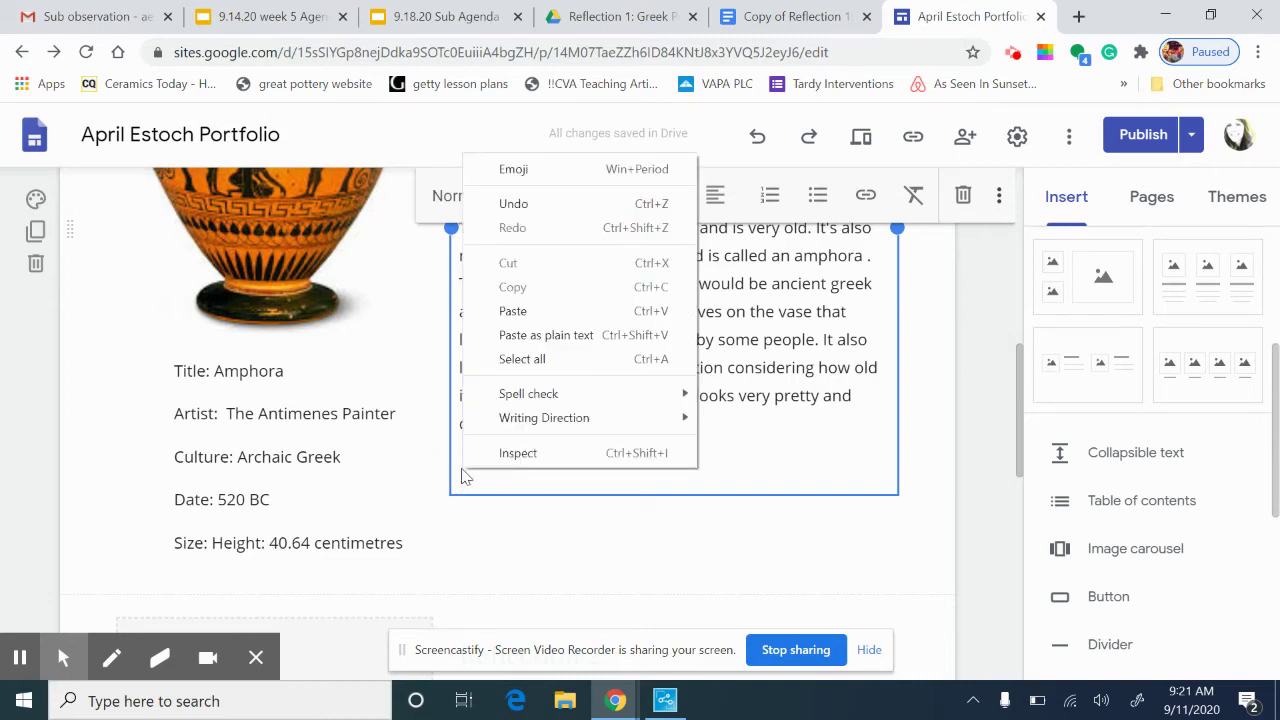
{"action": "left_click", "coordinate": [545, 335]}
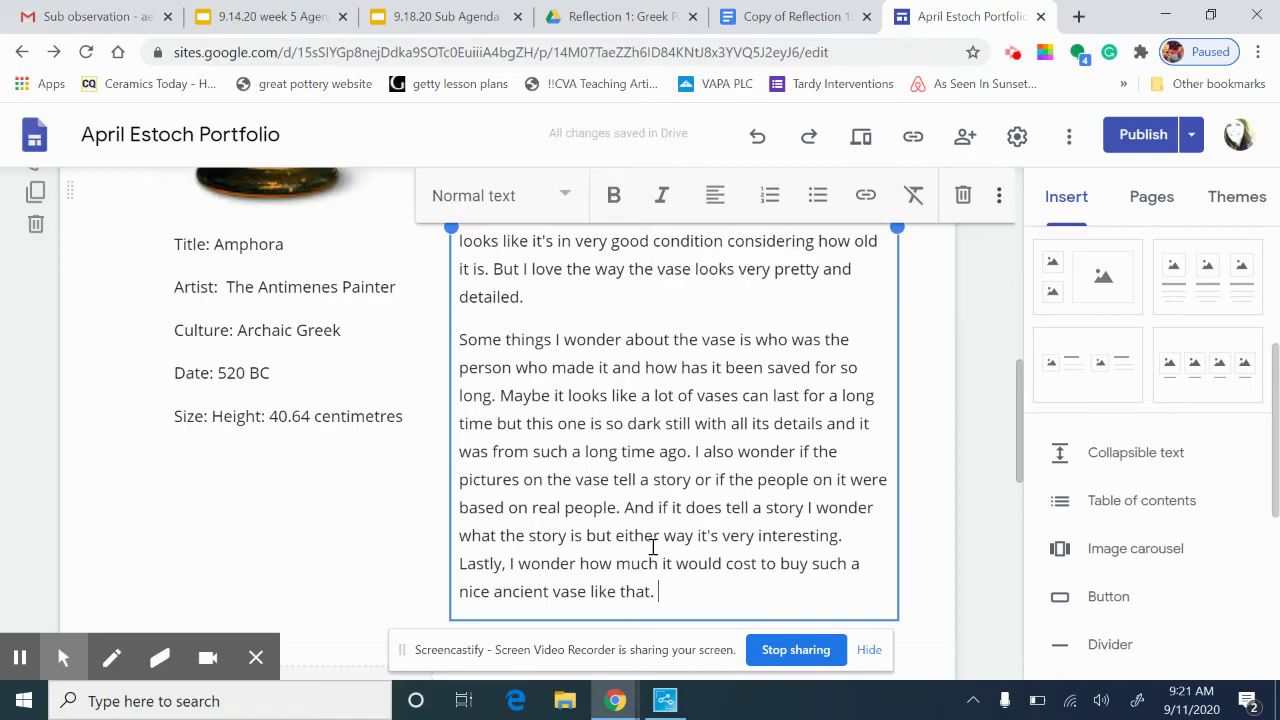
In the second paragraph, remove the space before the period after "amphora" and capitalize "Greek" in "ancient greek art"
{"action": "scroll", "coordinate": [654, 547], "scroll_direction": "up", "scroll_amount": 10}
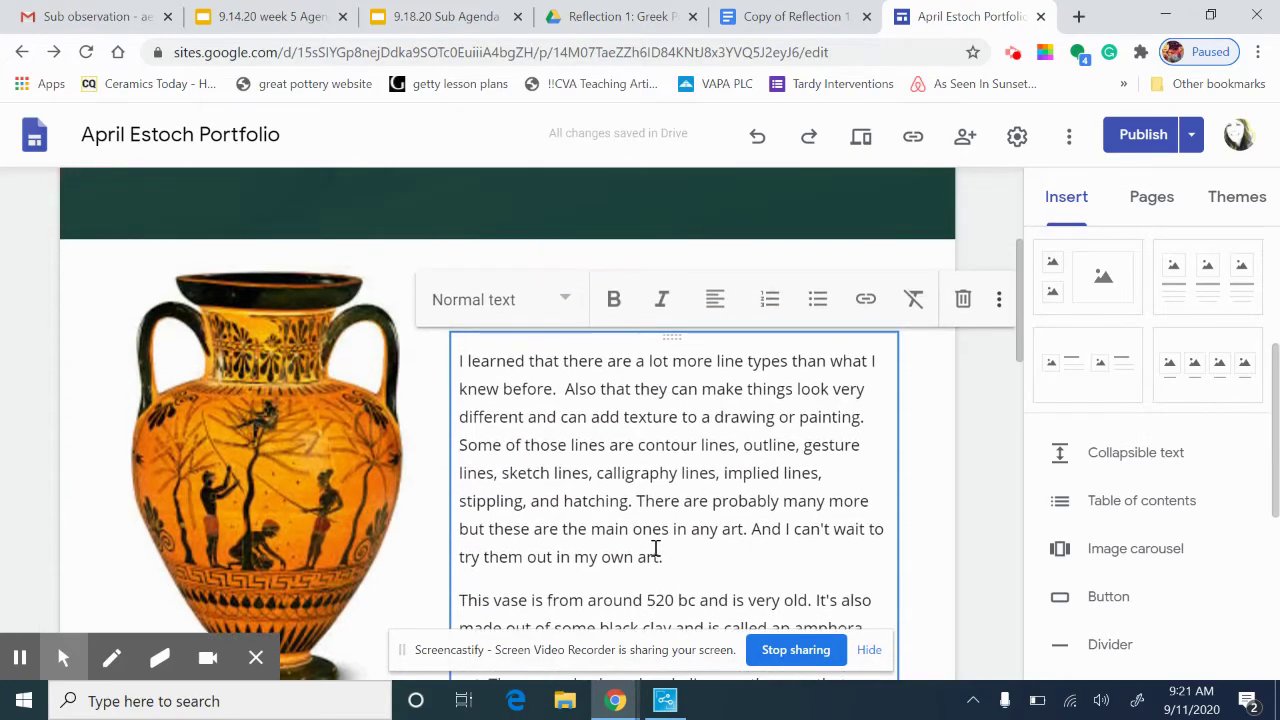
{"action": "scroll", "coordinate": [655, 548], "scroll_direction": "down", "scroll_amount": 3}
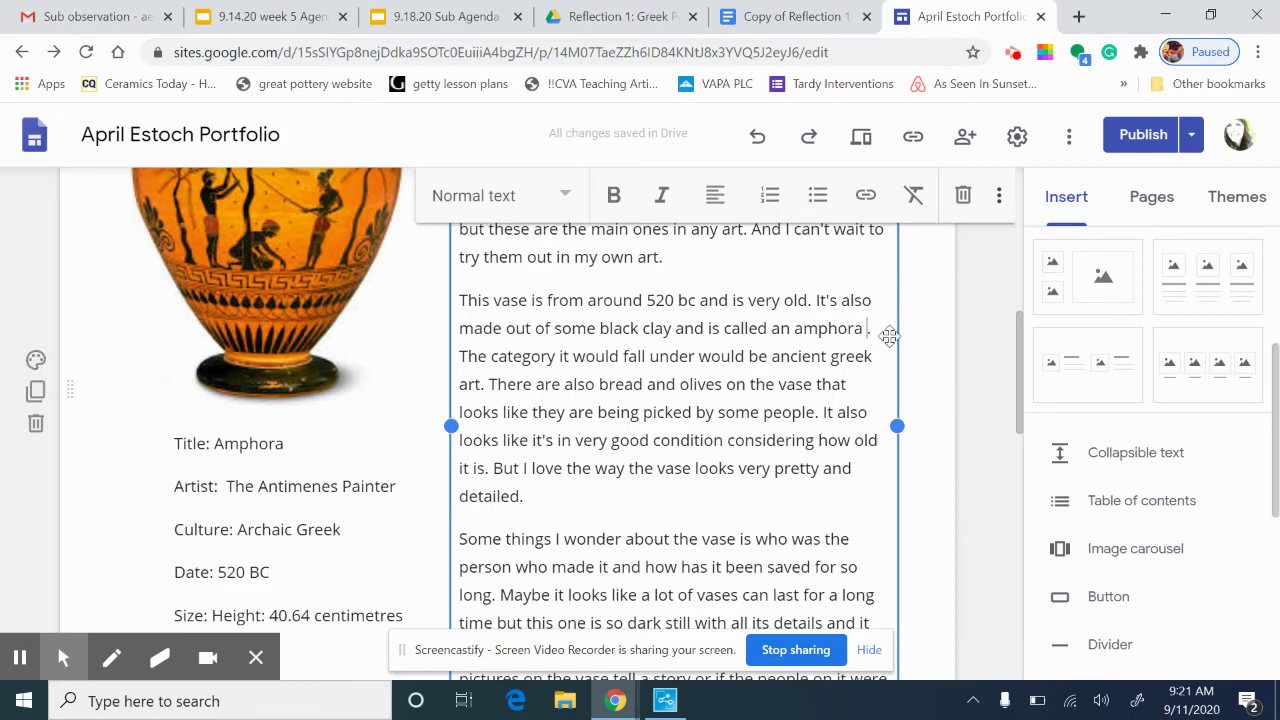
{"action": "key", "text": "BackSpace"}
{"action": "left_click", "coordinate": [832, 356]}
{"action": "type", "text": "G"}
Select all three reflection paragraphs in the portfolio text box and copy them
{"action": "scroll", "coordinate": [727, 467], "scroll_direction": "down", "scroll_amount": 3}
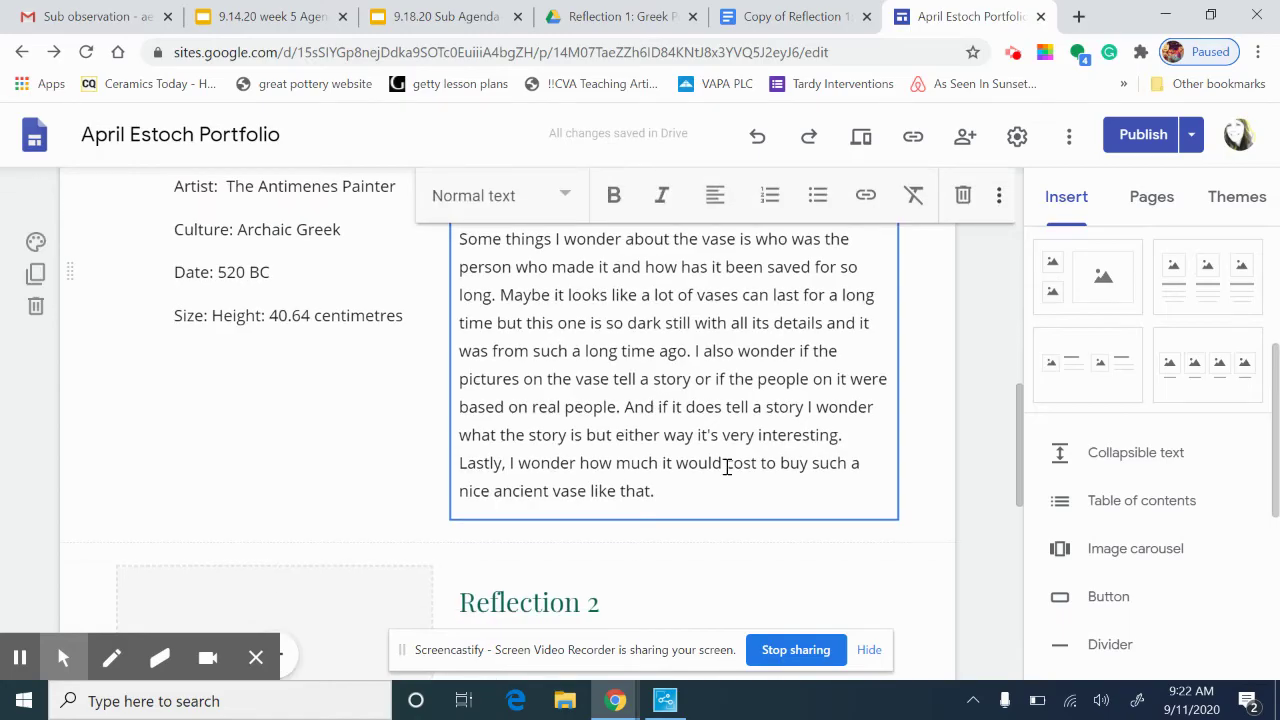
{"action": "scroll", "coordinate": [727, 465], "scroll_direction": "up", "scroll_amount": 2}
{"action": "scroll", "coordinate": [663, 530], "scroll_direction": "down", "scroll_amount": 3}
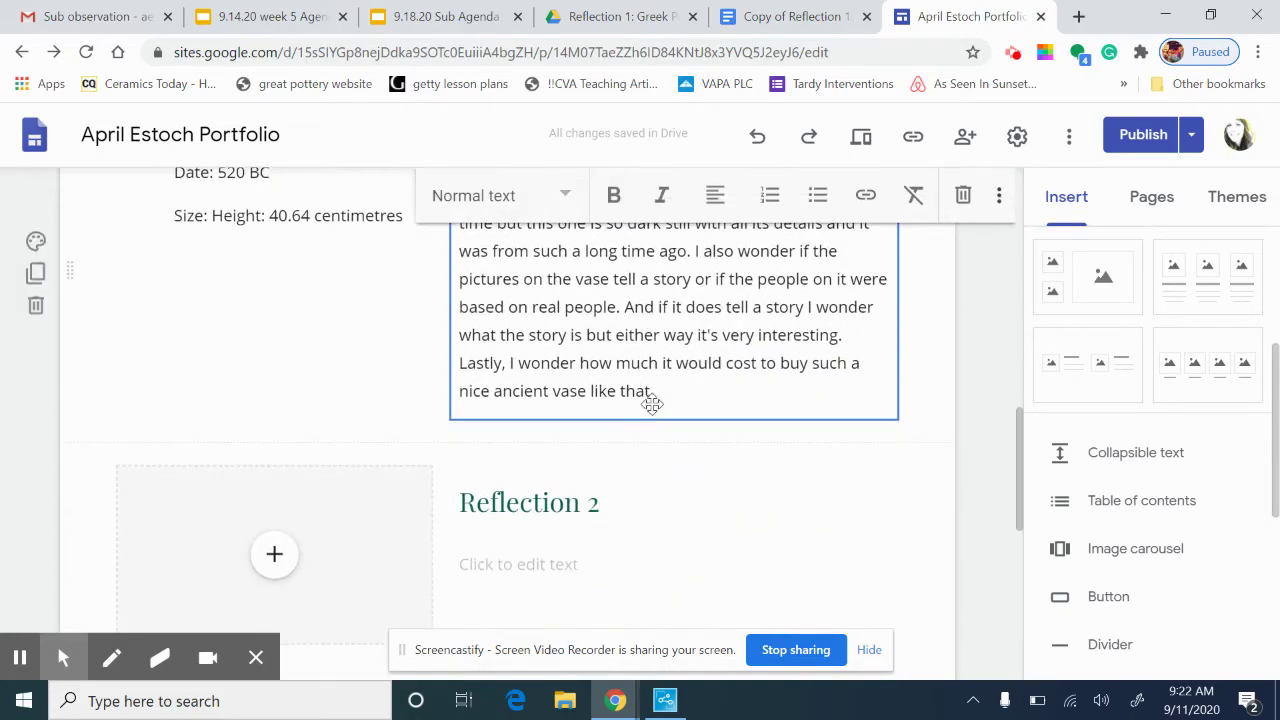
{"action": "left_click_drag", "start_coordinate": [657, 390], "coordinate": [448, 370]}
{"action": "right_click", "coordinate": [571, 406]}
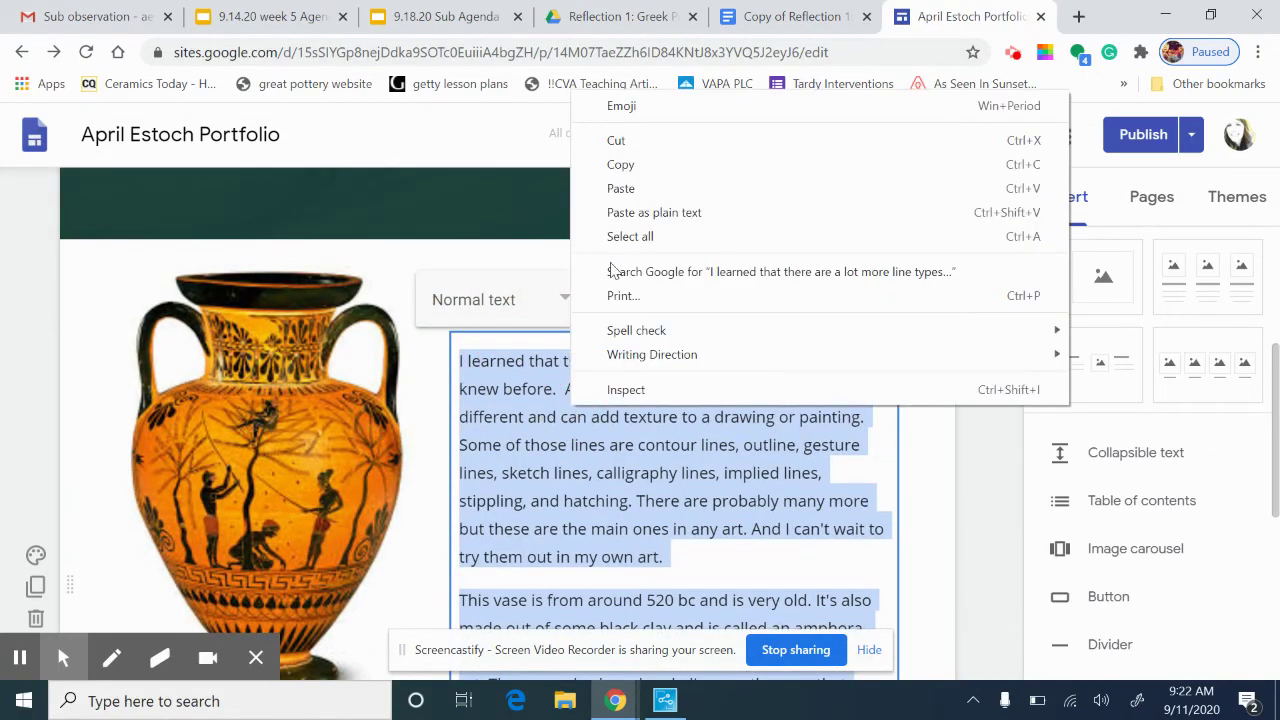
{"action": "left_click", "coordinate": [621, 165]}
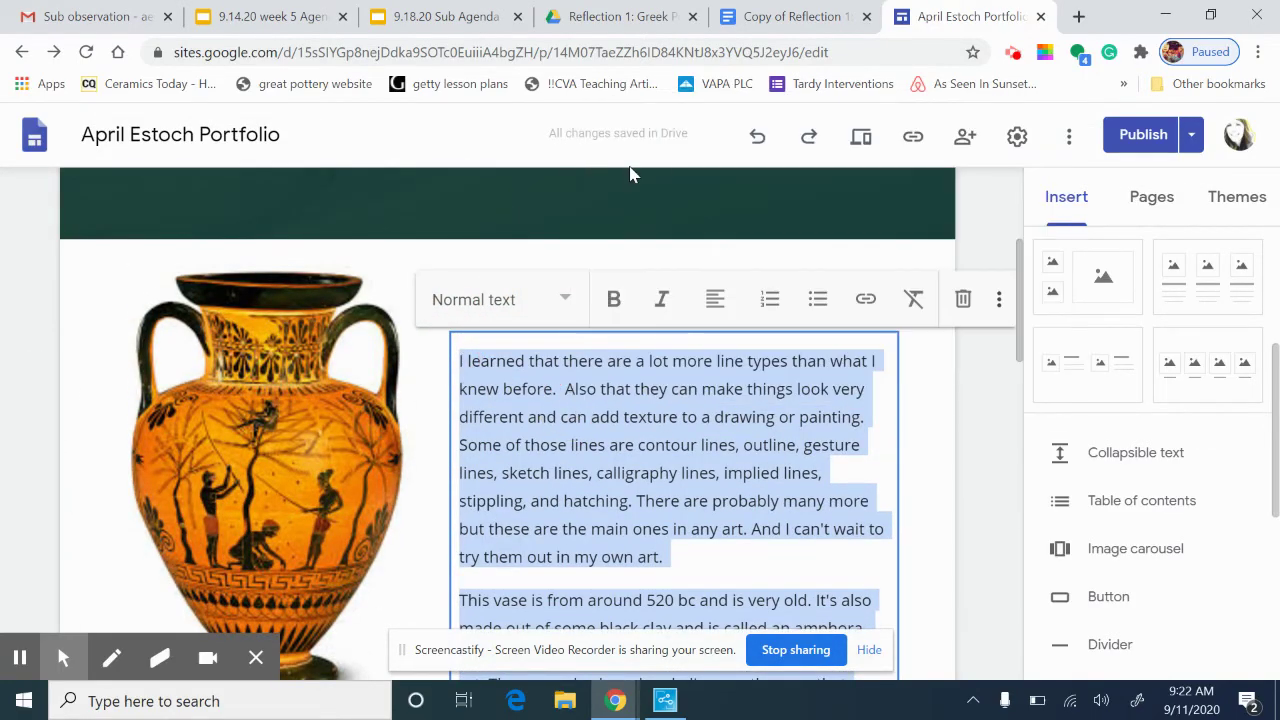
Switch to a new Grammarly document and paste the copied reflection into its body as plain text
{"action": "left_click", "coordinate": [1110, 53]}
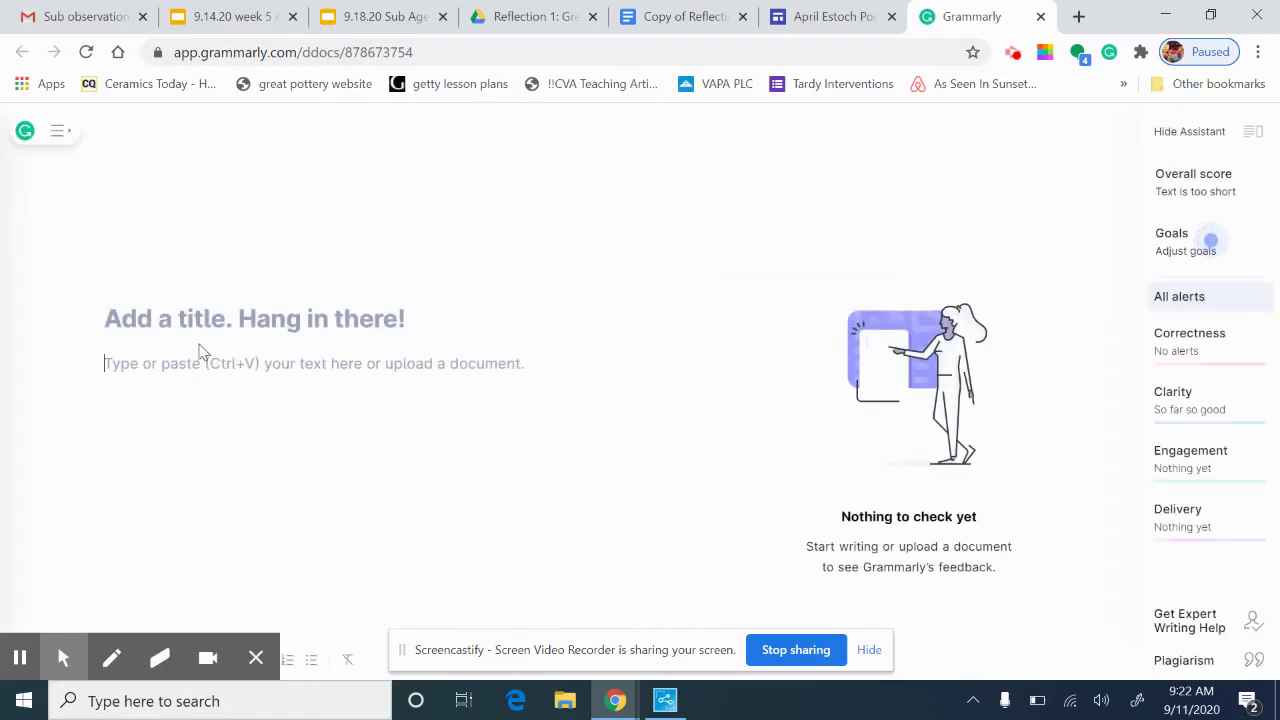
{"action": "left_click", "coordinate": [107, 365]}
{"action": "right_click", "coordinate": [107, 366]}
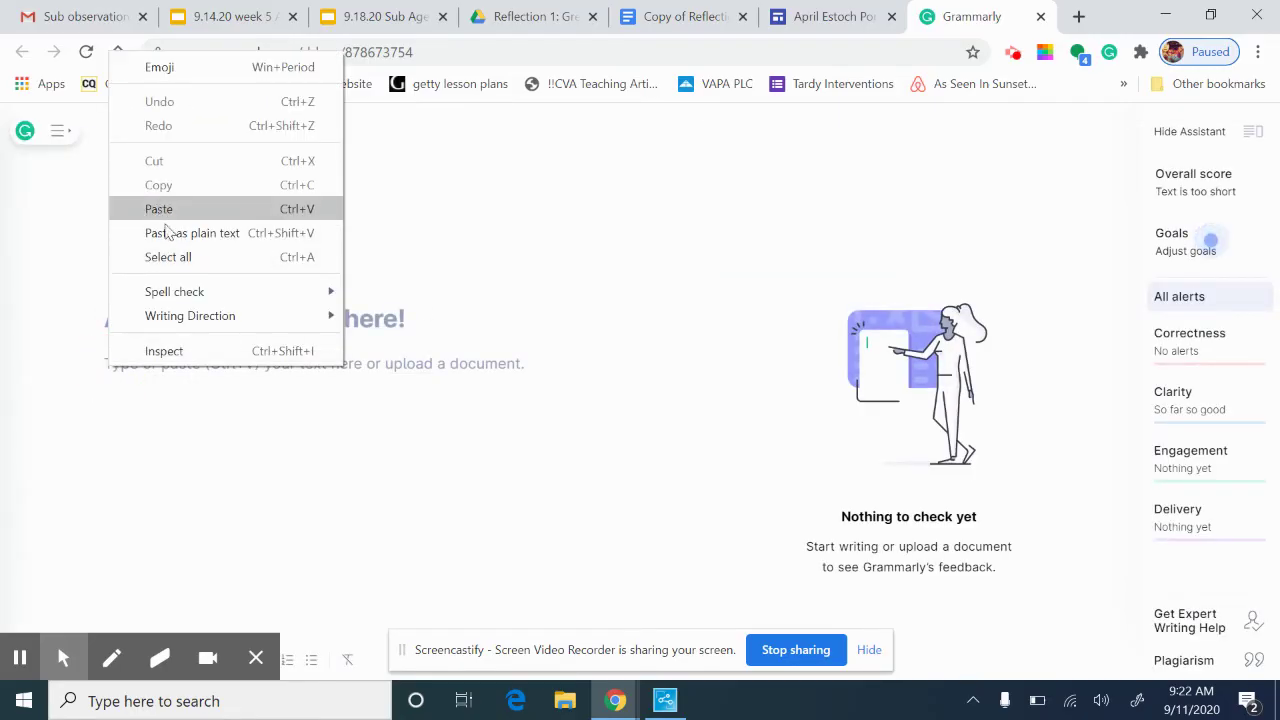
{"action": "left_click", "coordinate": [169, 237]}
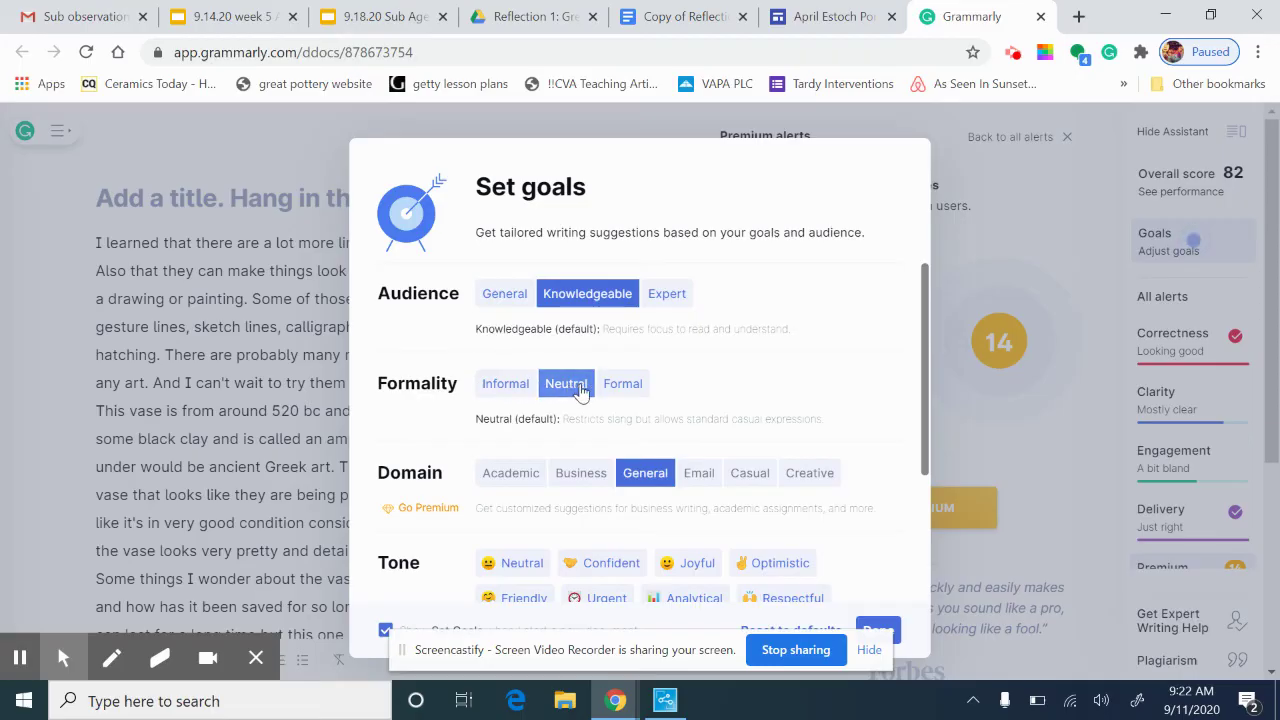
Set the writing goals to the Inform intent and the Neutral tone, and apply them
{"action": "left_click", "coordinate": [500, 477]}
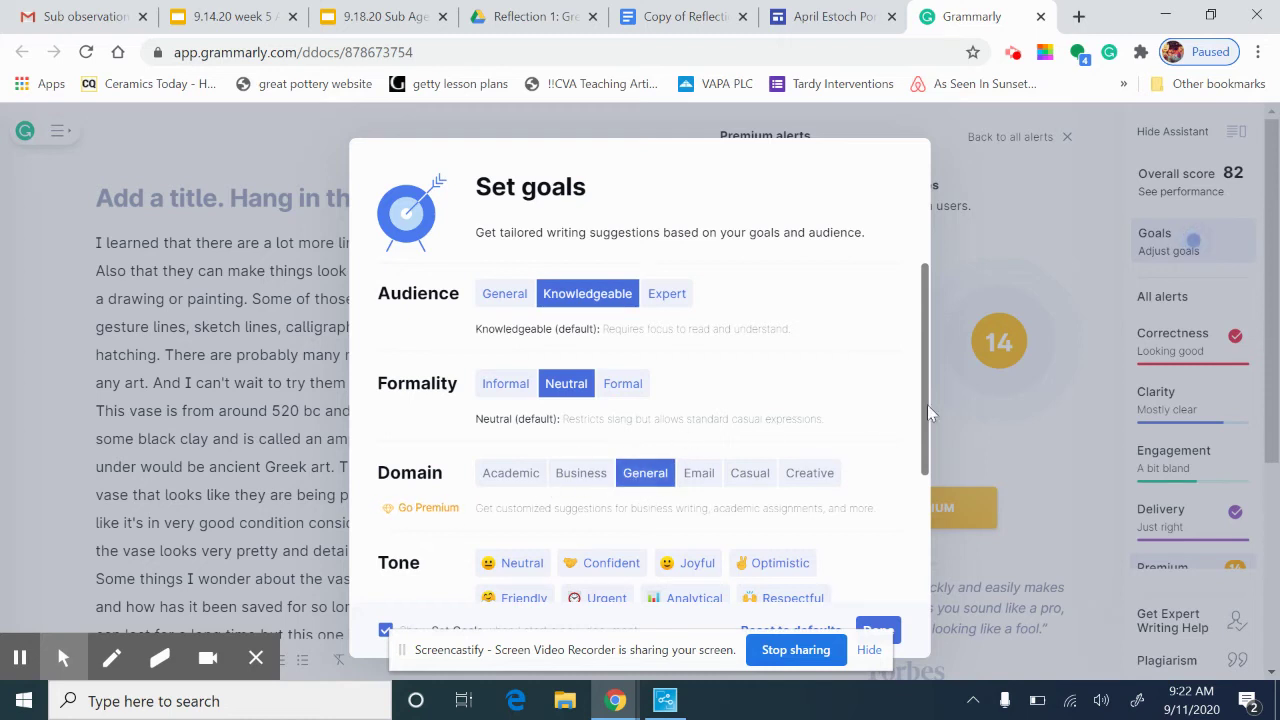
{"action": "scroll", "coordinate": [895, 427], "scroll_direction": "down", "scroll_amount": 2}
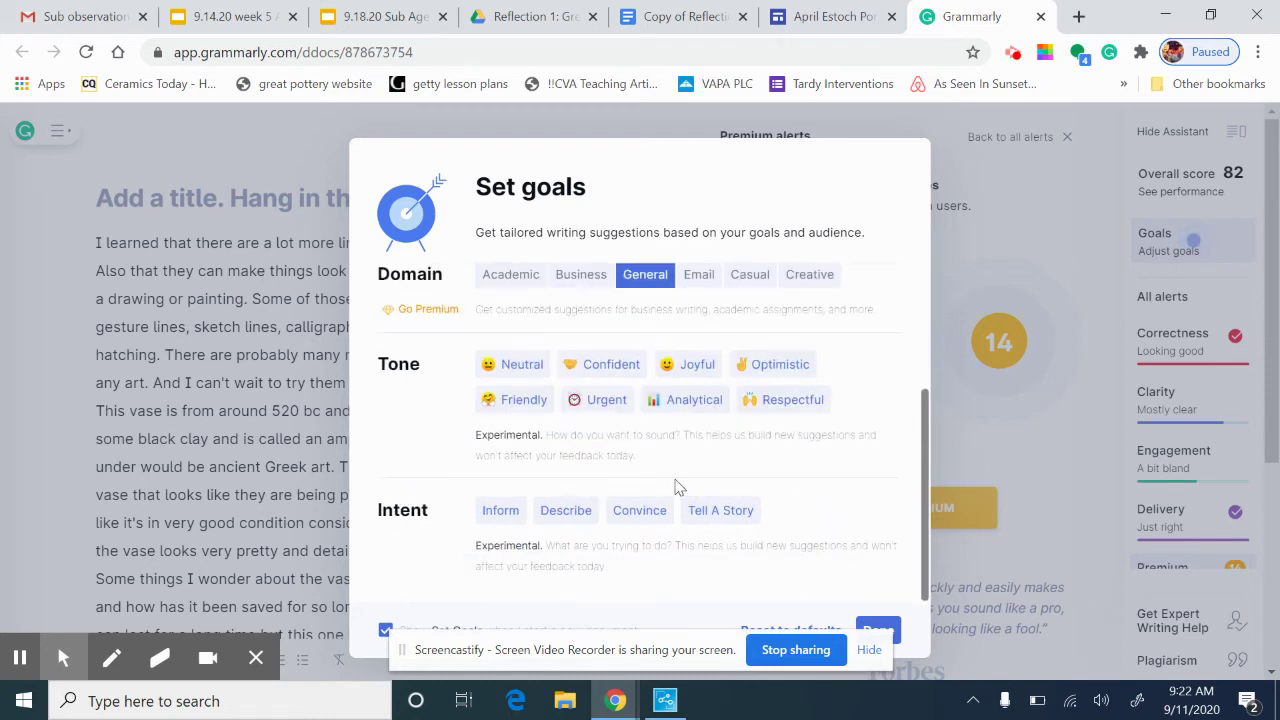
{"action": "left_click", "coordinate": [506, 516]}
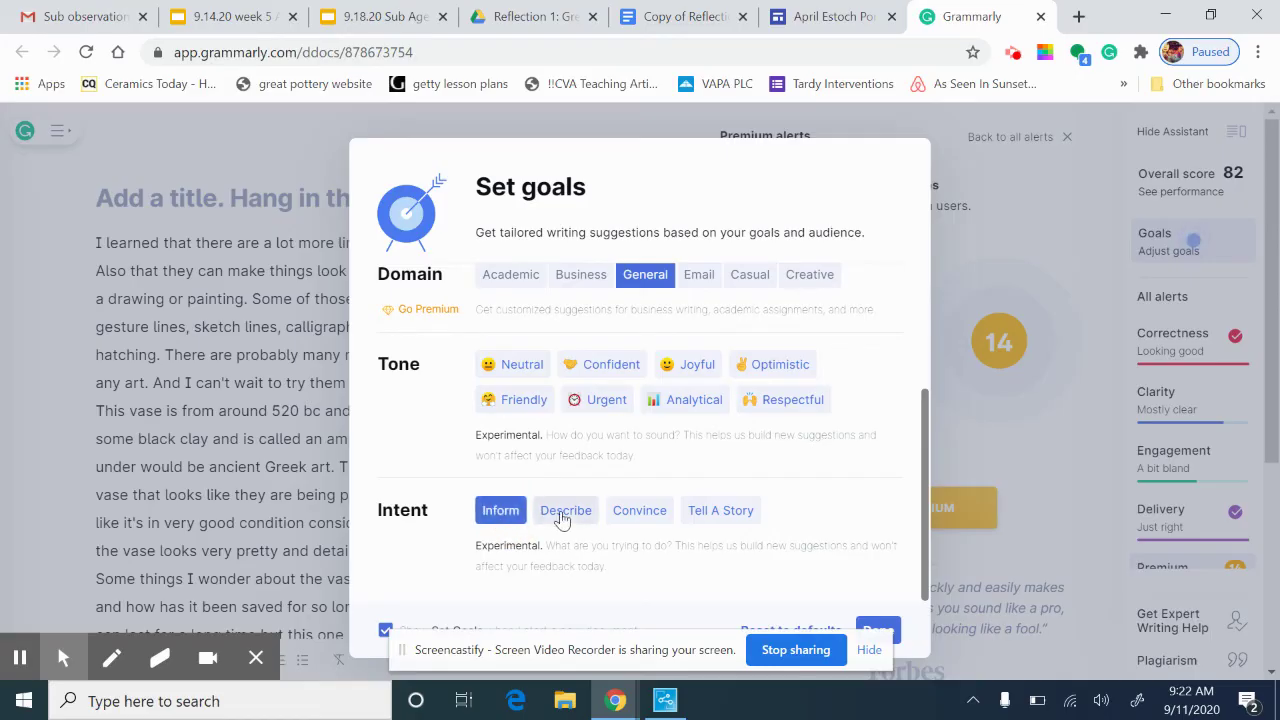
{"action": "left_click", "coordinate": [510, 366]}
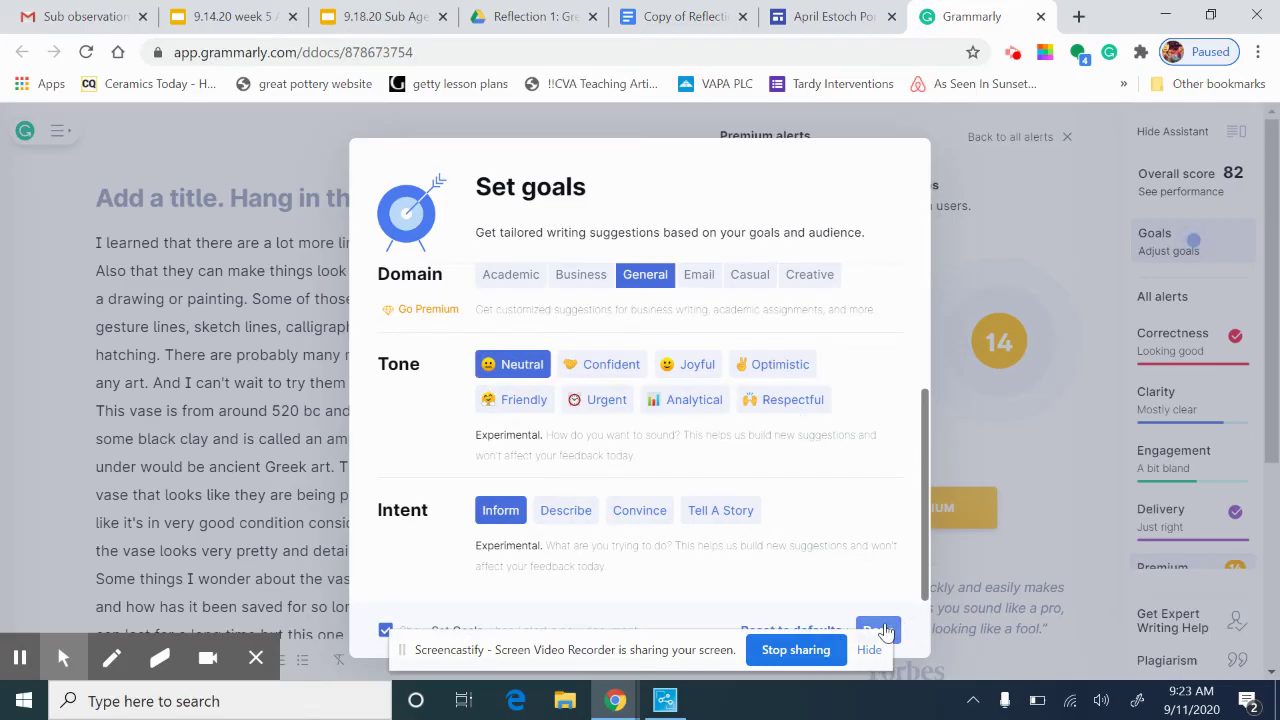
{"action": "left_click", "coordinate": [880, 630]}
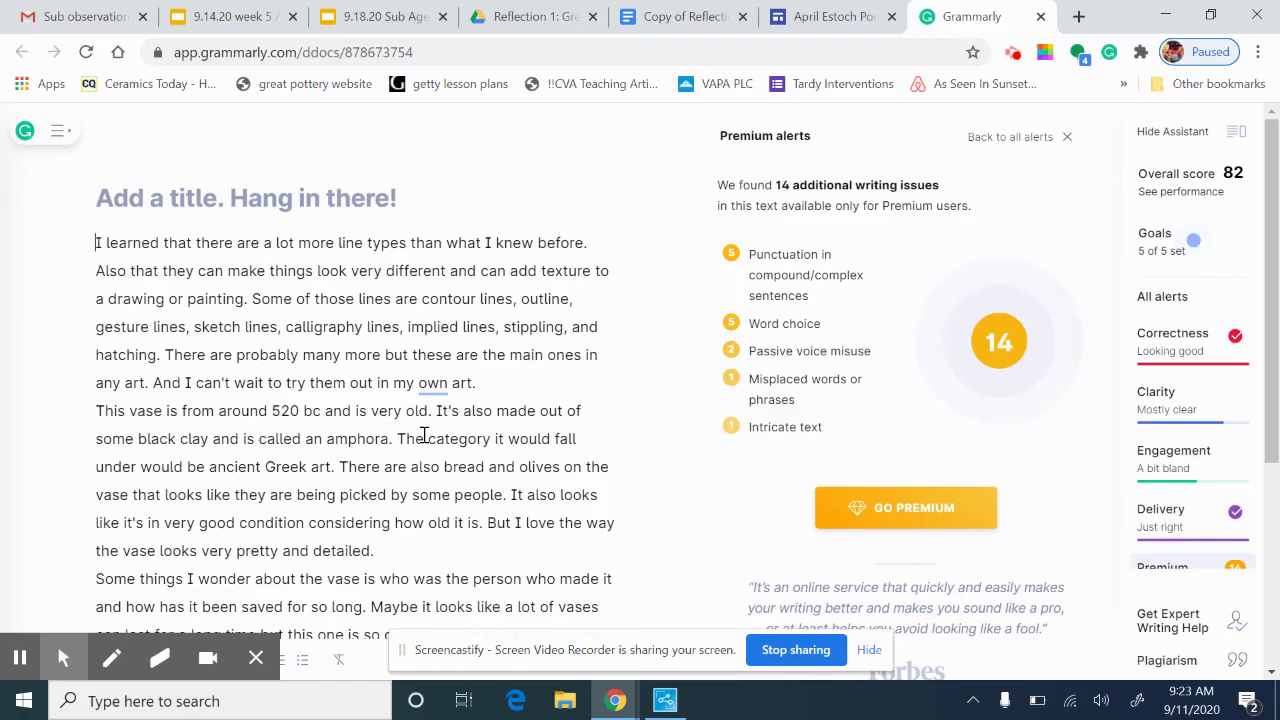
Read through the pasted reflection for flagged issues and examine the clarity suggestion for "own" in "my own art"
{"action": "scroll", "coordinate": [438, 417], "scroll_direction": "down", "scroll_amount": 2}
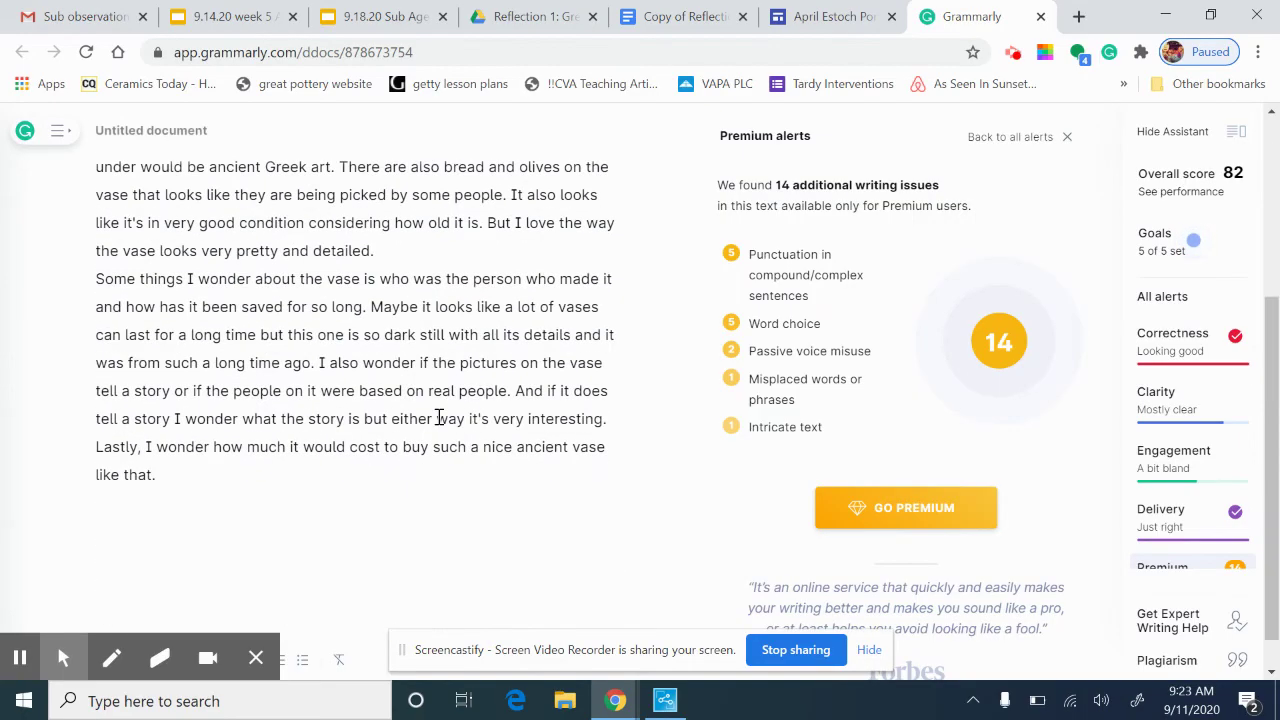
{"action": "scroll", "coordinate": [438, 417], "scroll_direction": "up", "scroll_amount": 1}
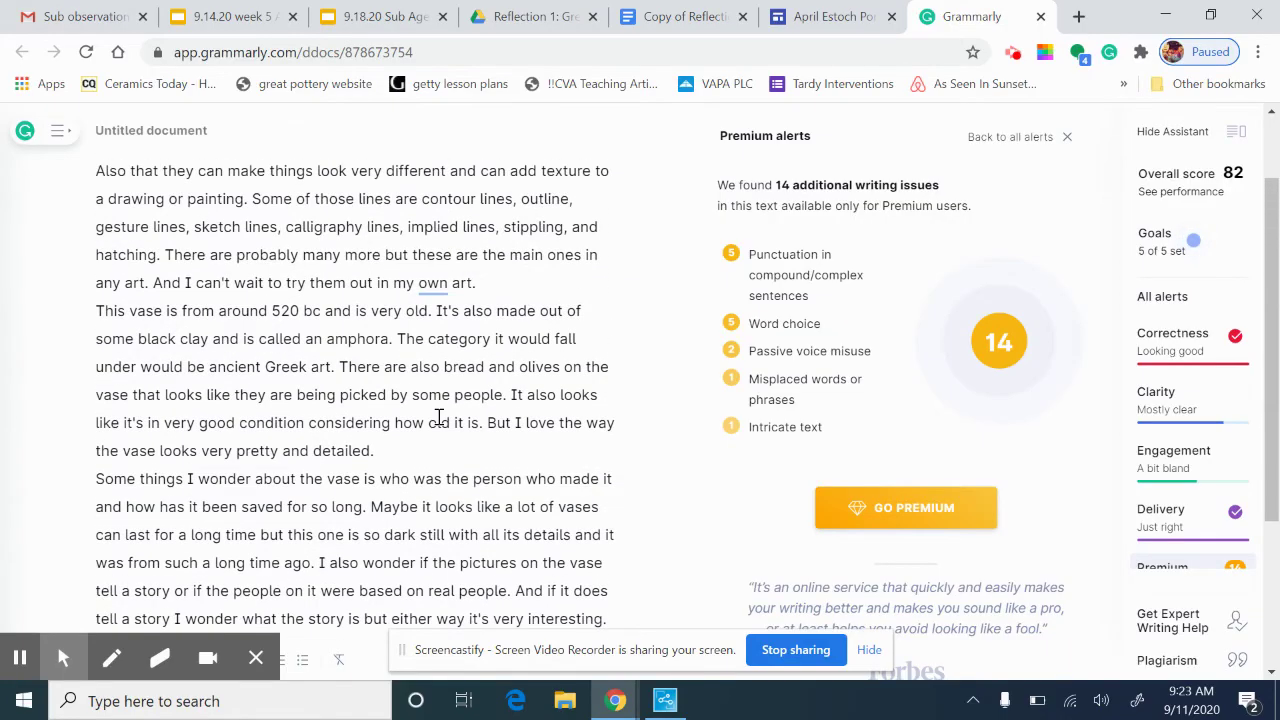
{"action": "scroll", "coordinate": [438, 417], "scroll_direction": "up", "scroll_amount": 1}
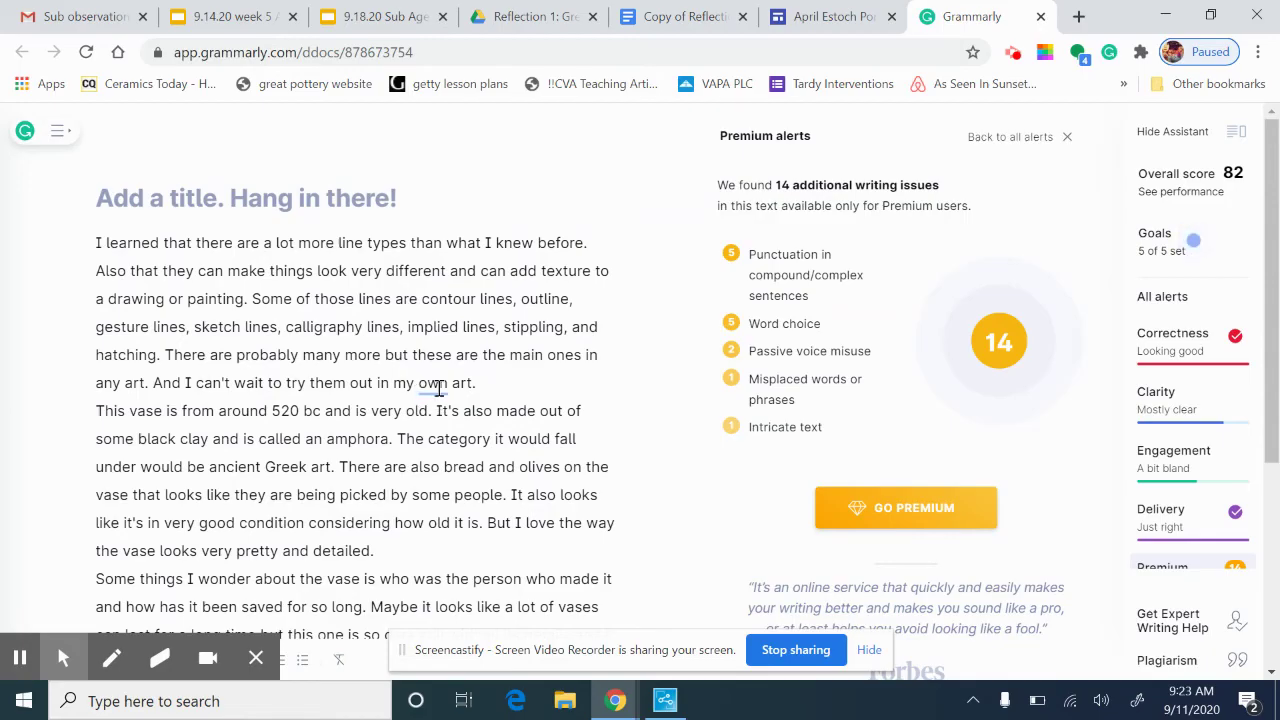
{"action": "left_click", "coordinate": [438, 388]}
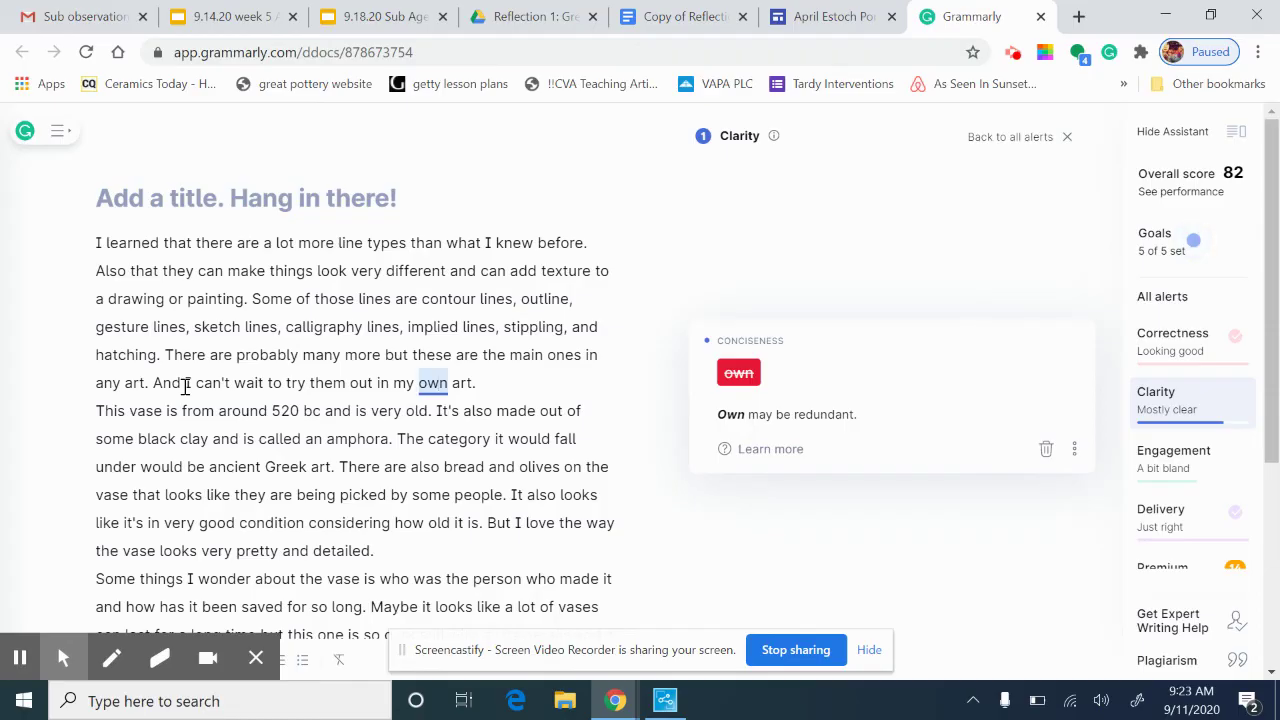
{"action": "scroll", "coordinate": [474, 523], "scroll_direction": "down", "scroll_amount": 3}
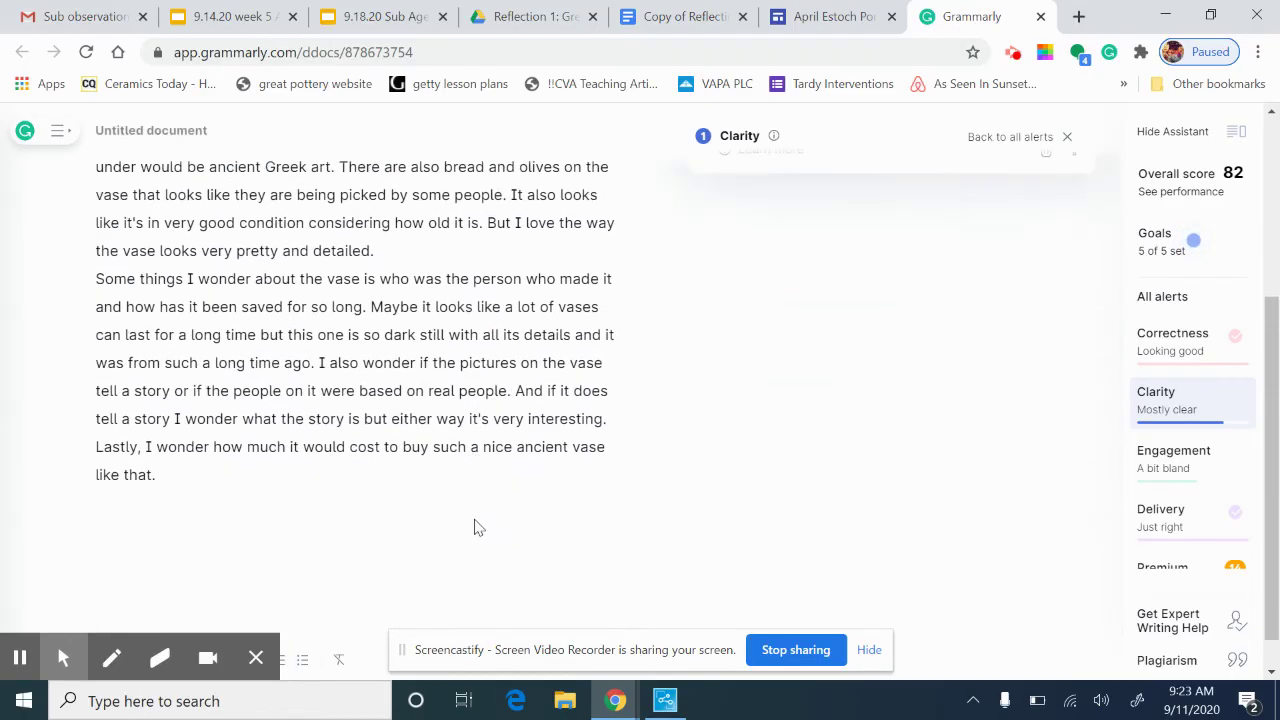
{"action": "scroll", "coordinate": [476, 520], "scroll_direction": "up", "scroll_amount": 3}
{"action": "scroll", "coordinate": [476, 520], "scroll_direction": "down", "scroll_amount": 3}
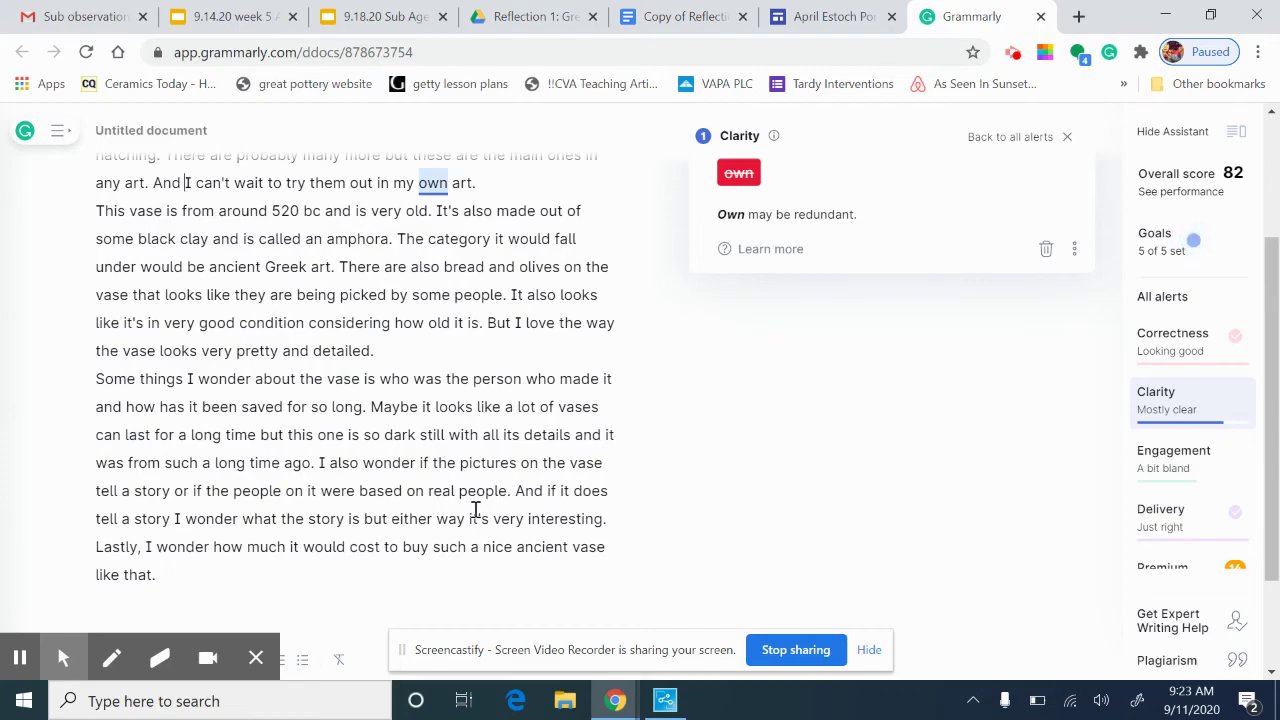
{"action": "scroll", "coordinate": [476, 510], "scroll_direction": "up", "scroll_amount": 3}
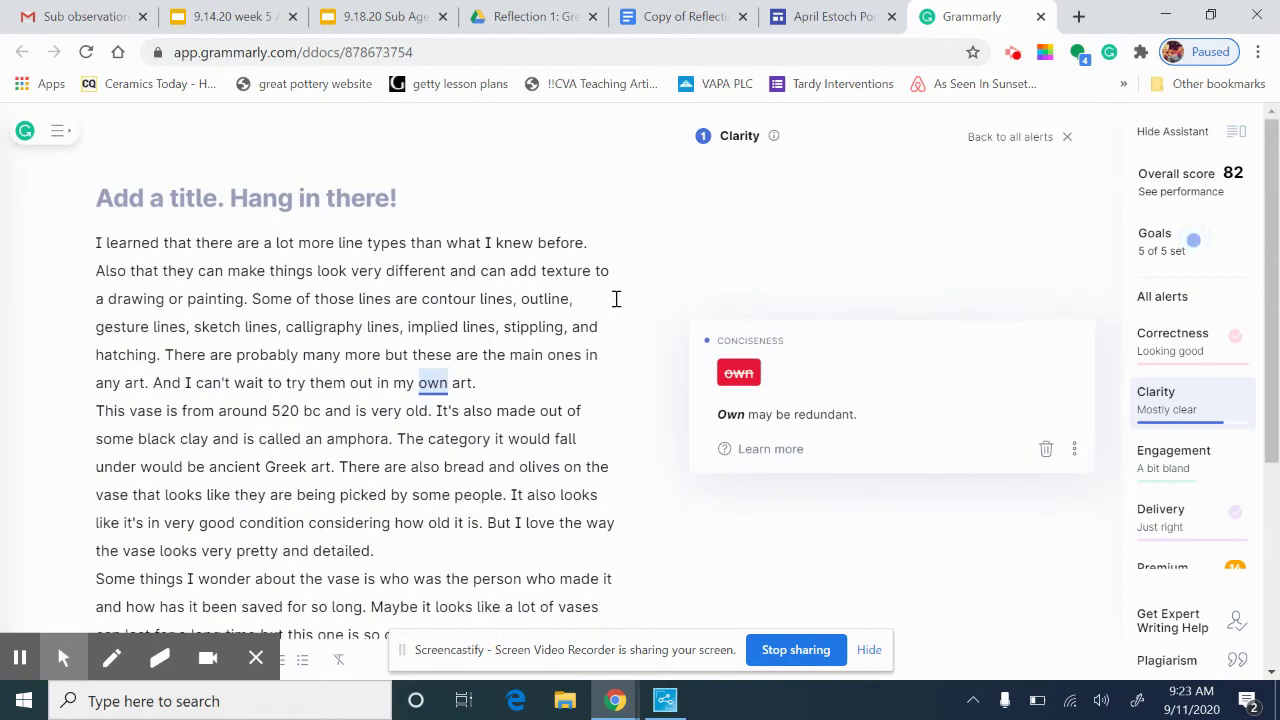
Switch back to the Google Sites portfolio and look over the reflection paragraphs in the Greek Pottery section
{"action": "scroll", "coordinate": [215, 310], "scroll_direction": "down", "scroll_amount": 1}
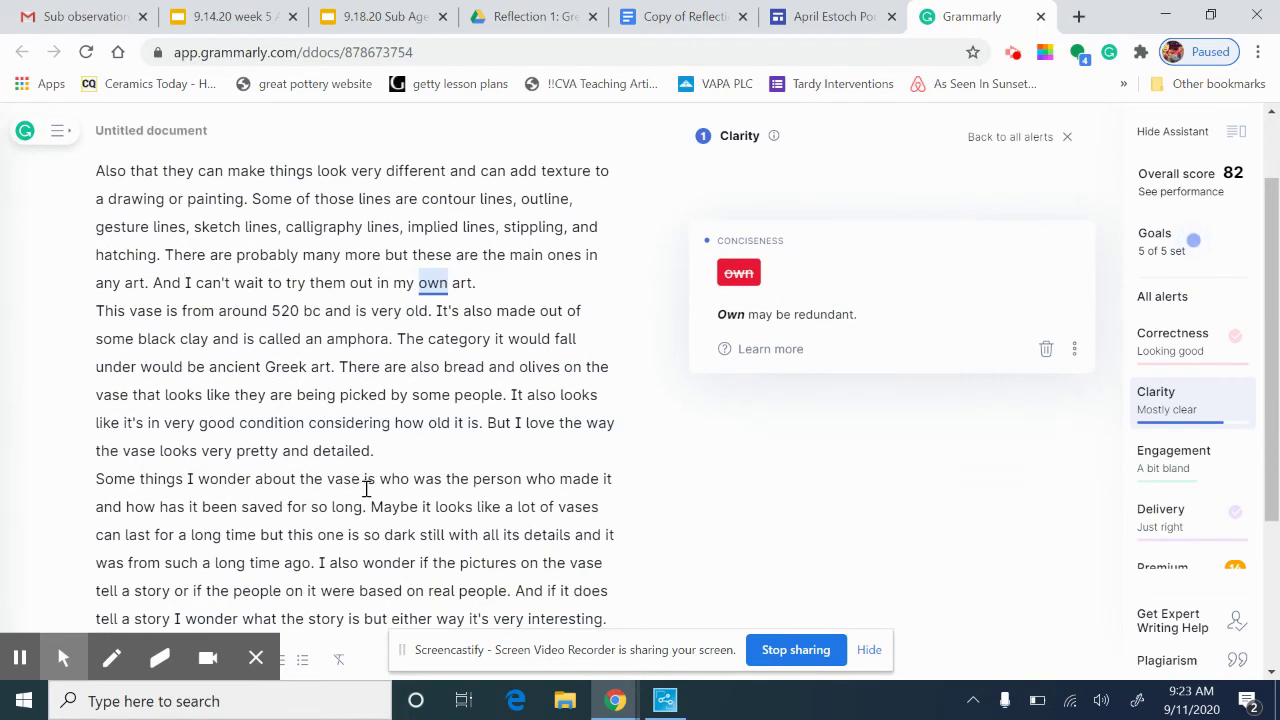
{"action": "left_click", "coordinate": [845, 16]}
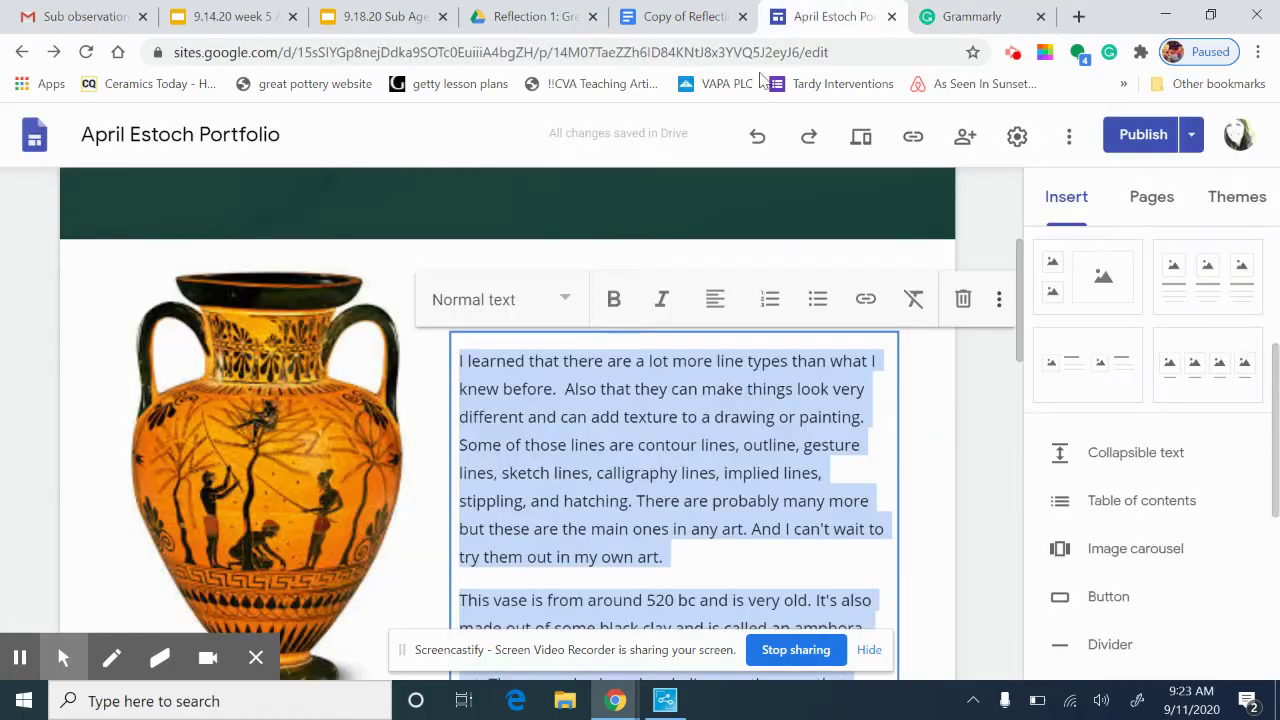
{"action": "left_click", "coordinate": [879, 421]}
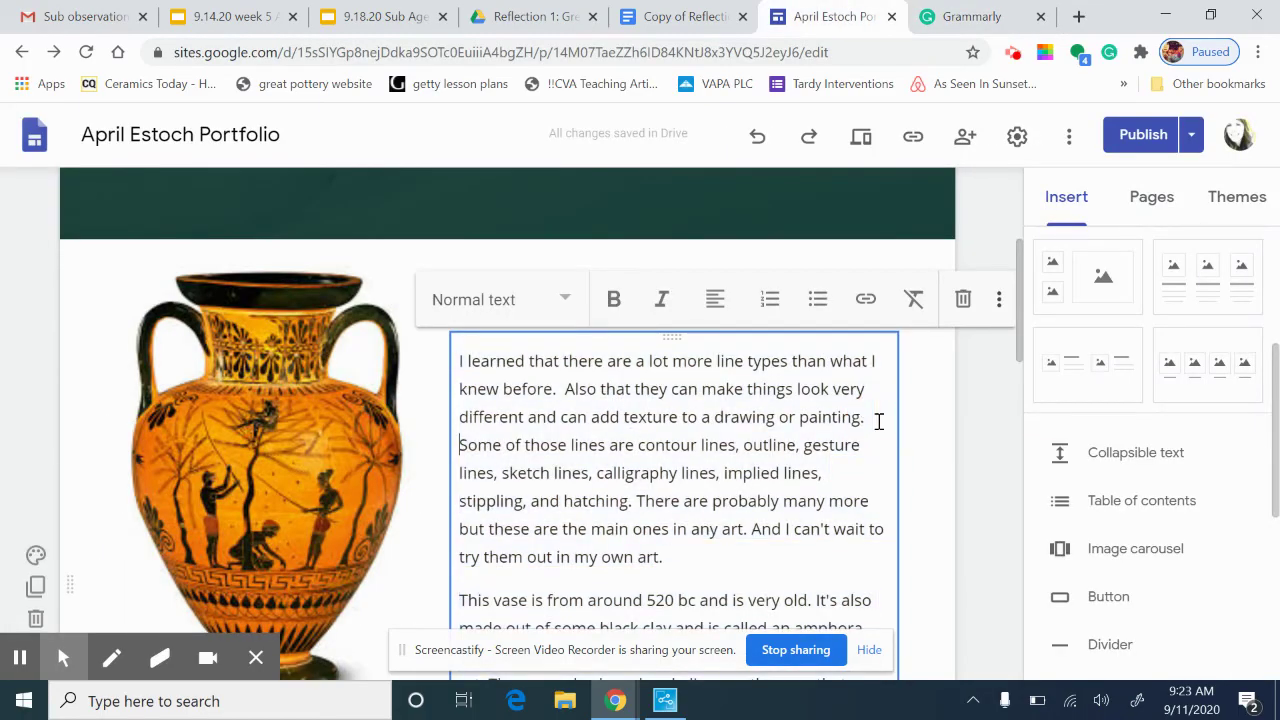
{"action": "scroll", "coordinate": [729, 423], "scroll_direction": "down", "scroll_amount": 6}
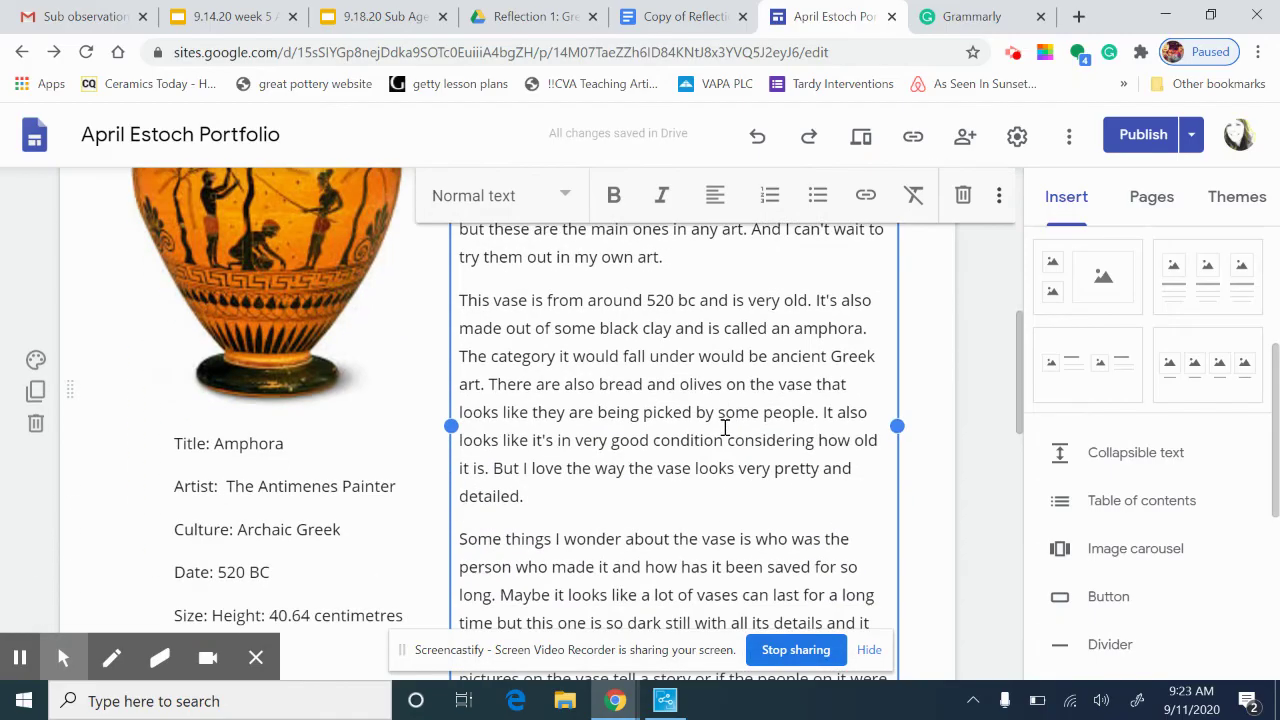
{"action": "scroll", "coordinate": [725, 427], "scroll_direction": "up", "scroll_amount": 5}
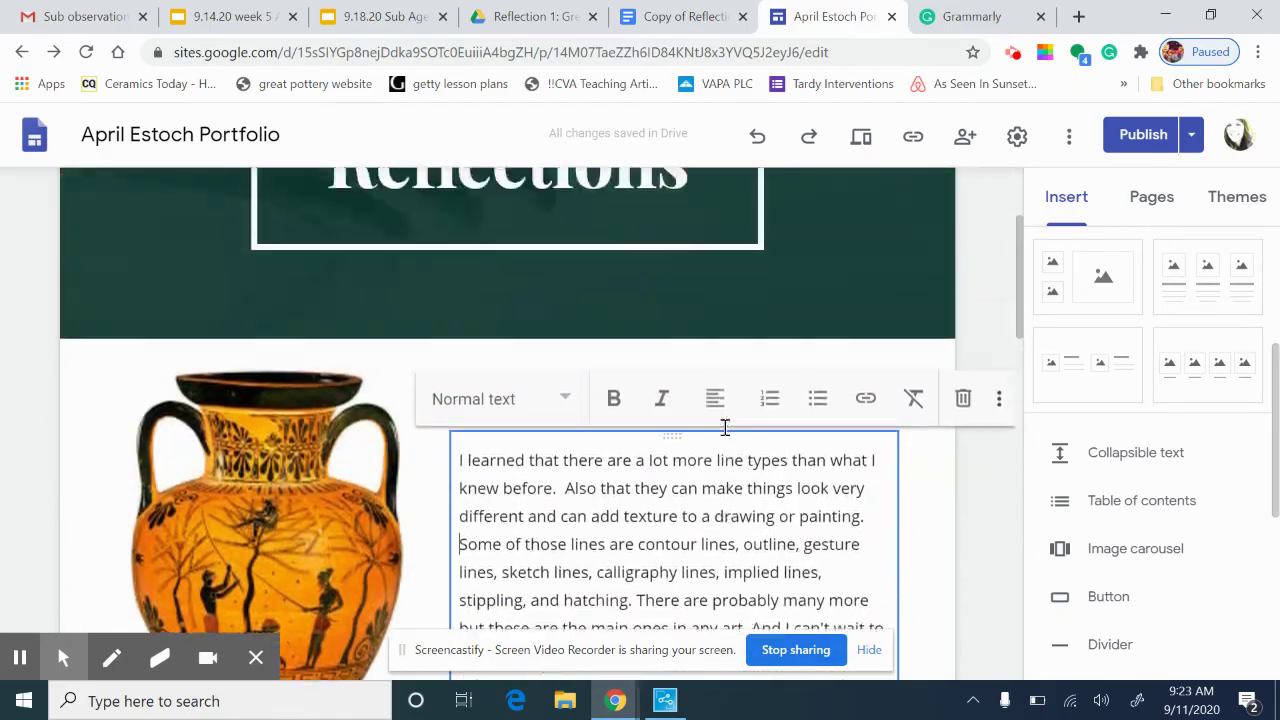
{"action": "left_click", "coordinate": [873, 270]}
{"action": "scroll", "coordinate": [804, 470], "scroll_direction": "down", "scroll_amount": 2}
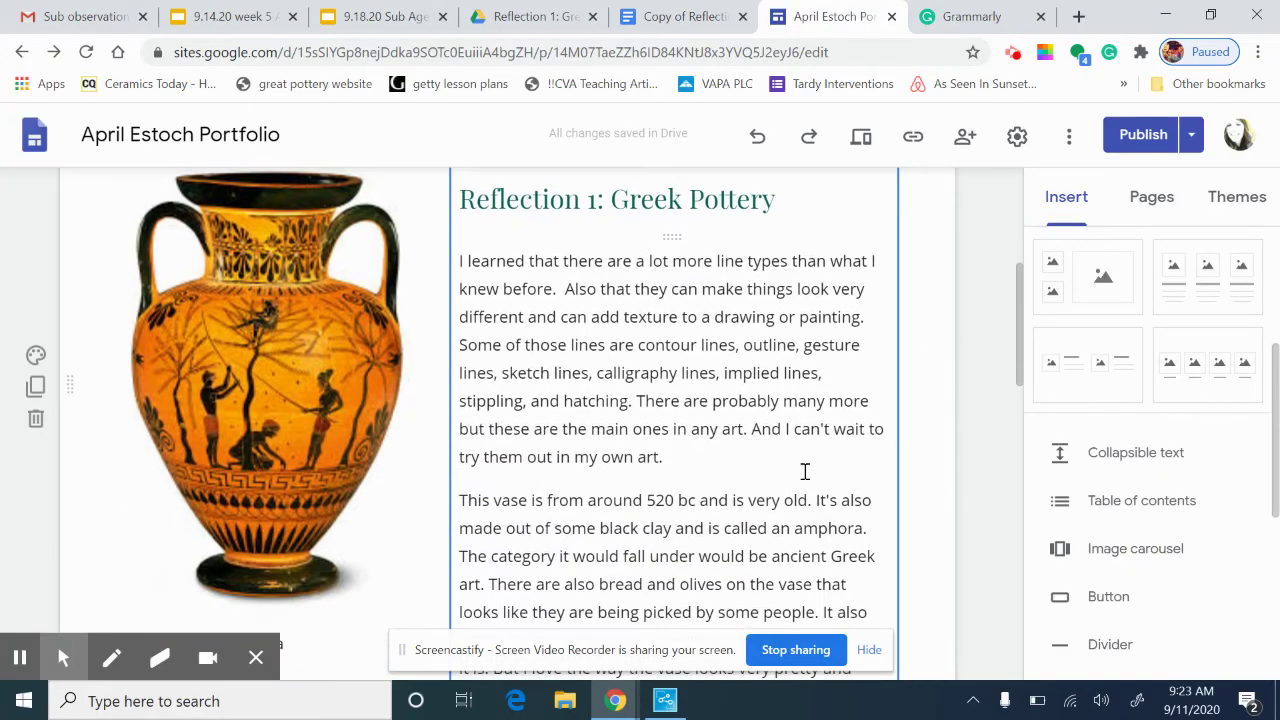
{"action": "scroll", "coordinate": [808, 474], "scroll_direction": "down", "scroll_amount": 1}
{"action": "scroll", "coordinate": [805, 468], "scroll_direction": "up", "scroll_amount": 2}
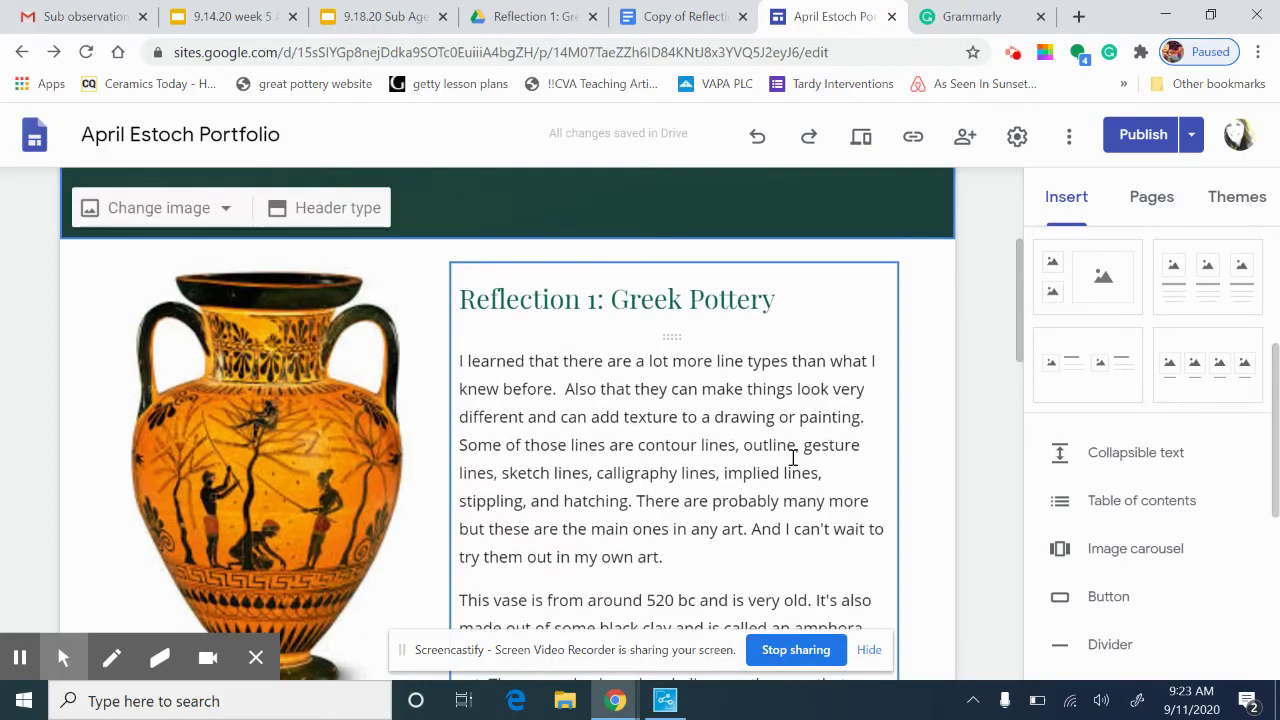
Examine the "Reflection 1: Greek Pottery" heading and compare it with the headings of the empty reflection sections below
{"action": "left_click", "coordinate": [643, 300]}
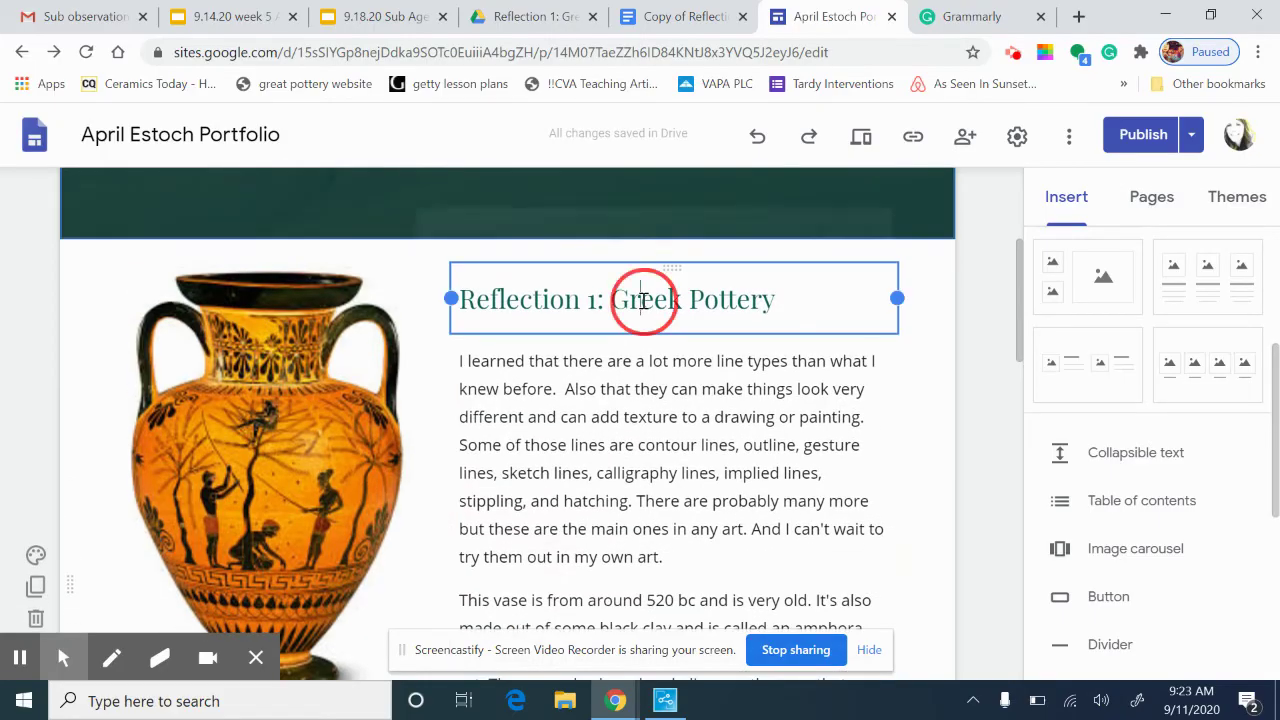
{"action": "left_click", "coordinate": [633, 386]}
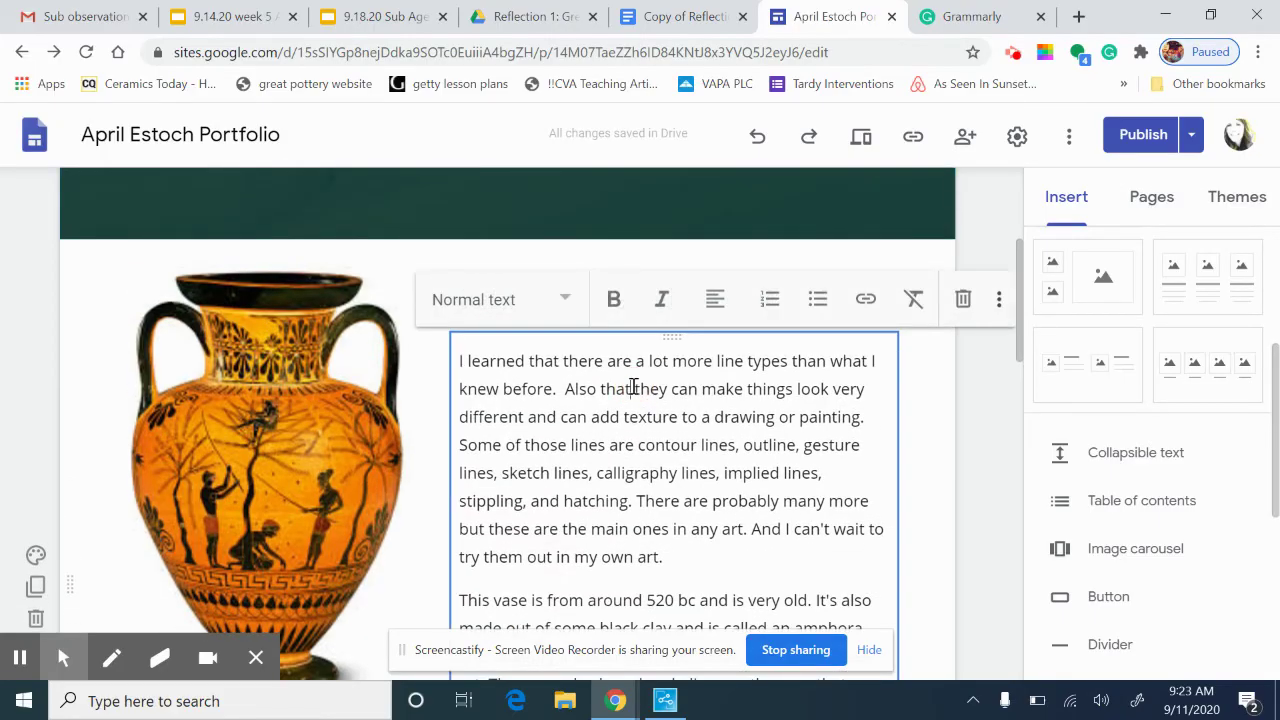
{"action": "left_click", "coordinate": [586, 263]}
{"action": "left_click", "coordinate": [576, 300]}
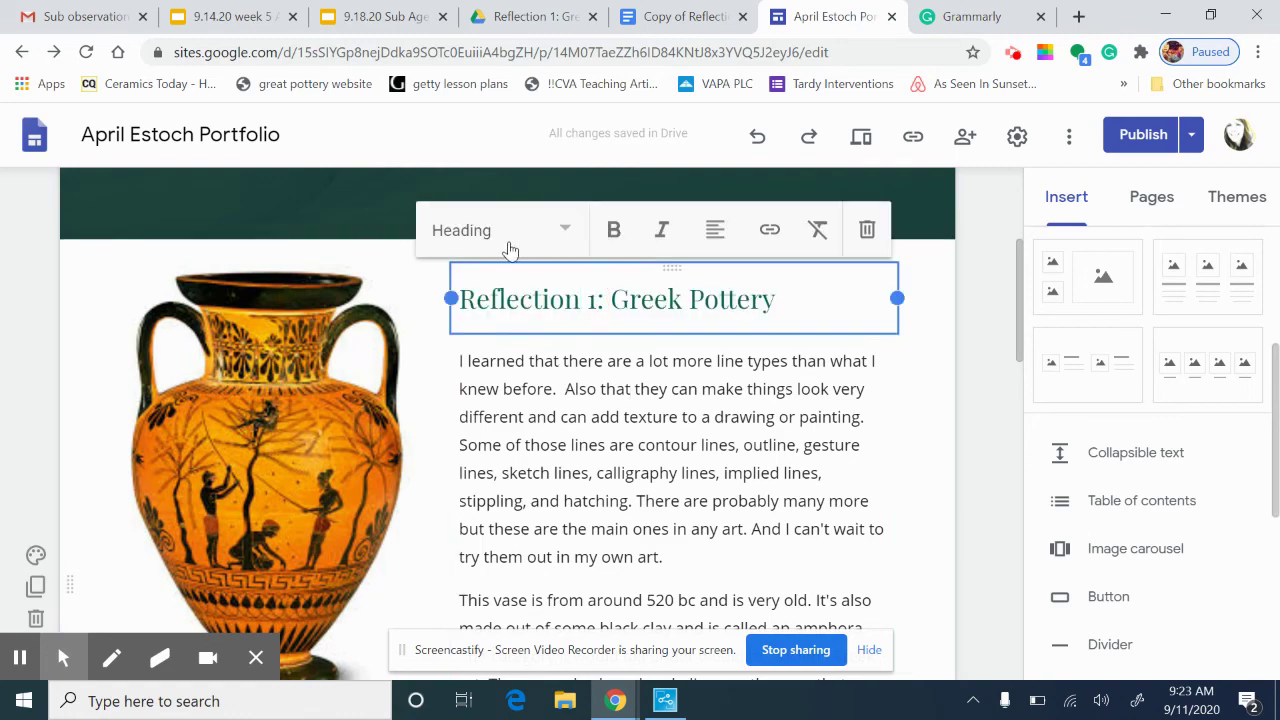
{"action": "scroll", "coordinate": [594, 397], "scroll_direction": "down", "scroll_amount": 3}
{"action": "scroll", "coordinate": [592, 398], "scroll_direction": "down", "scroll_amount": 8}
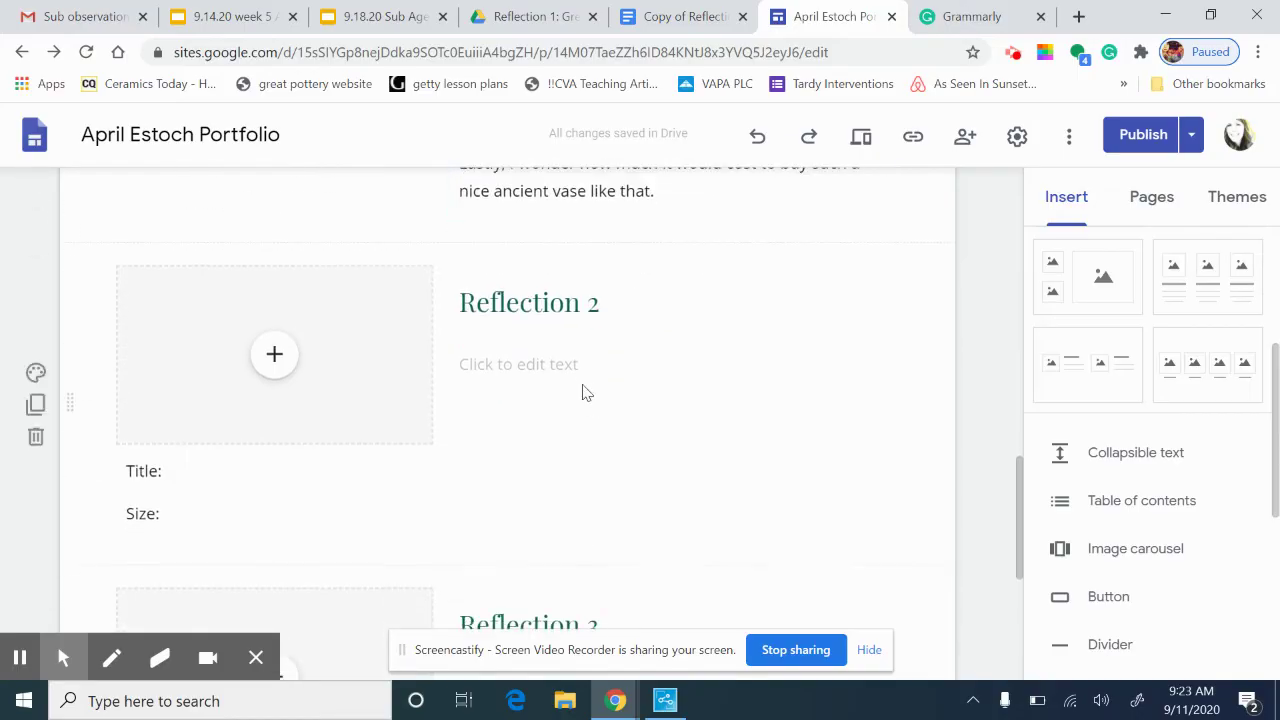
{"action": "left_click", "coordinate": [571, 312]}
{"action": "left_click", "coordinate": [557, 606]}
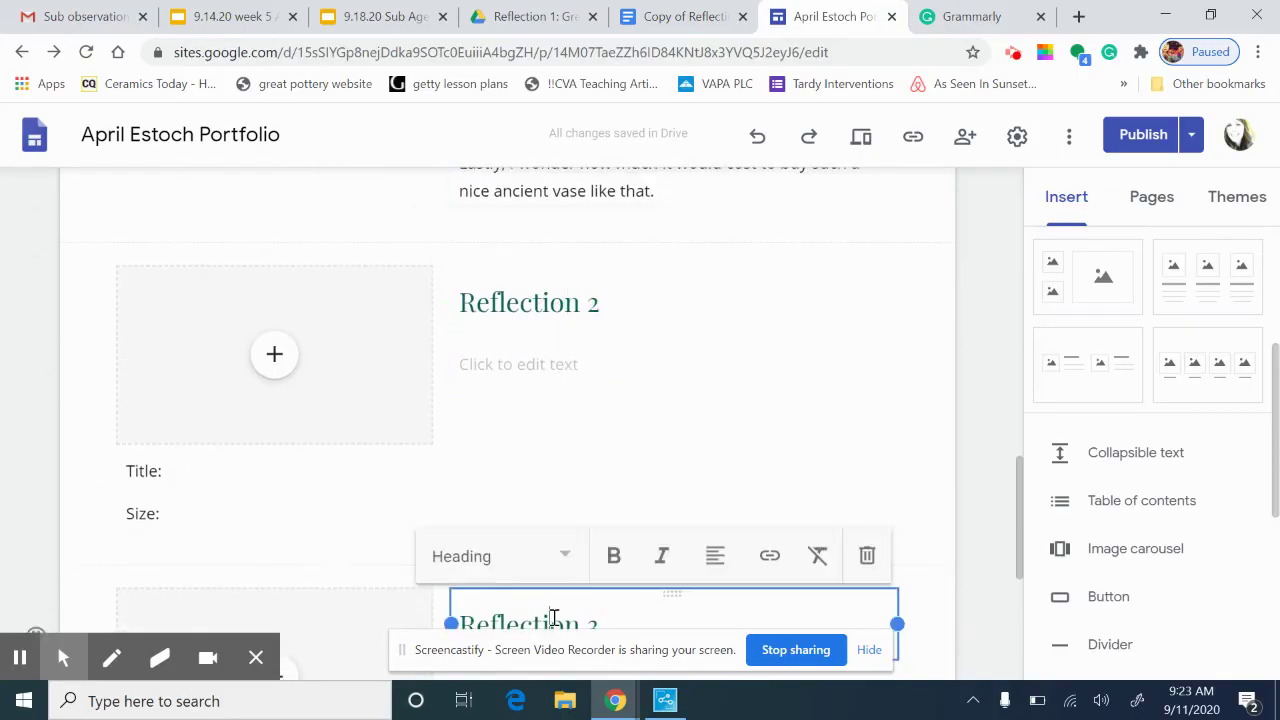
Check the amphora image and the credits beneath it for title, artist, culture, date and size
{"action": "scroll", "coordinate": [655, 442], "scroll_direction": "up", "scroll_amount": 2}
{"action": "scroll", "coordinate": [655, 442], "scroll_direction": "up", "scroll_amount": 4}
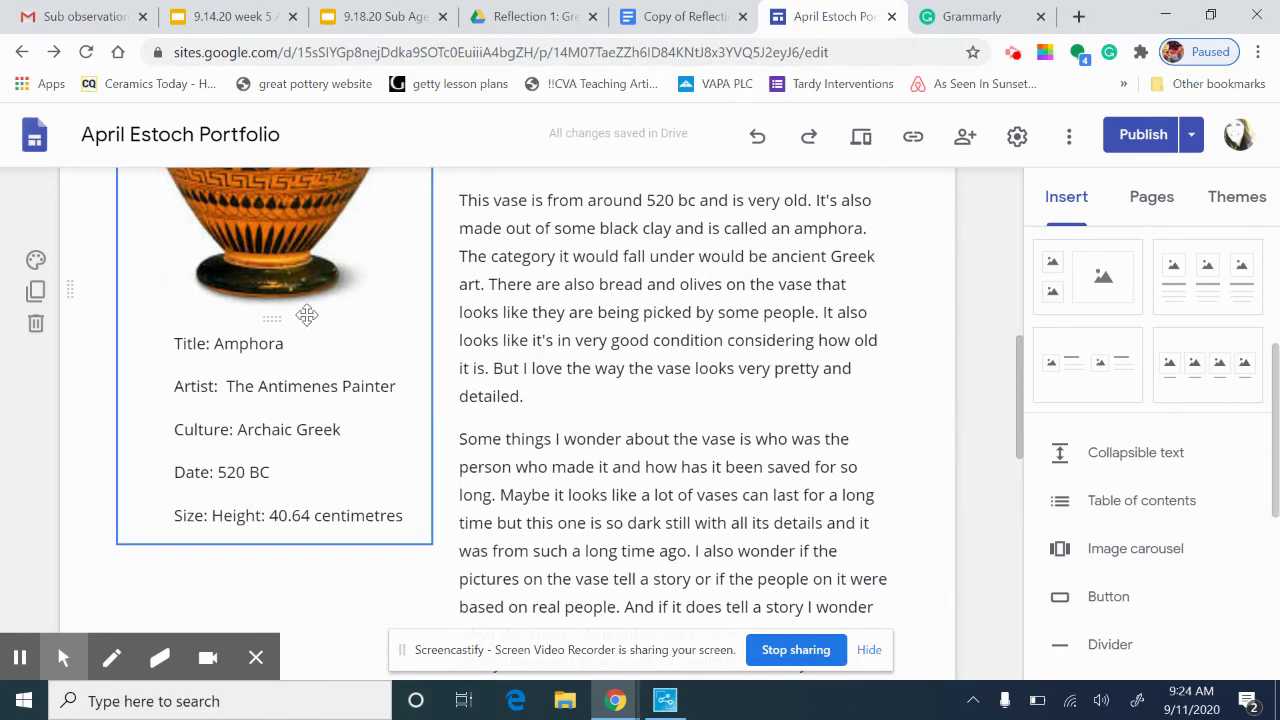
{"action": "scroll", "coordinate": [314, 388], "scroll_direction": "up", "scroll_amount": 2}
{"action": "left_click", "coordinate": [298, 250]}
{"action": "scroll", "coordinate": [326, 277], "scroll_direction": "up", "scroll_amount": 4}
{"action": "scroll", "coordinate": [327, 277], "scroll_direction": "down", "scroll_amount": 1}
{"action": "scroll", "coordinate": [327, 278], "scroll_direction": "down", "scroll_amount": 3}
{"action": "scroll", "coordinate": [327, 278], "scroll_direction": "up", "scroll_amount": 3}
{"action": "scroll", "coordinate": [327, 280], "scroll_direction": "down", "scroll_amount": 1}
{"action": "scroll", "coordinate": [328, 280], "scroll_direction": "down", "scroll_amount": 4}
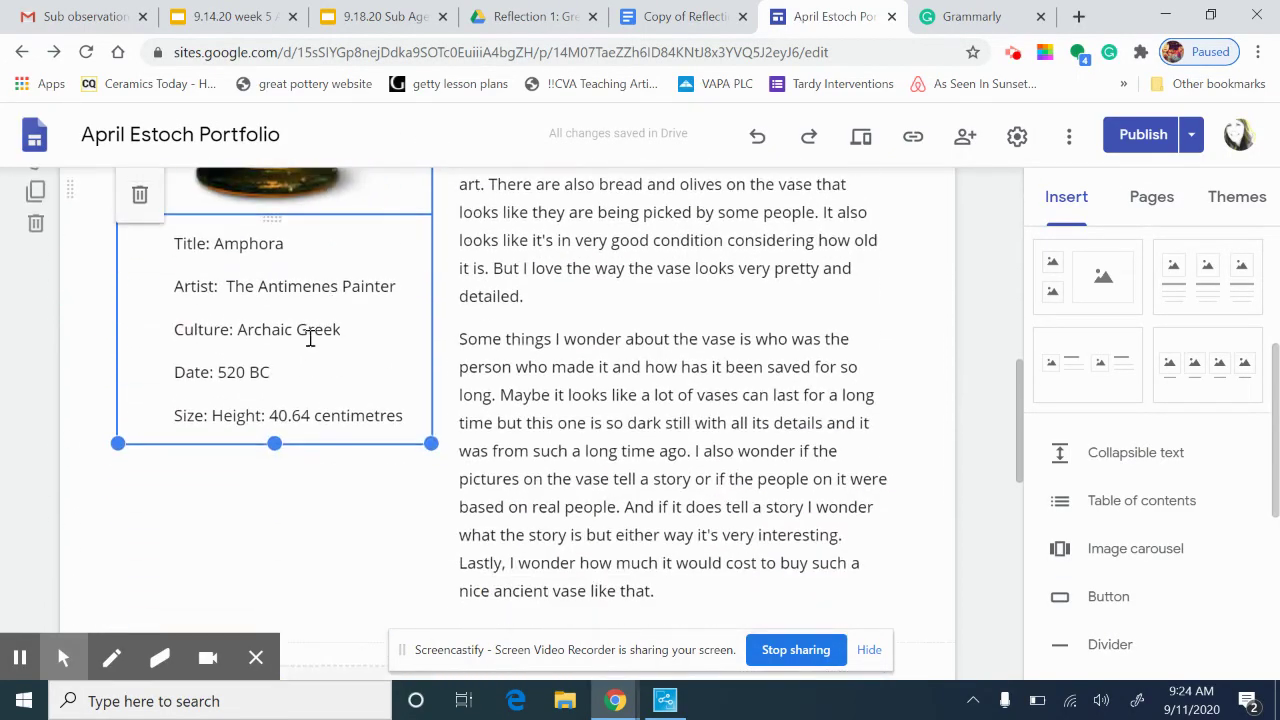
{"action": "left_click", "coordinate": [309, 339]}
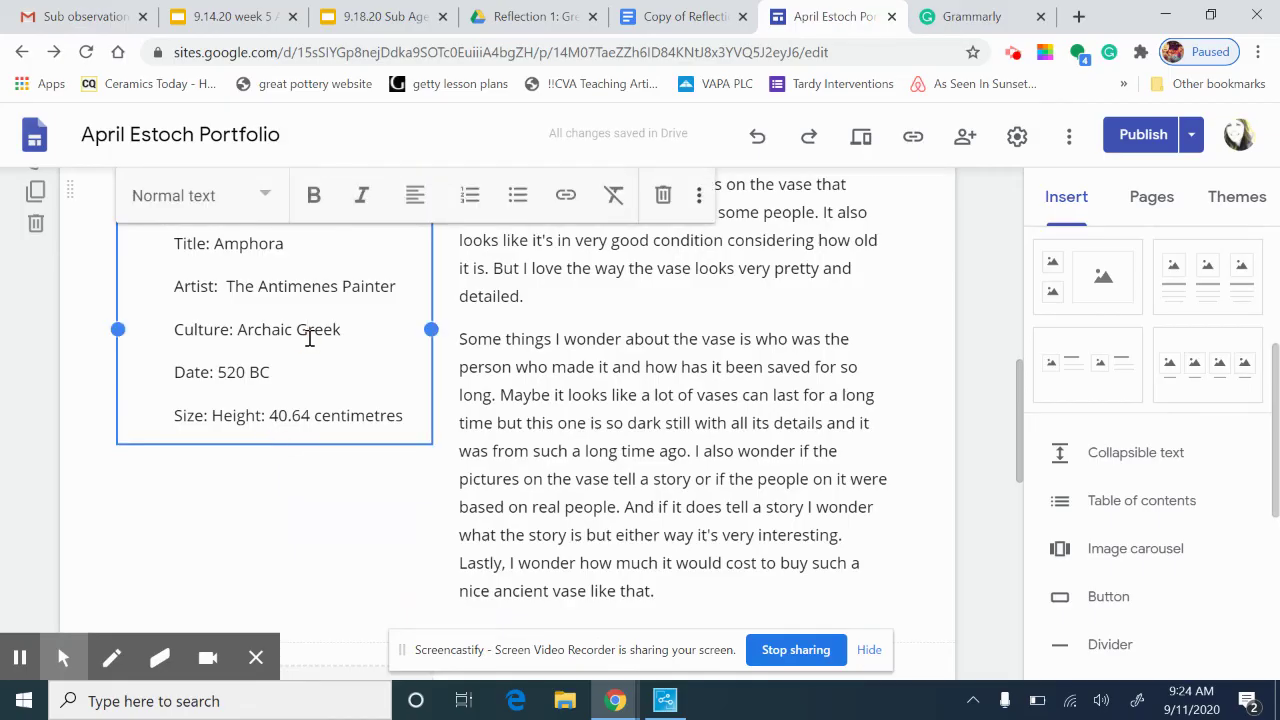
{"action": "scroll", "coordinate": [309, 339], "scroll_direction": "up", "scroll_amount": 8}
{"action": "scroll", "coordinate": [308, 338], "scroll_direction": "down", "scroll_amount": 2}
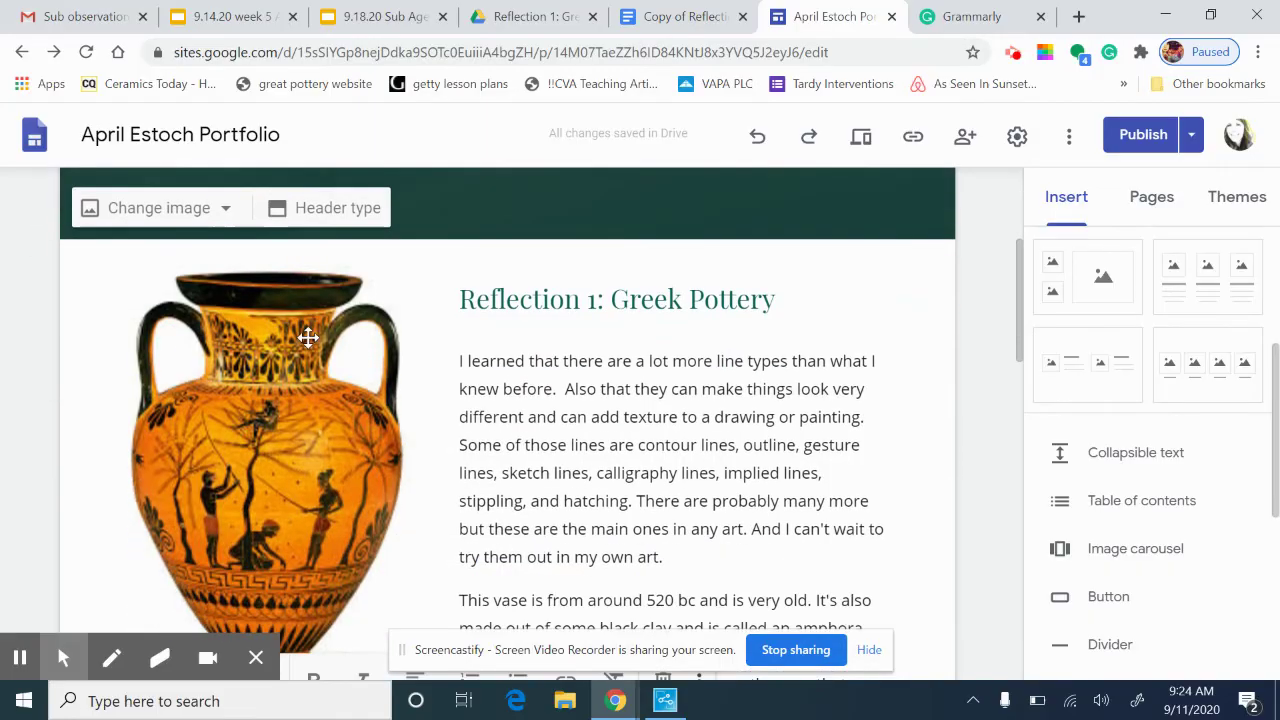
Review the whole Reflections page, from the header through the Greek Pottery text to the Reflection 2 section
{"action": "left_click", "coordinate": [543, 364]}
{"action": "scroll", "coordinate": [548, 374], "scroll_direction": "down", "scroll_amount": 1}
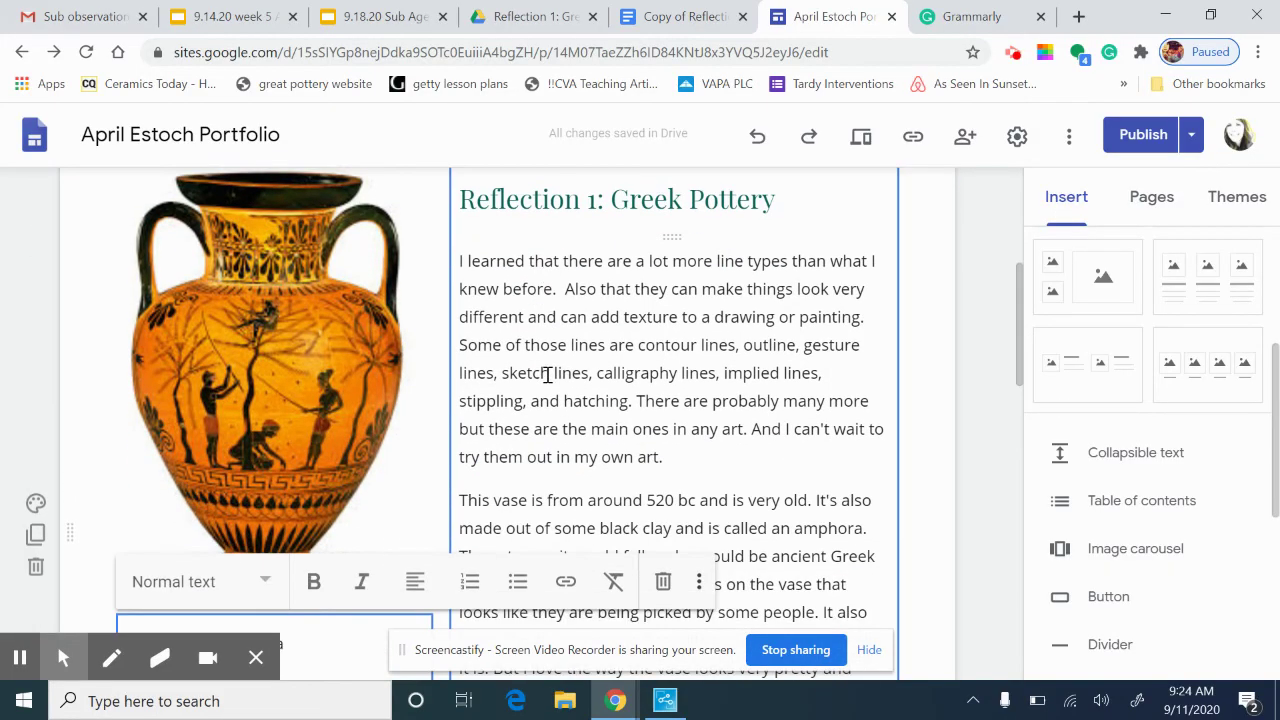
{"action": "scroll", "coordinate": [908, 477], "scroll_direction": "up", "scroll_amount": 1}
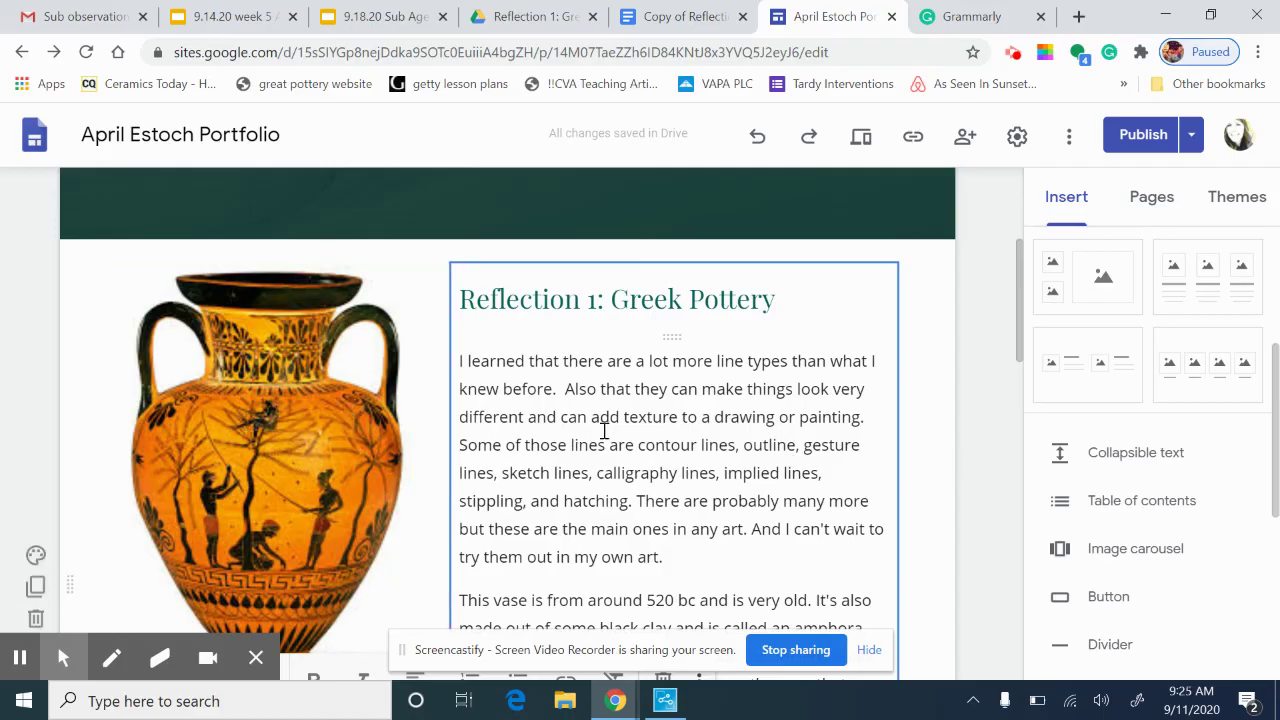
{"action": "scroll", "coordinate": [598, 420], "scroll_direction": "down", "scroll_amount": 4}
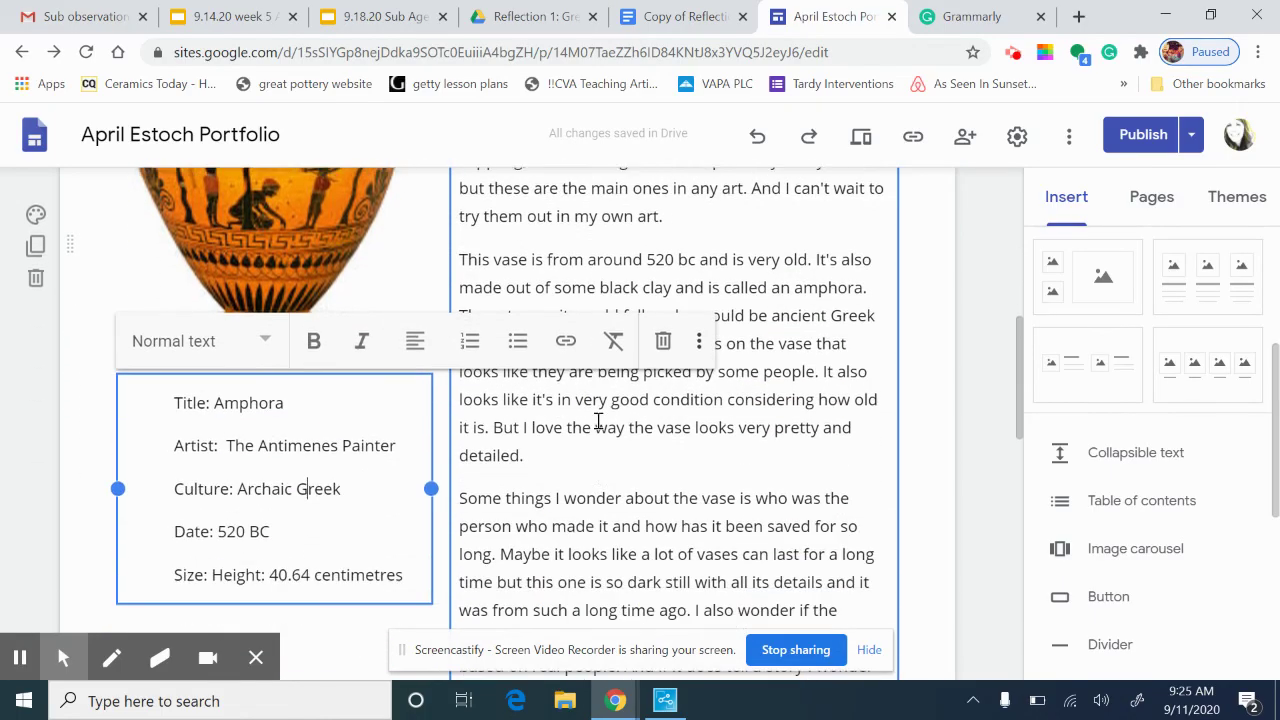
{"action": "scroll", "coordinate": [598, 420], "scroll_direction": "down", "scroll_amount": 1}
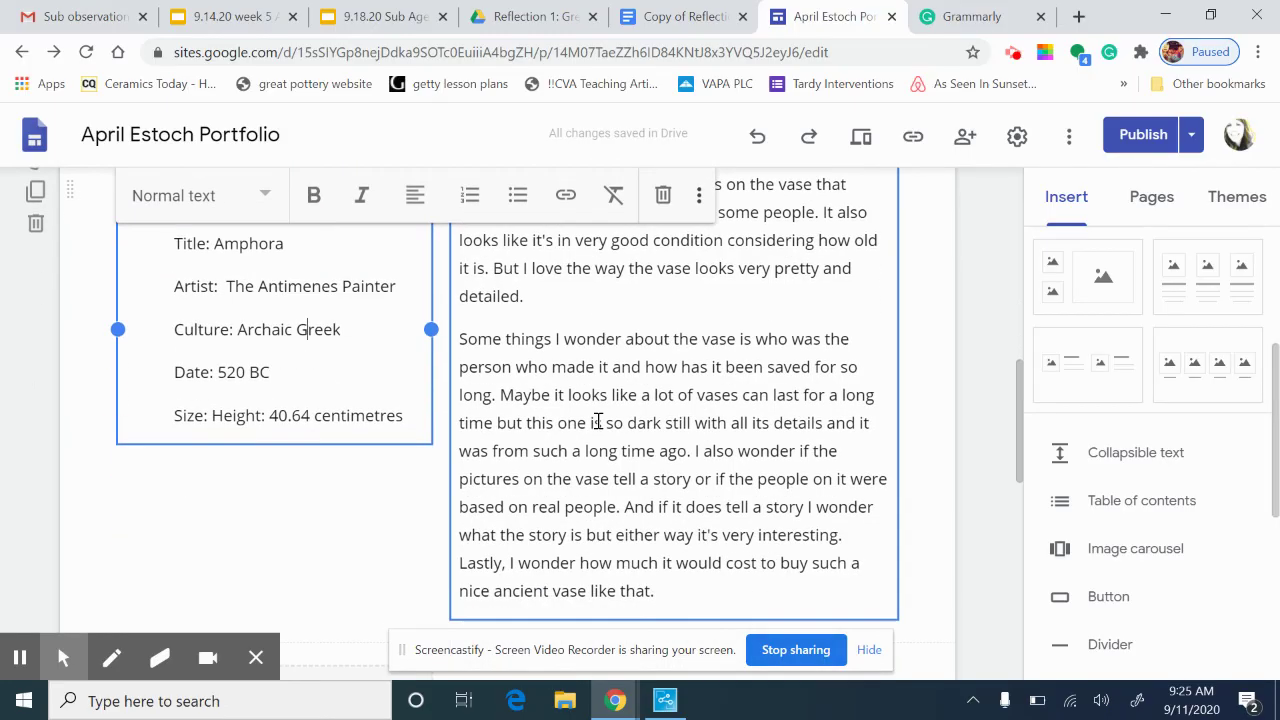
{"action": "scroll", "coordinate": [598, 420], "scroll_direction": "up", "scroll_amount": 5}
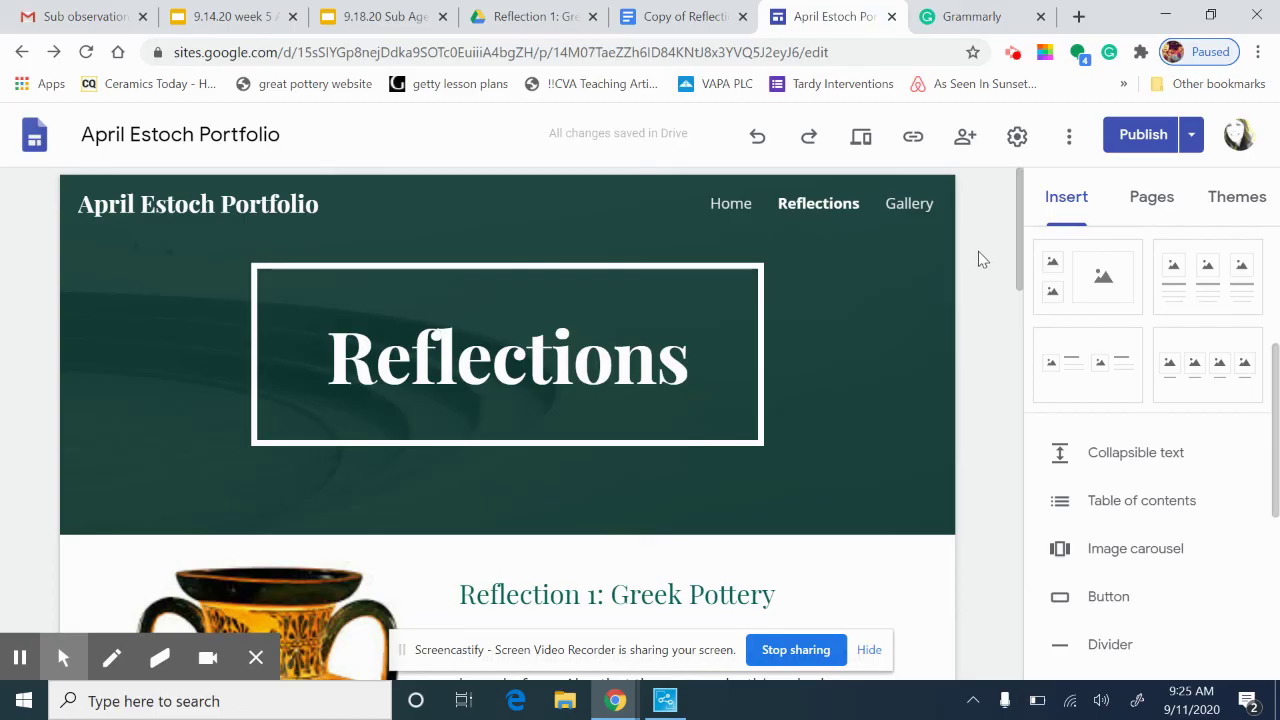
{"action": "scroll", "coordinate": [983, 255], "scroll_direction": "down", "scroll_amount": 3}
{"action": "scroll", "coordinate": [983, 259], "scroll_direction": "down", "scroll_amount": 1}
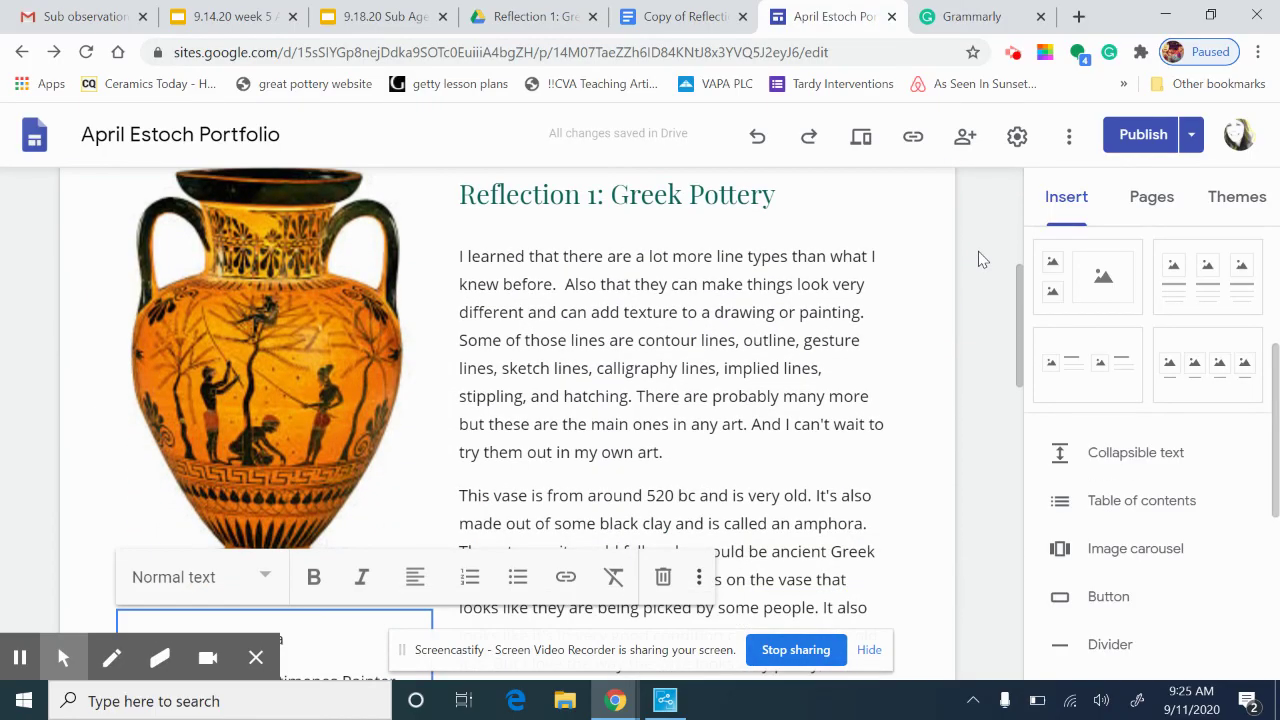
{"action": "scroll", "coordinate": [983, 259], "scroll_direction": "down", "scroll_amount": 3}
{"action": "scroll", "coordinate": [983, 259], "scroll_direction": "down", "scroll_amount": 2}
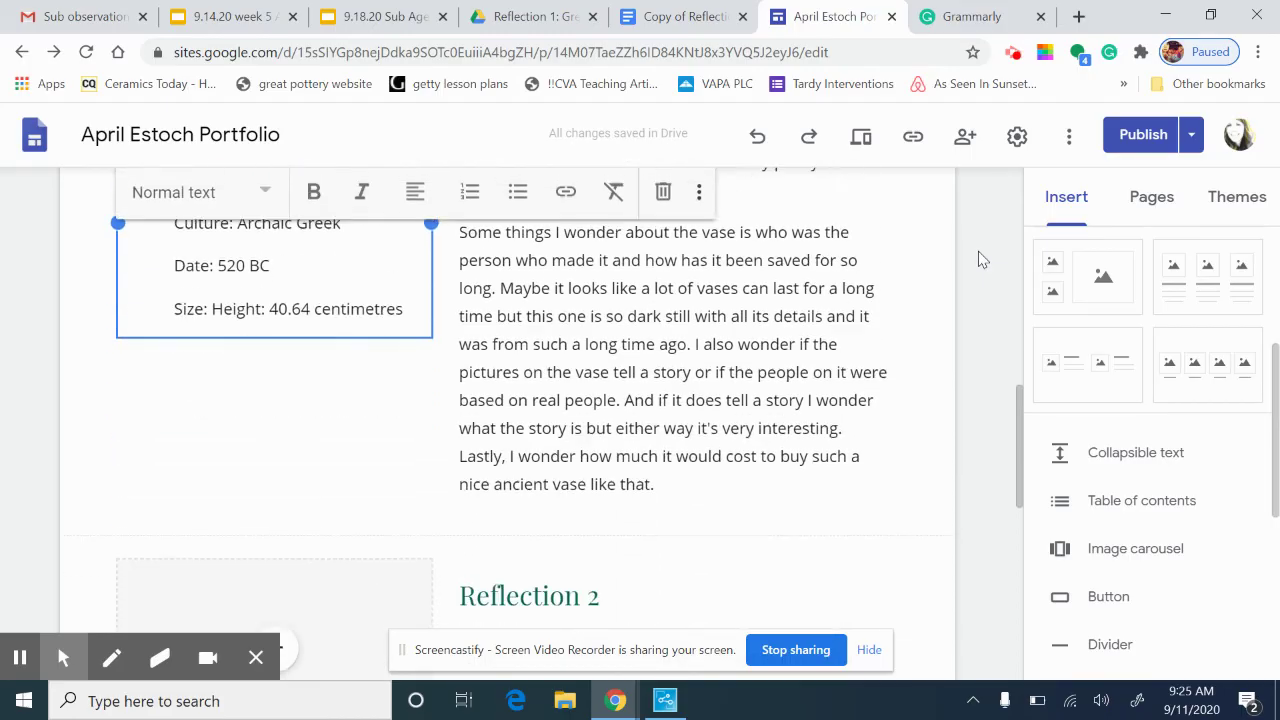
{"action": "scroll", "coordinate": [980, 258], "scroll_direction": "down", "scroll_amount": 3}
{"action": "scroll", "coordinate": [980, 258], "scroll_direction": "down", "scroll_amount": 1}
{"action": "scroll", "coordinate": [980, 258], "scroll_direction": "up", "scroll_amount": 9}
{"action": "scroll", "coordinate": [978, 250], "scroll_direction": "up", "scroll_amount": 1}
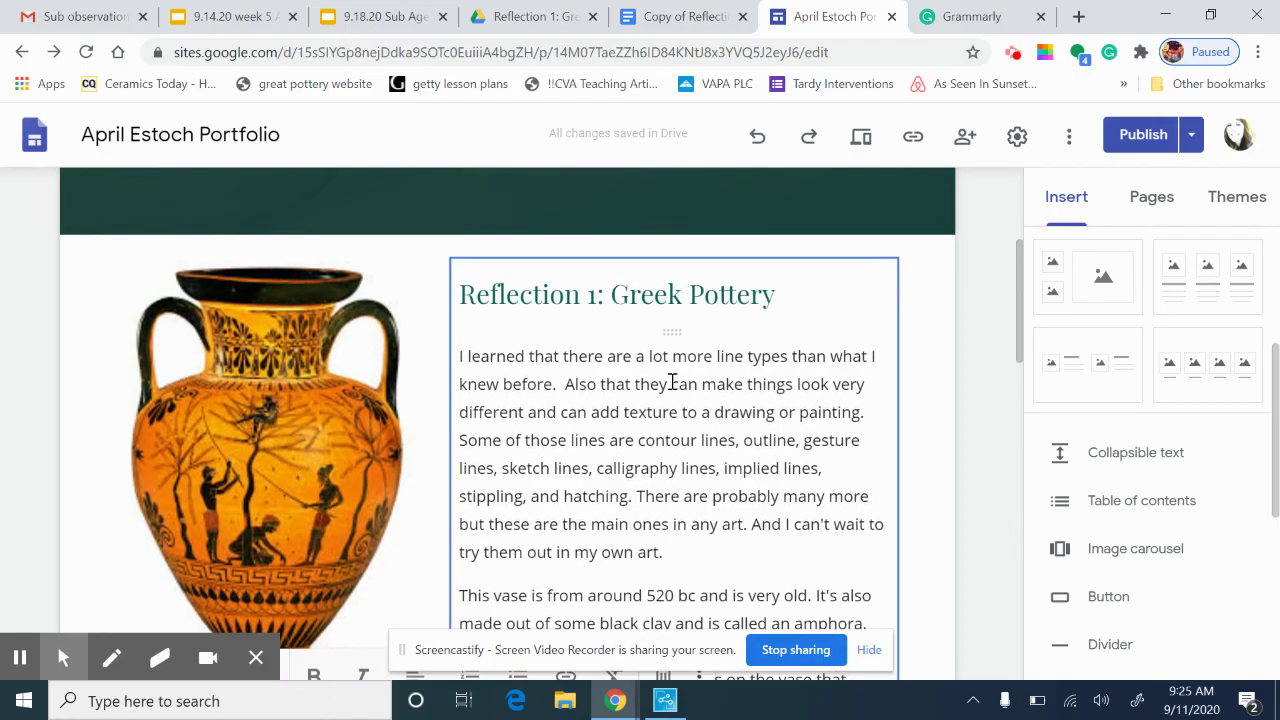
{"action": "left_click", "coordinate": [1013, 22]}
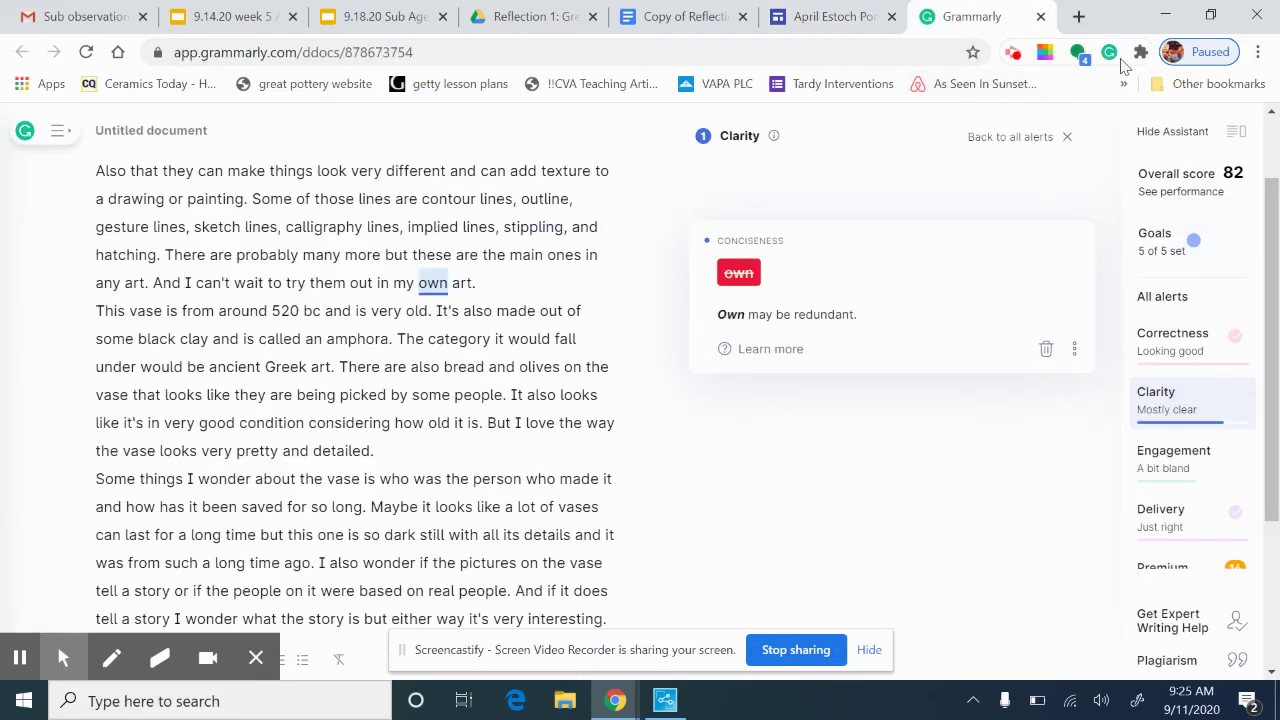
{"action": "left_click", "coordinate": [1013, 58]}
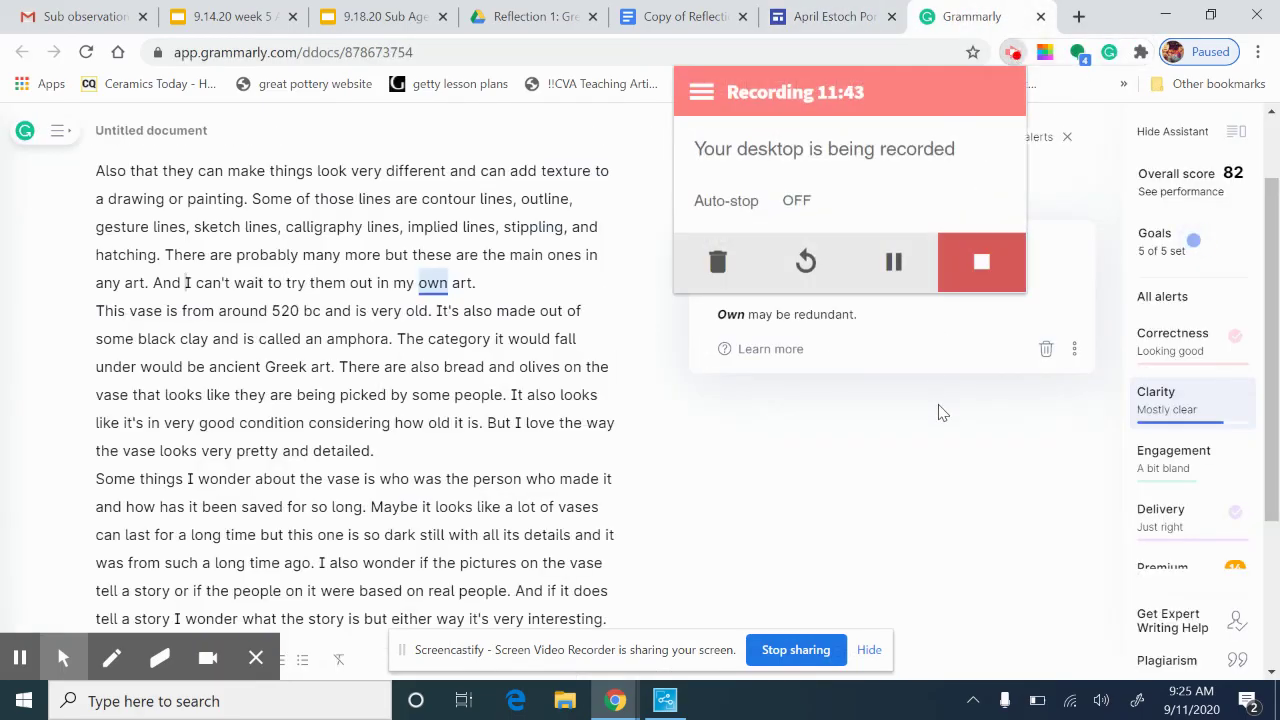